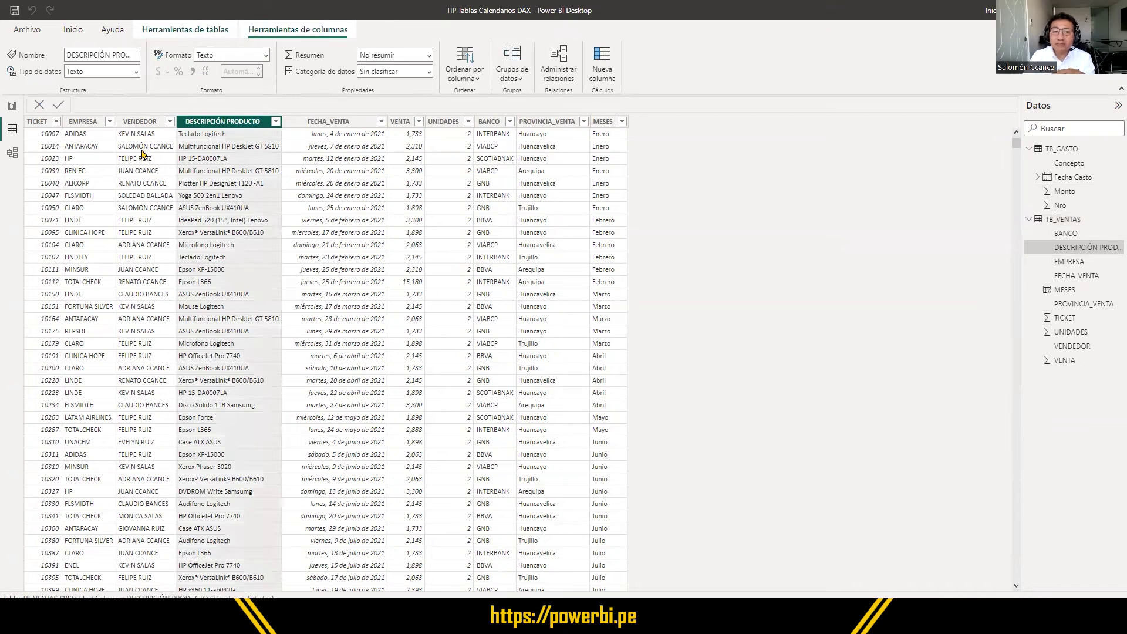
# Examine the VENDEDOR, FECHA_VENTA and VENTA columns of TB_VENTAS and compare that table with TB_GASTO.
pyautogui.click(132, 122)
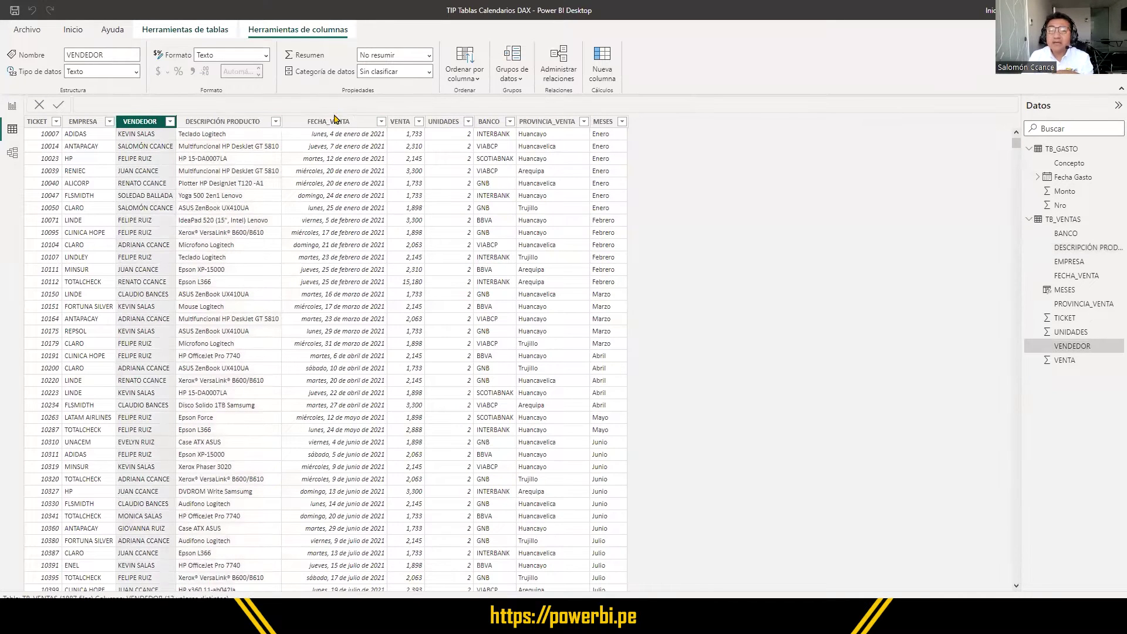
pyautogui.click(333, 121)
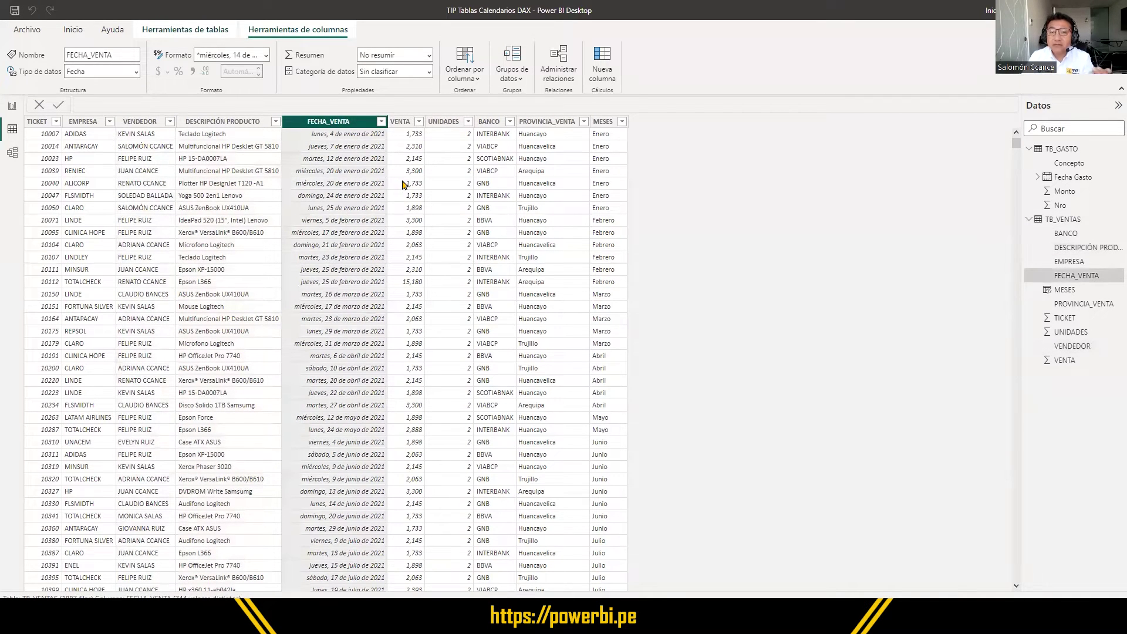
pyautogui.click(404, 122)
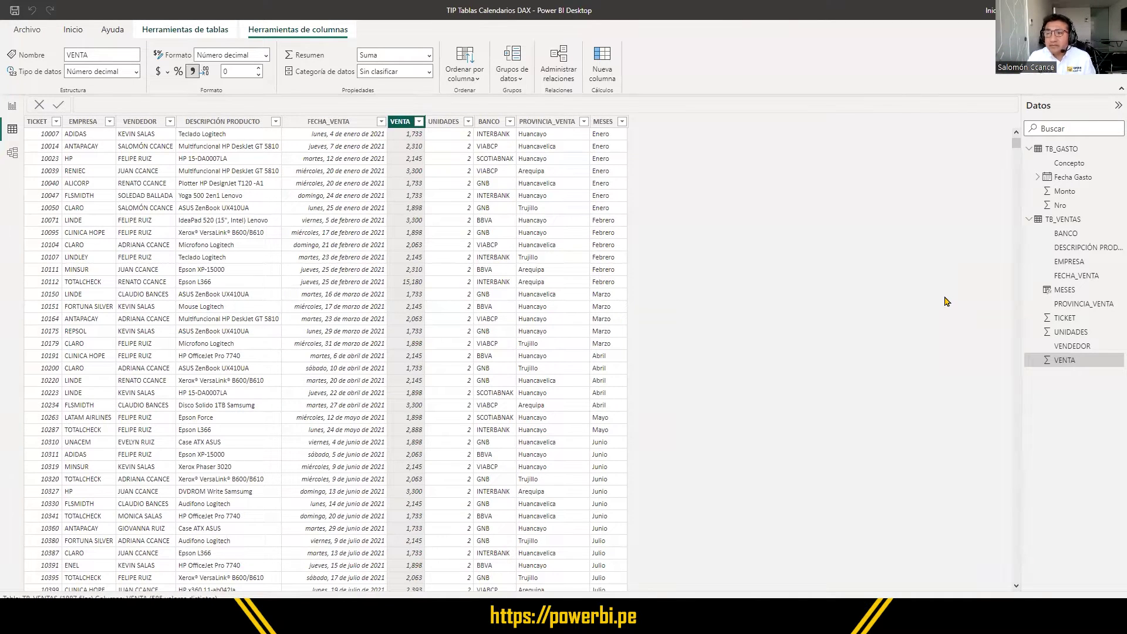
pyautogui.click(1067, 220)
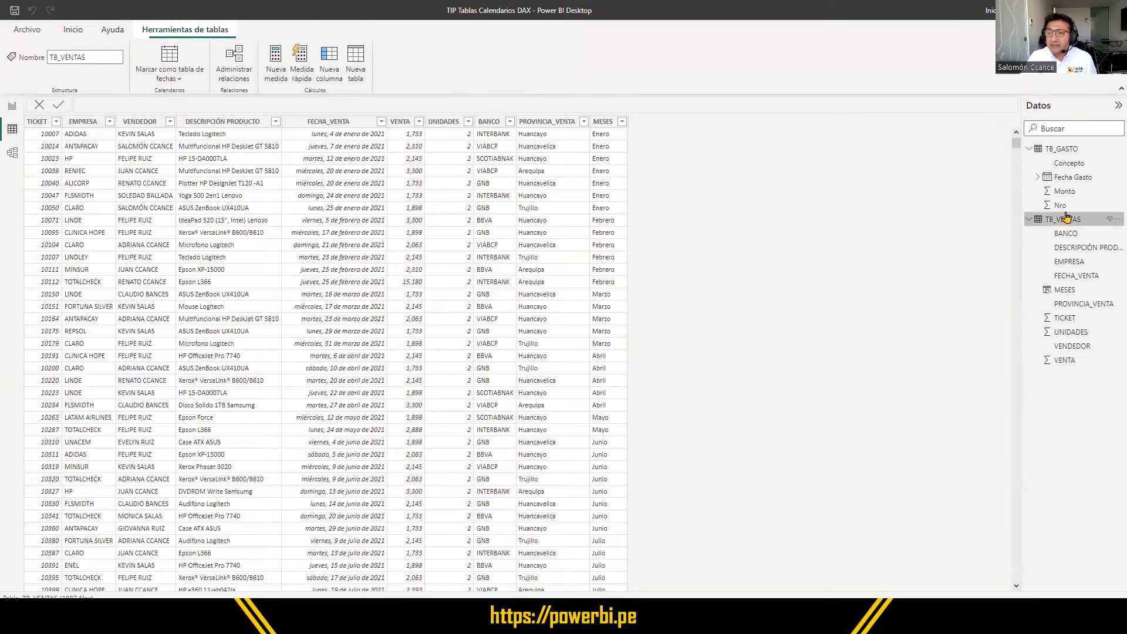
pyautogui.click(1071, 152)
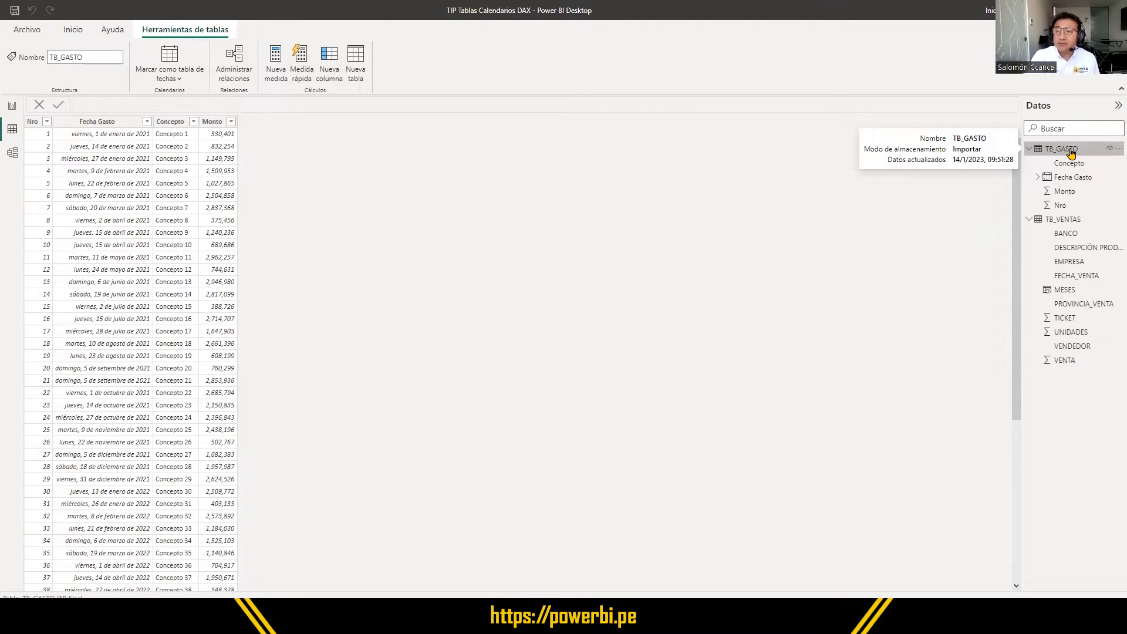
pyautogui.click(1074, 220)
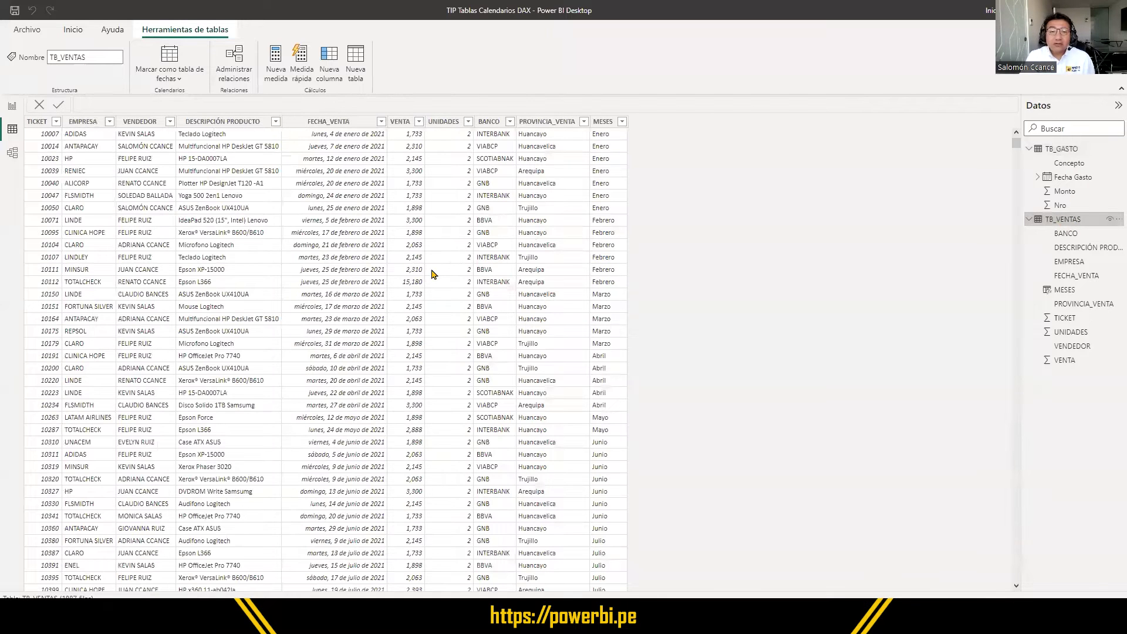
pyautogui.click(336, 131)
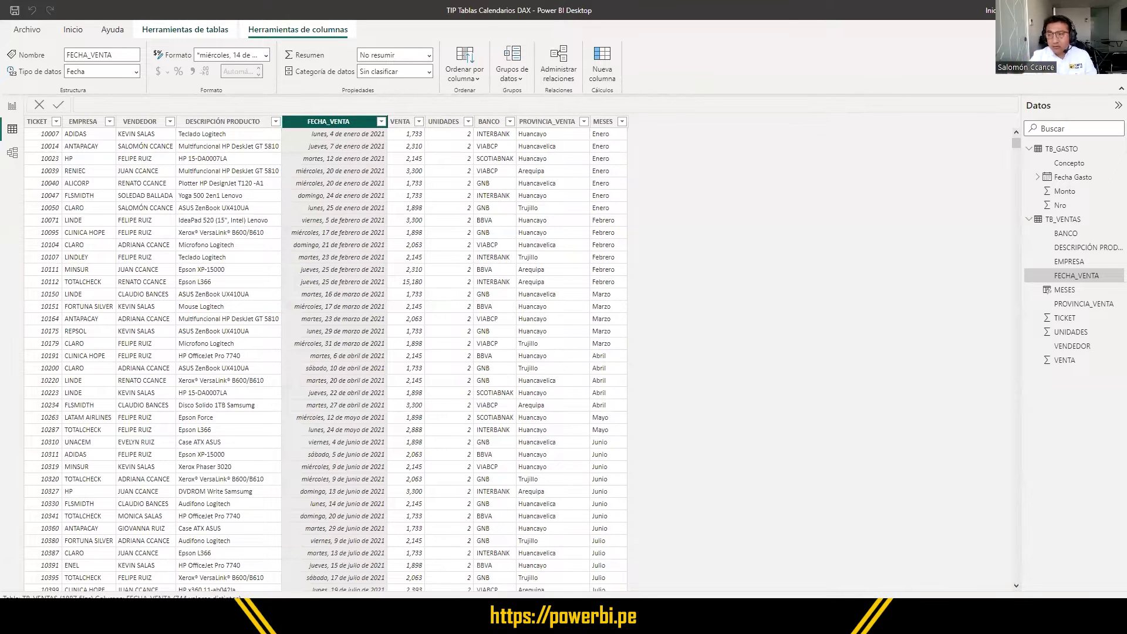
pyautogui.click(1068, 151)
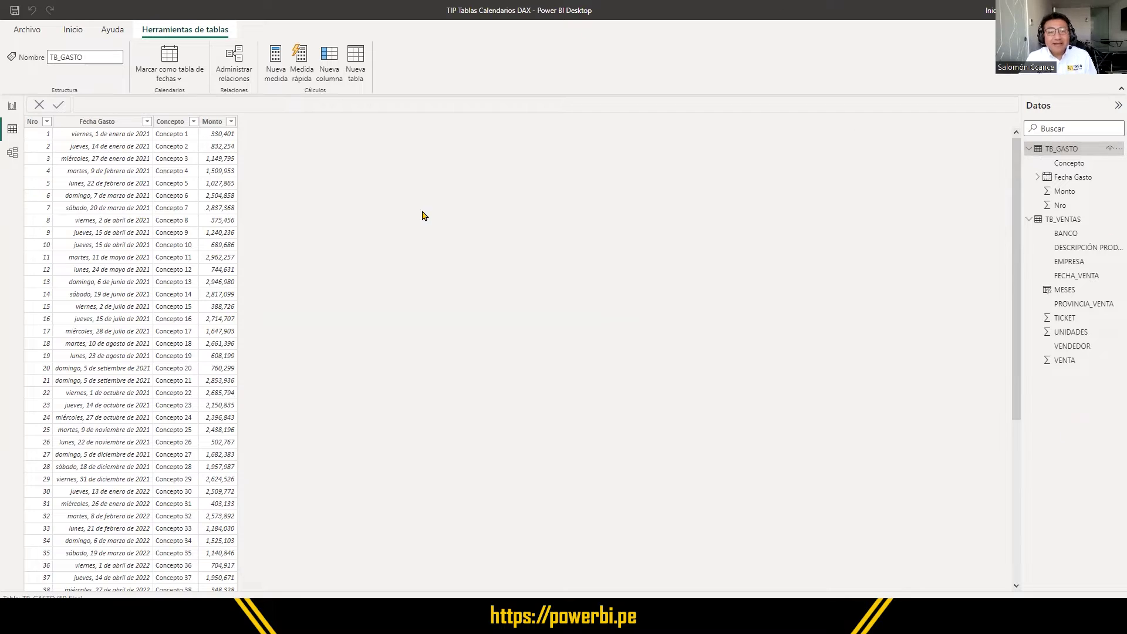
# In the model view, move the TB_GASTO table farther from TB_VENTAS and box both ends of their relationship.
pyautogui.click(12, 156)
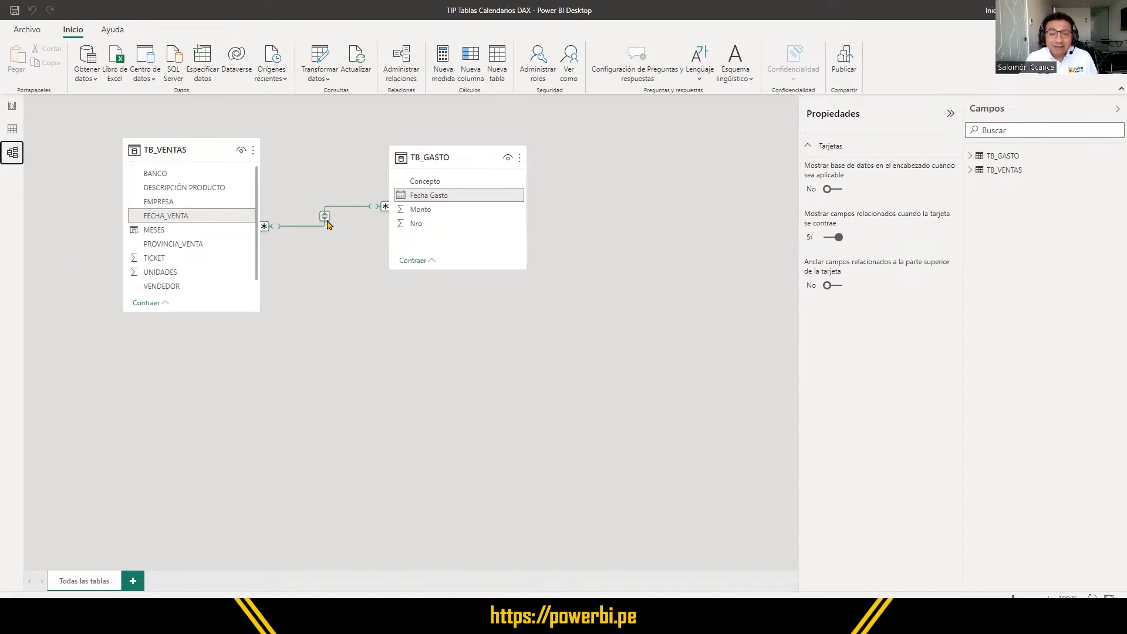
pyautogui.moveTo(430, 156); pyautogui.dragTo(479, 155)
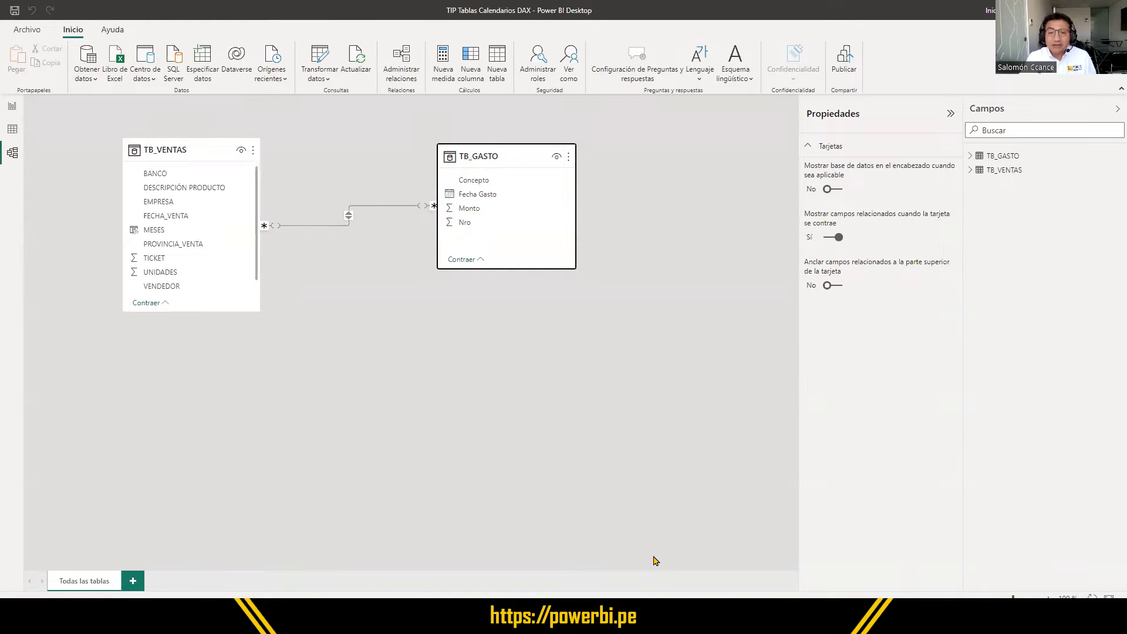
pyautogui.hotkey('ctrl', '2')
pyautogui.moveTo(423, 194); pyautogui.dragTo(443, 219)
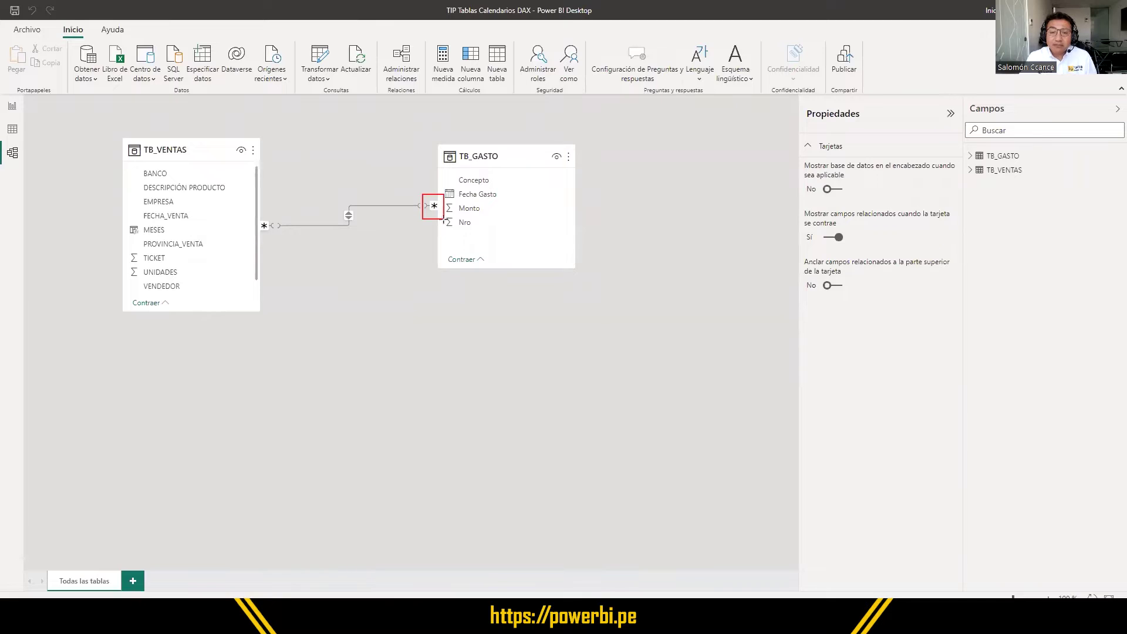
pyautogui.moveTo(253, 217); pyautogui.dragTo(277, 236)
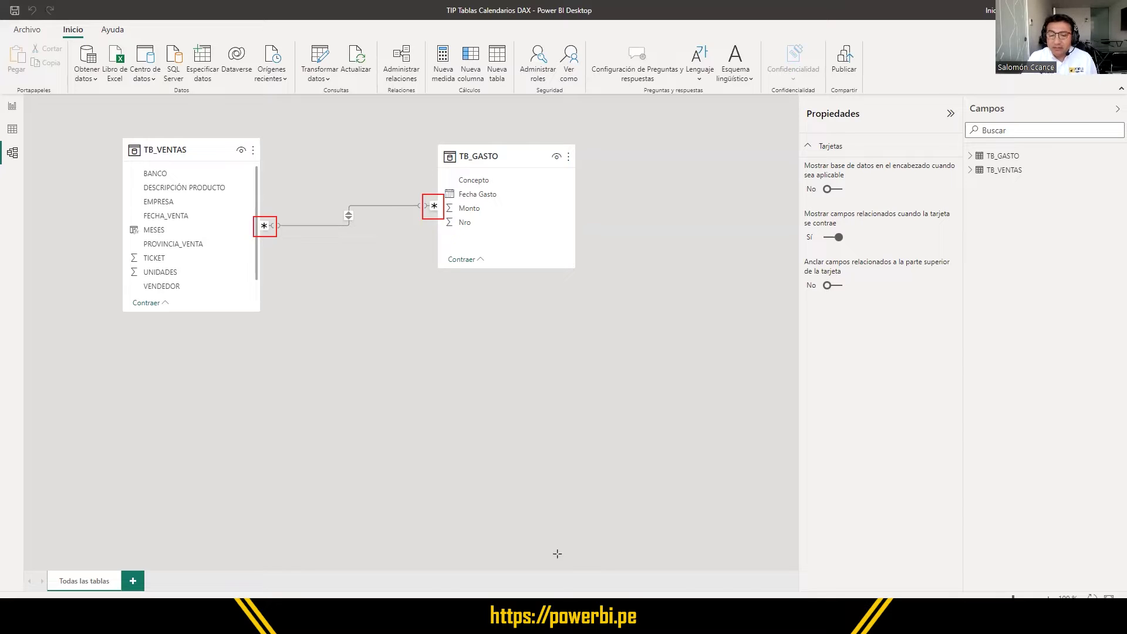
# Delete the relationship between the TB_VENTAS and TB_GASTO tables.
pyautogui.rightClick(348, 217)
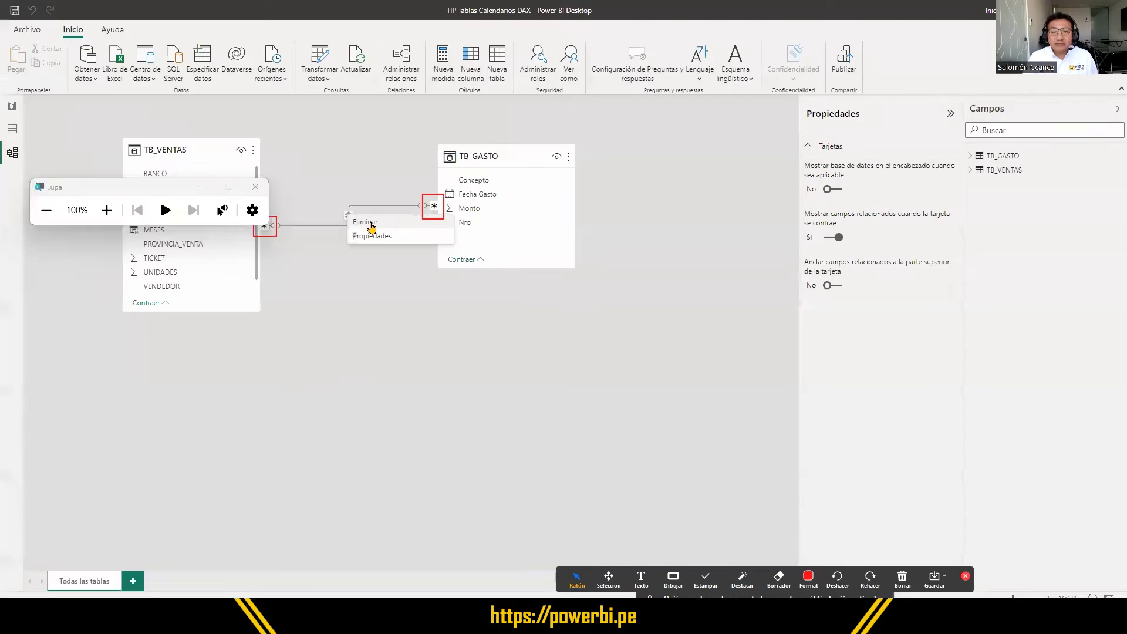
pyautogui.click(254, 186)
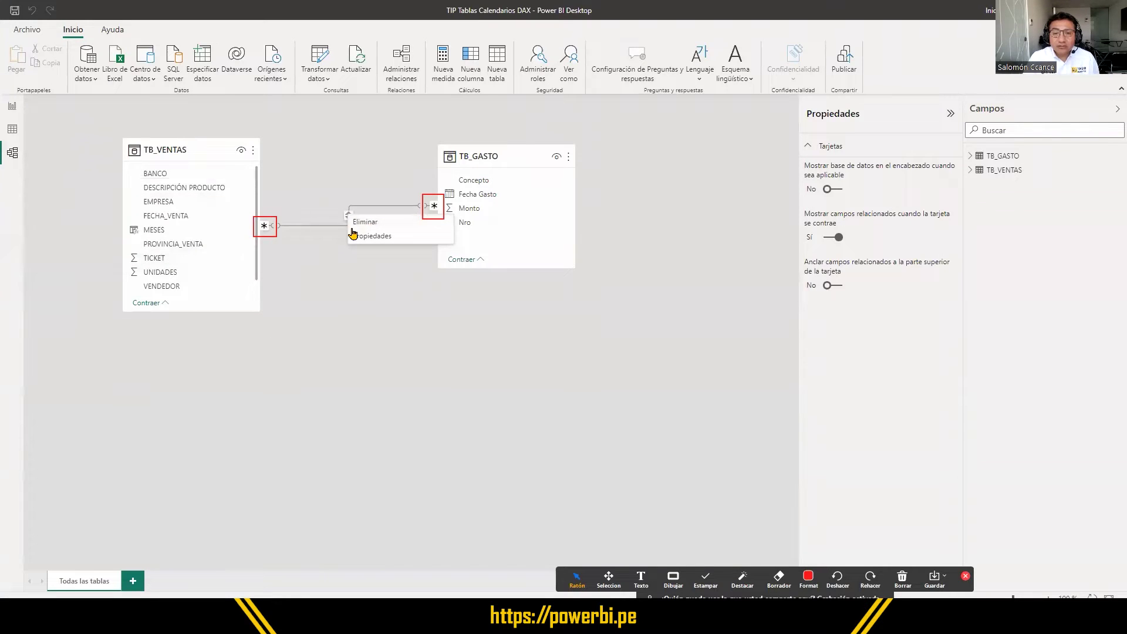
pyautogui.click(363, 223)
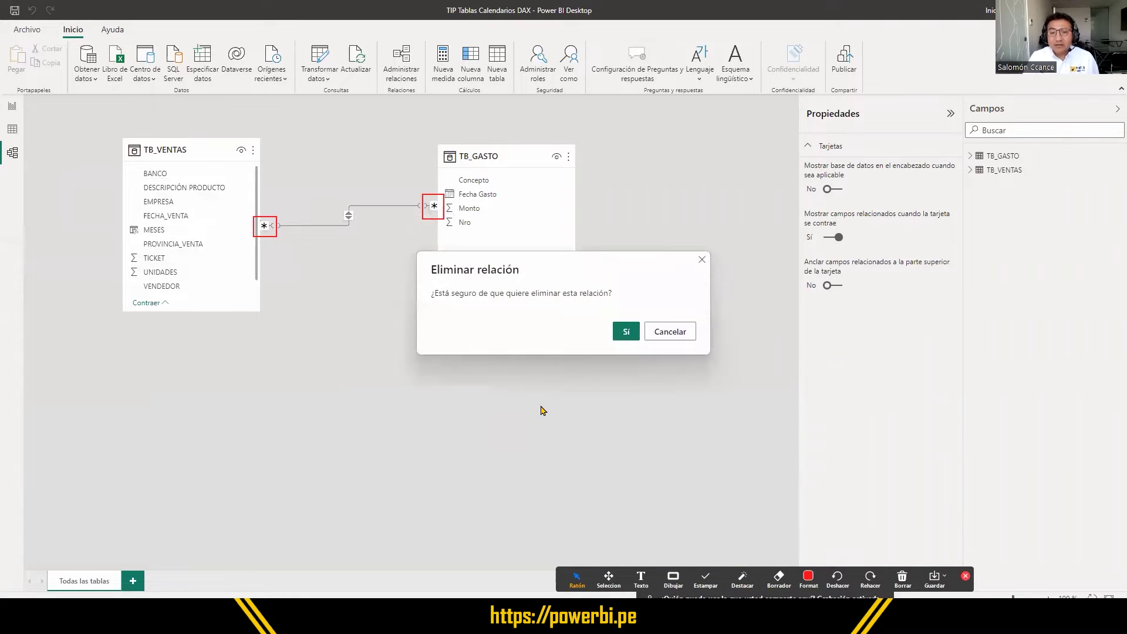
pyautogui.click(626, 332)
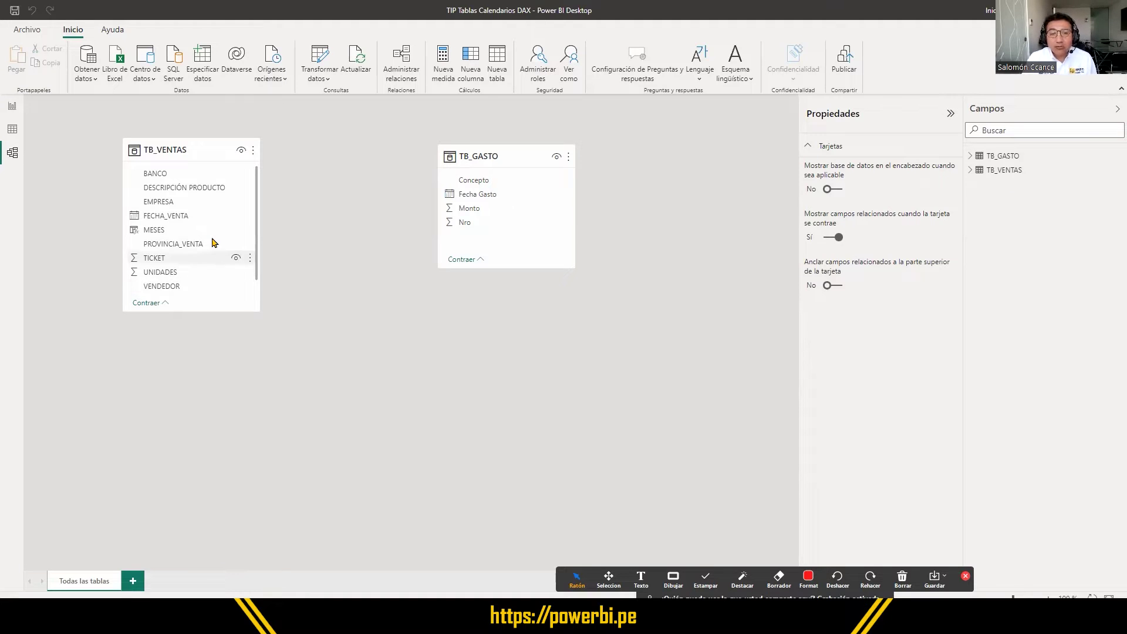
# Relate FECHA_VENTA in TB_VENTAS to Fecha Gasto in TB_GASTO with Varios a varios cardinality, and clear the red annotations.
pyautogui.click(183, 216)
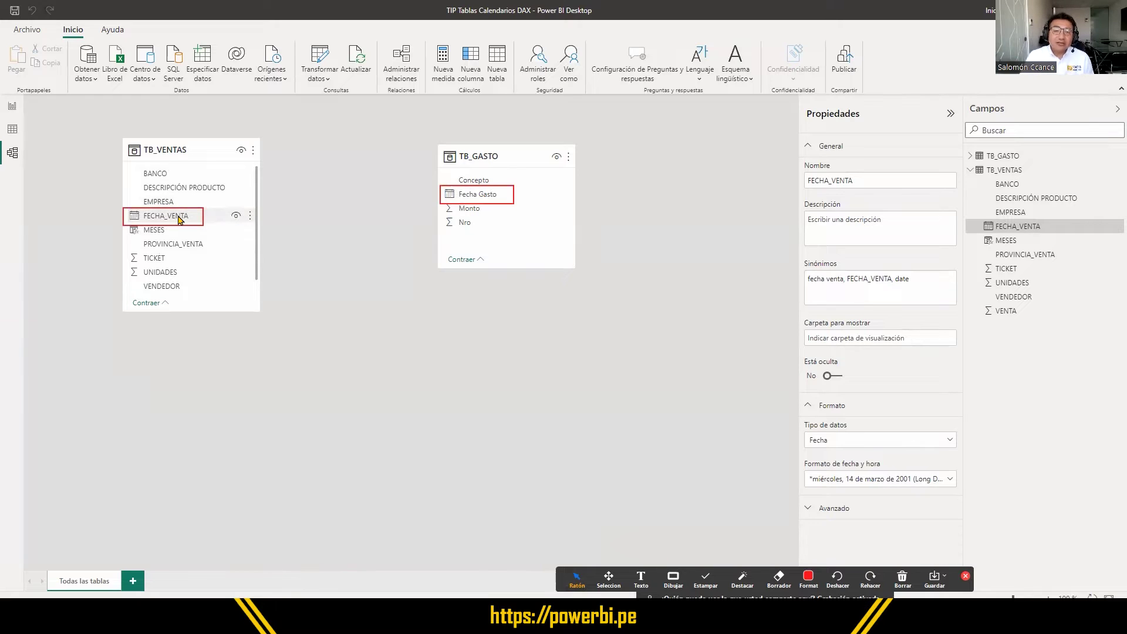
pyautogui.moveTo(179, 221); pyautogui.dragTo(510, 197)
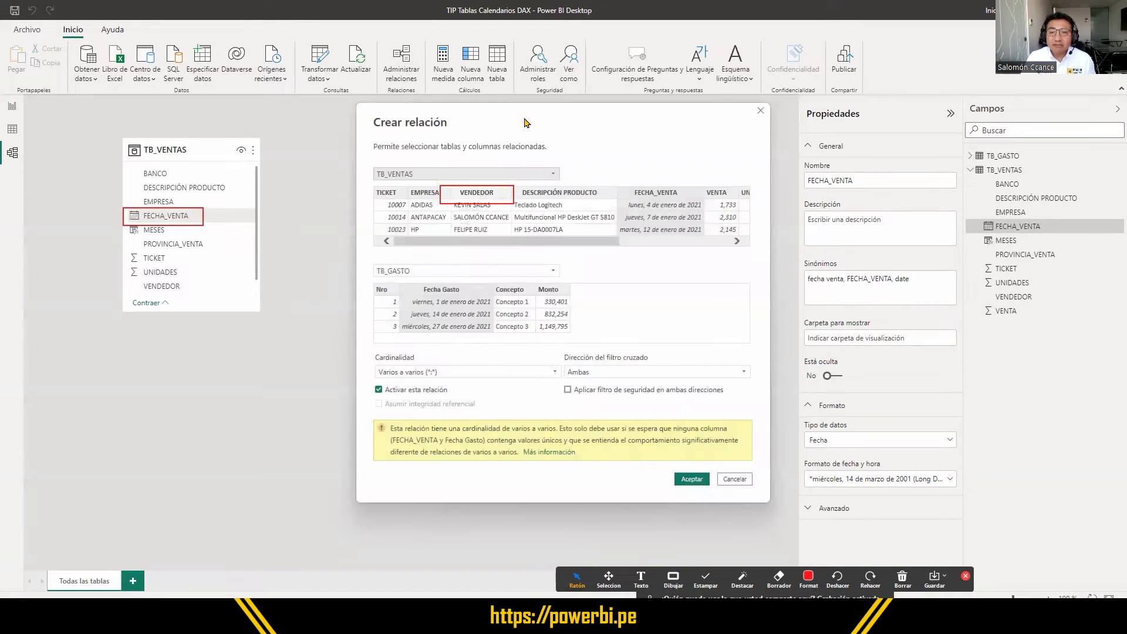
pyautogui.moveTo(528, 116); pyautogui.dragTo(729, 116)
pyautogui.click(673, 578)
pyautogui.moveTo(574, 417)
pyautogui.mouseDown()
pyautogui.moveTo(680, 448)
pyautogui.moveTo(961, 464)
pyautogui.mouseUp()
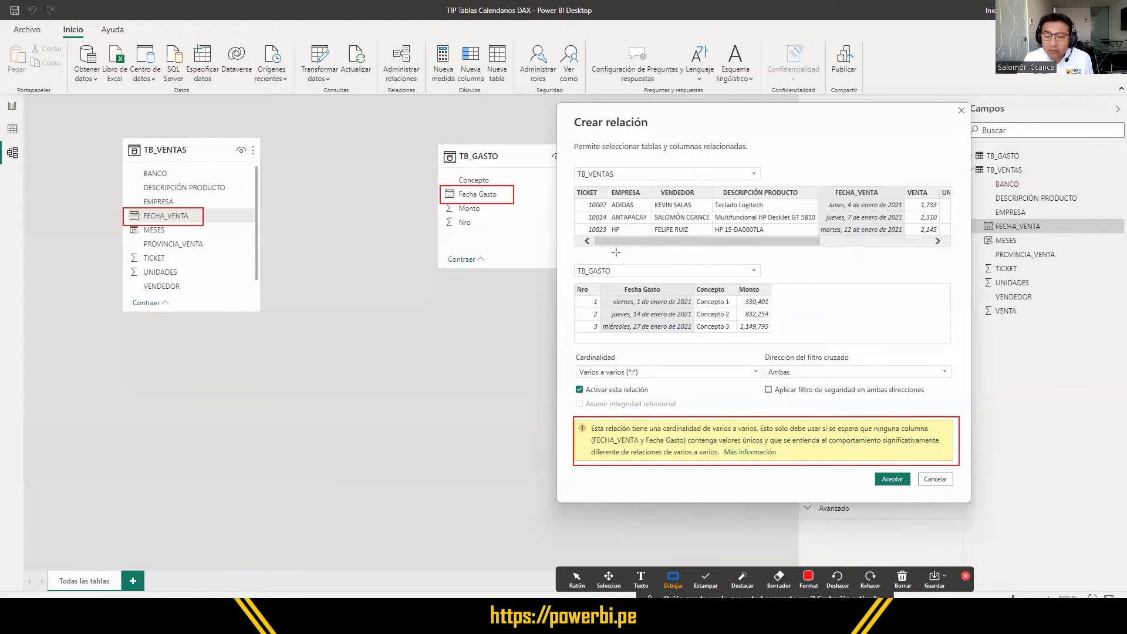
pyautogui.click(577, 579)
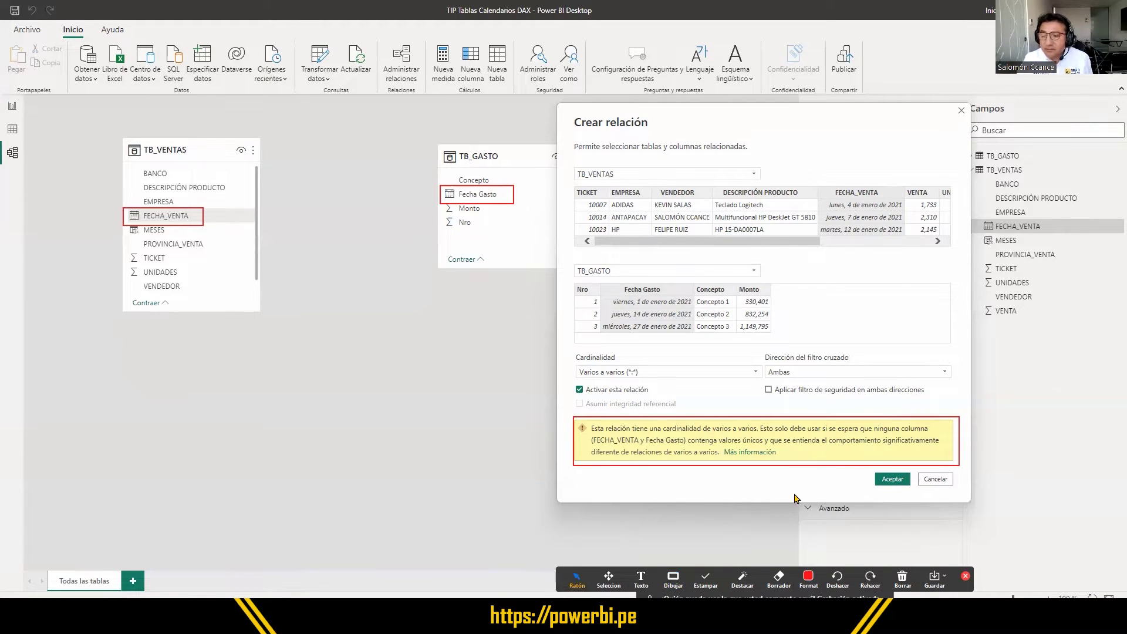
pyautogui.click(892, 479)
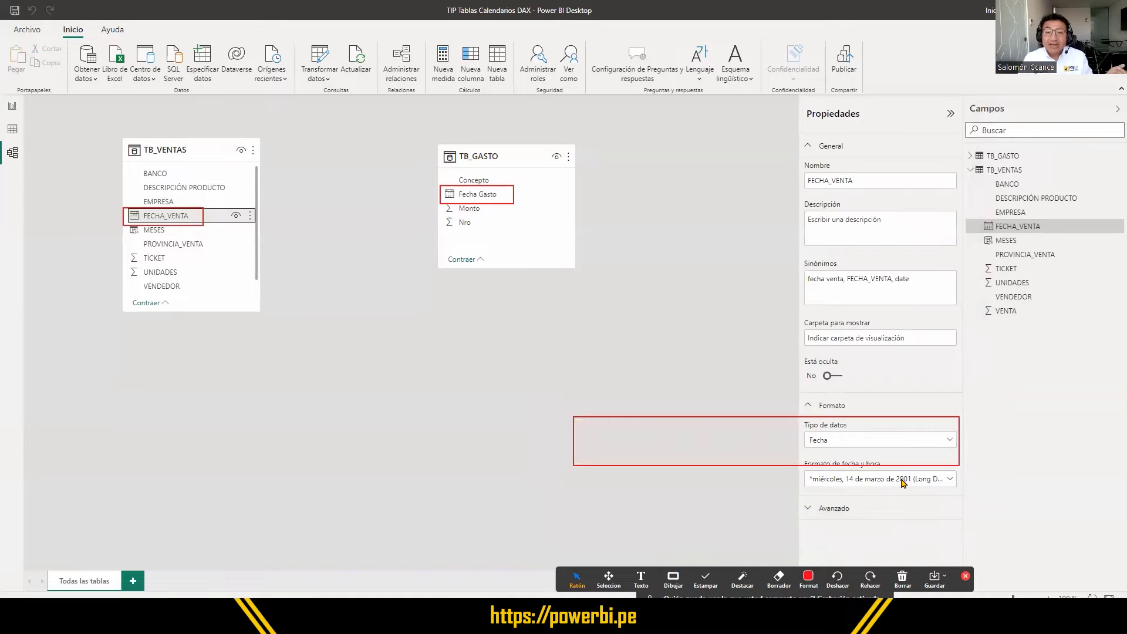
pyautogui.click(902, 574)
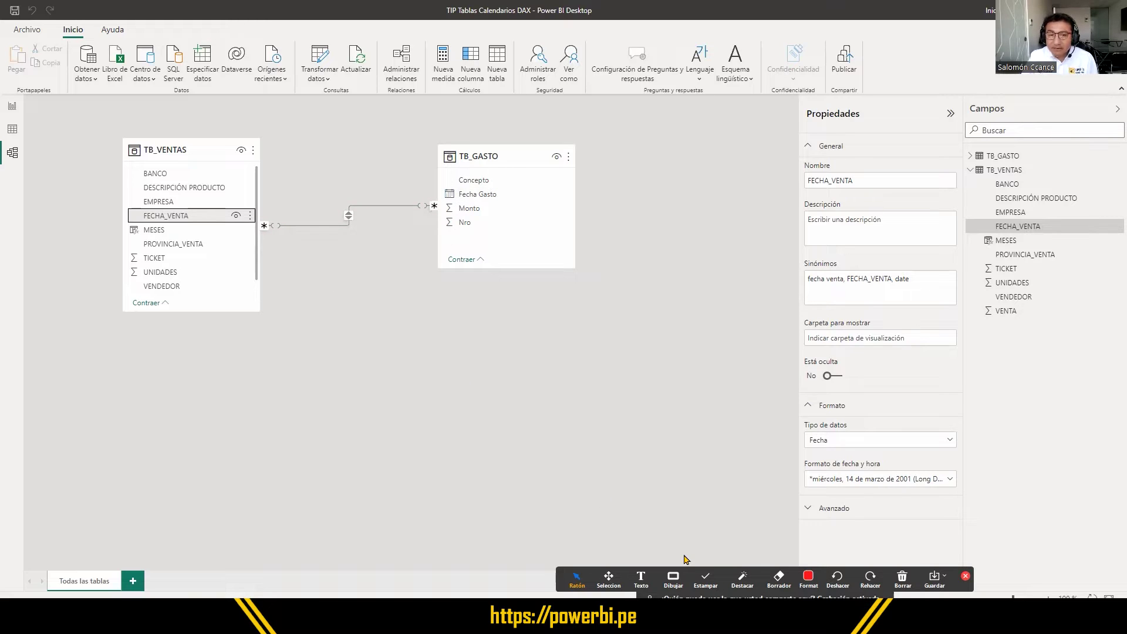
# Box both ends of the recreated relationship between TB_VENTAS and TB_GASTO, and delete that relationship.
pyautogui.click(674, 576)
pyautogui.moveTo(252, 216); pyautogui.dragTo(273, 238)
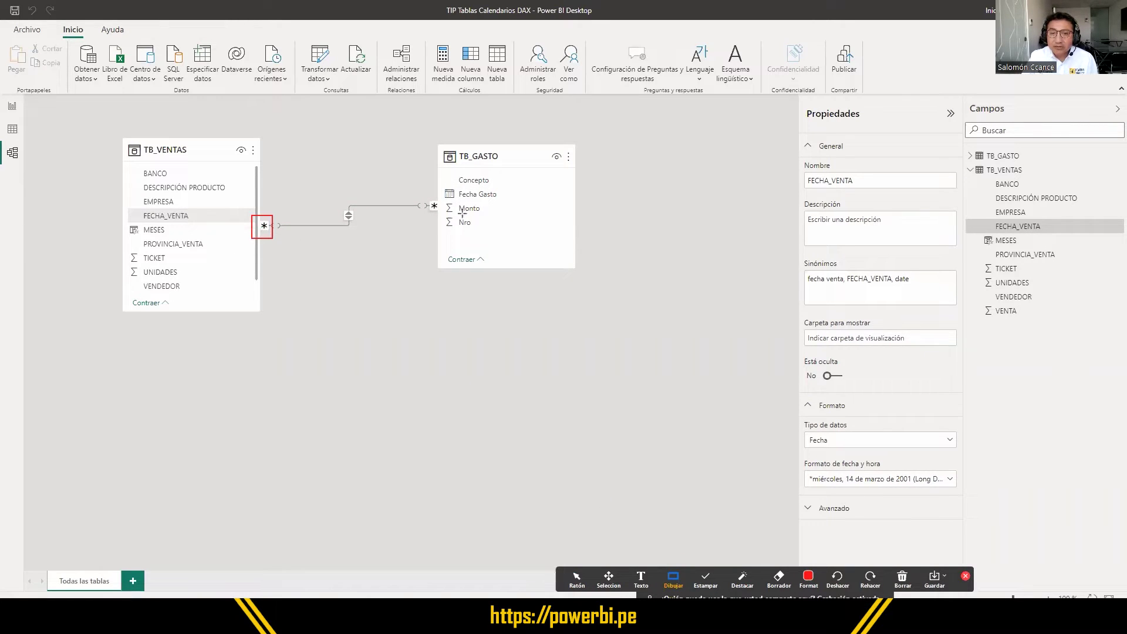
pyautogui.moveTo(418, 196); pyautogui.dragTo(445, 214)
pyautogui.click(577, 578)
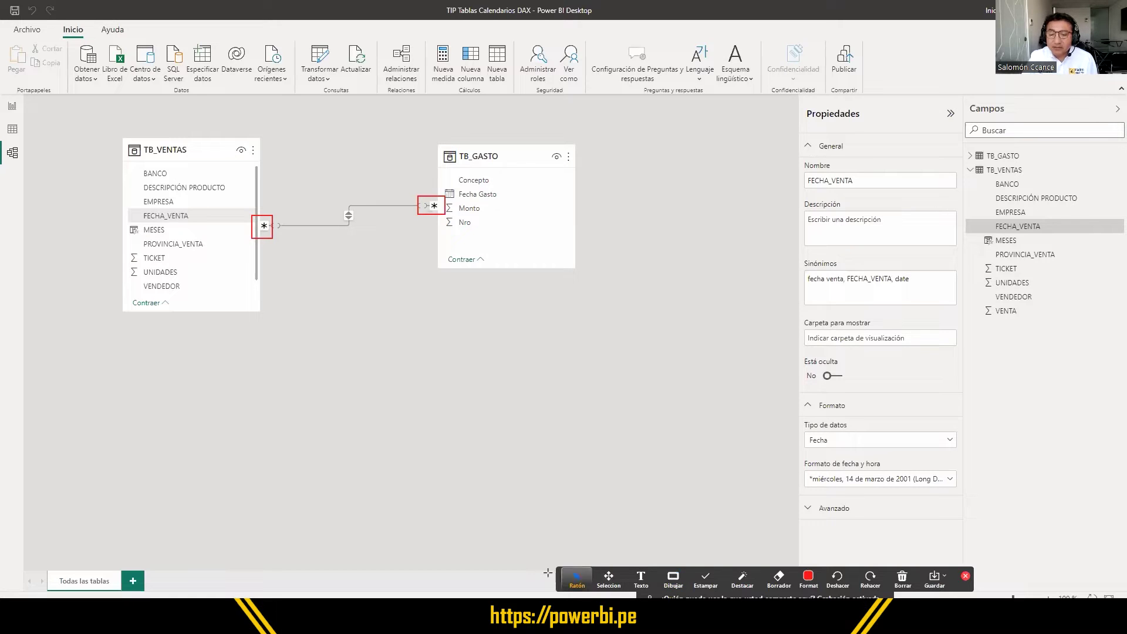
pyautogui.rightClick(348, 220)
pyautogui.click(385, 226)
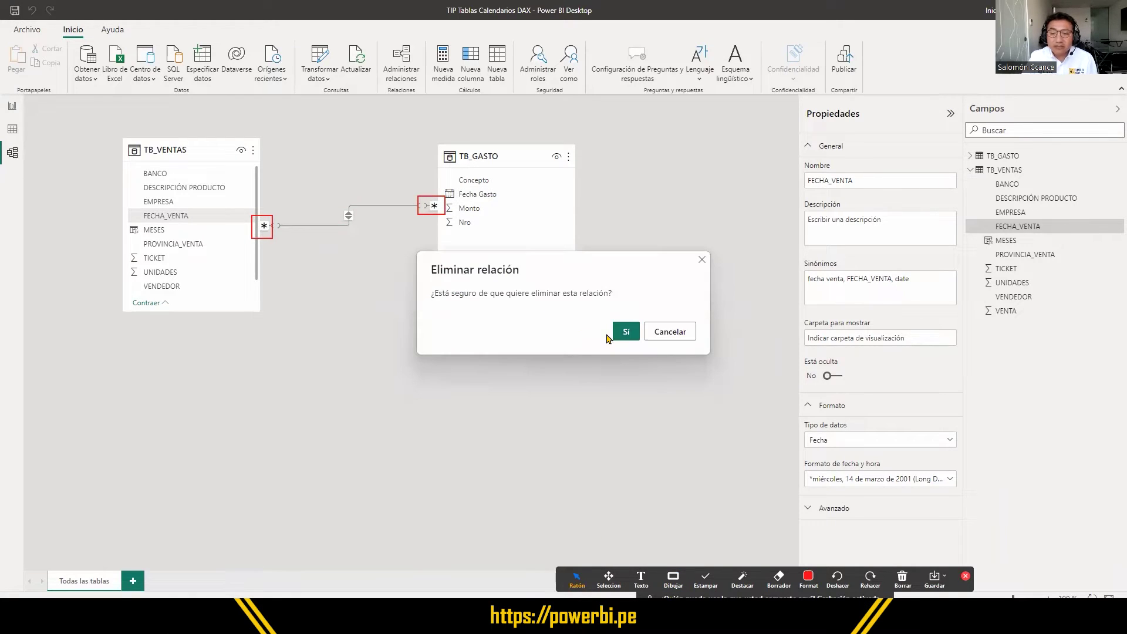
pyautogui.click(621, 333)
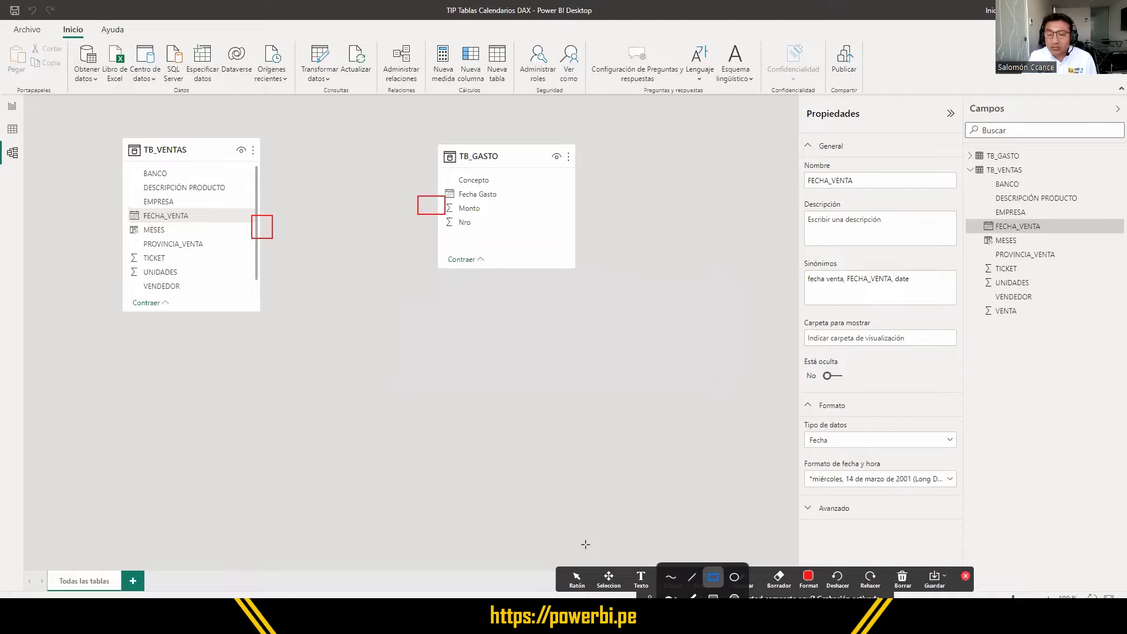
# Sketch a rectangle between the tables with arrows from FECHA_VENTA and Fecha Gasto pointing to it, and clear all annotations.
pyautogui.moveTo(311, 274); pyautogui.dragTo(410, 450)
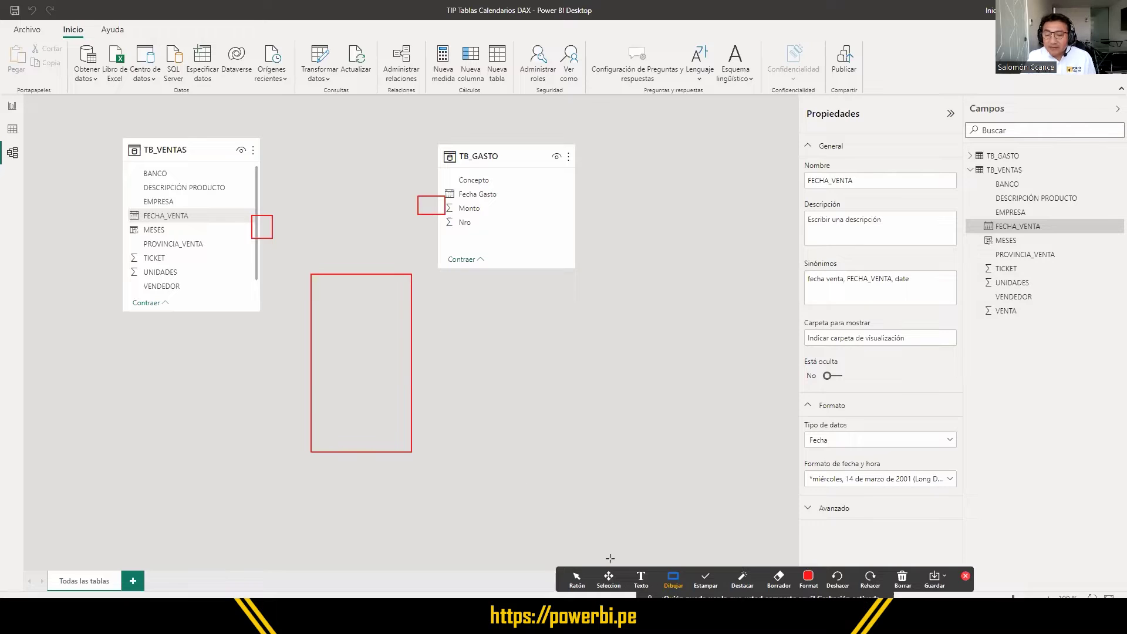
pyautogui.click(673, 578)
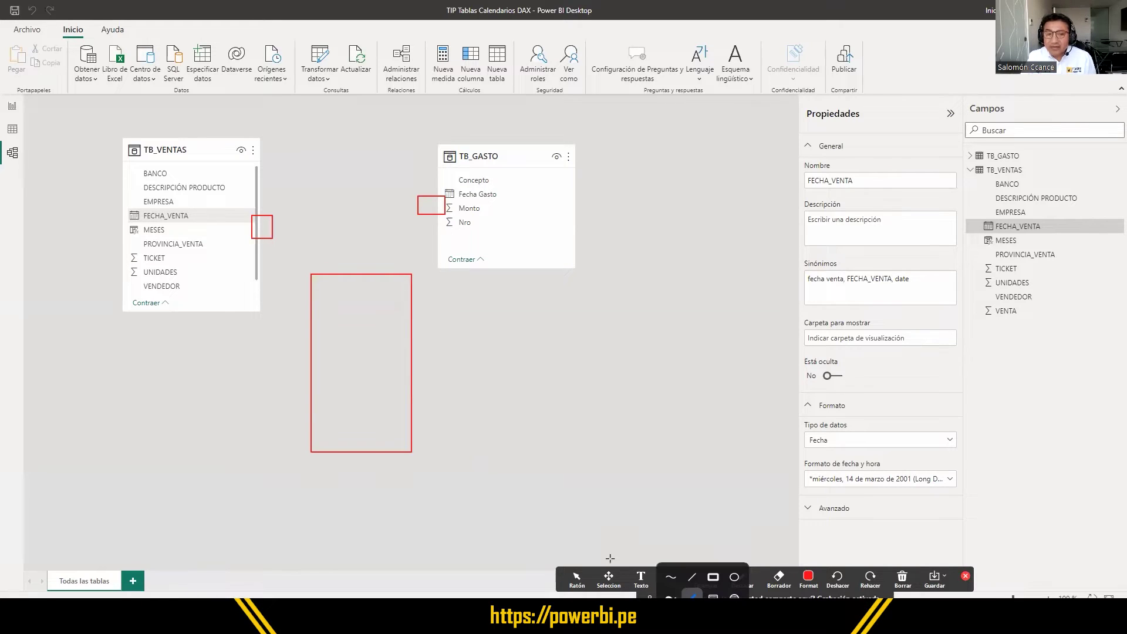
pyautogui.moveTo(189, 216); pyautogui.dragTo(315, 324)
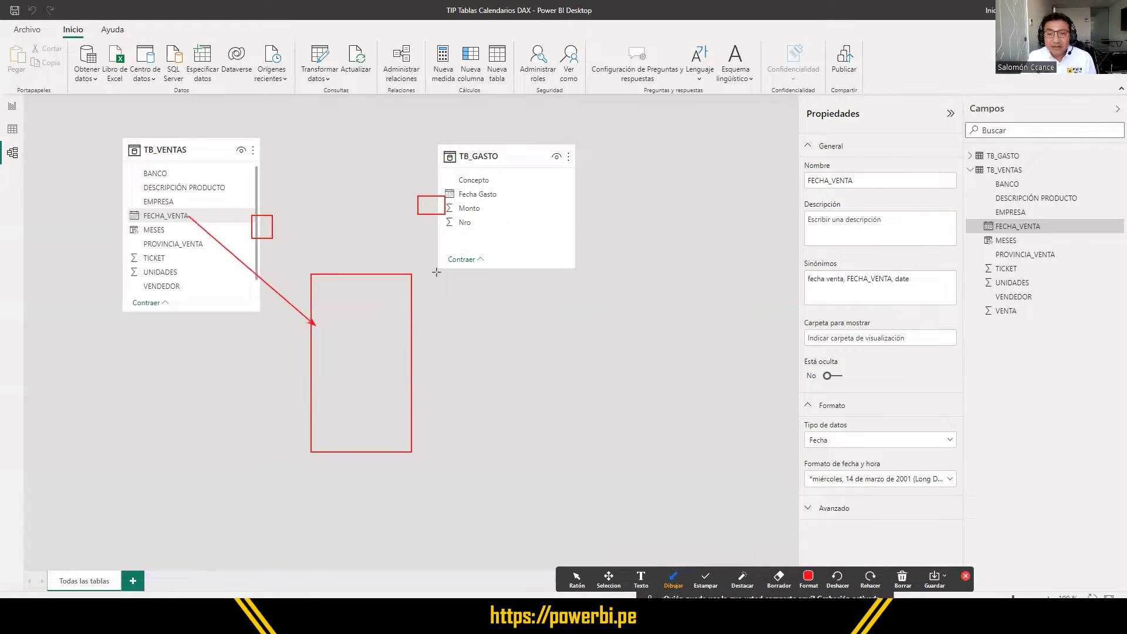
pyautogui.moveTo(456, 193)
pyautogui.mouseDown()
pyautogui.moveTo(372, 319)
pyautogui.moveTo(386, 327)
pyautogui.mouseUp()
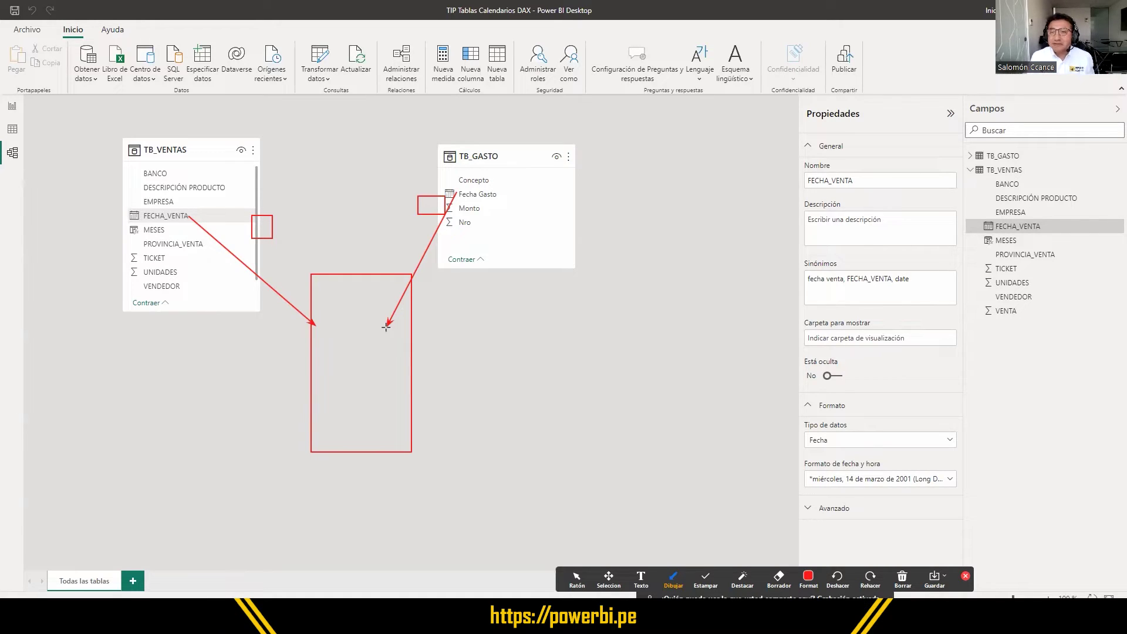
pyautogui.click(361, 328)
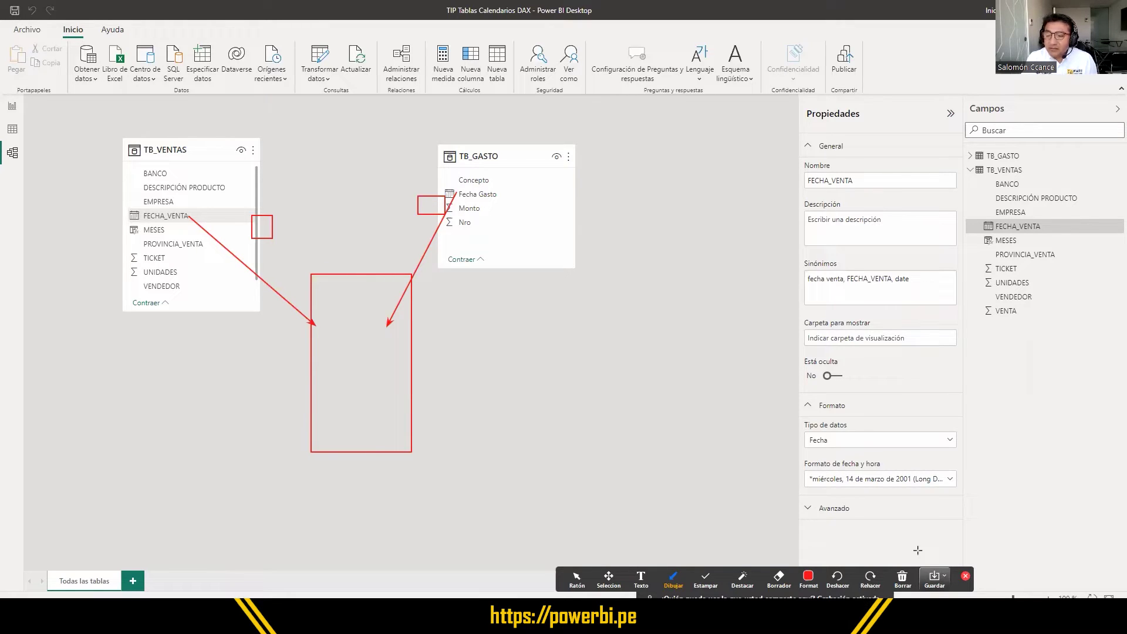
pyautogui.click(902, 579)
pyautogui.click(933, 589)
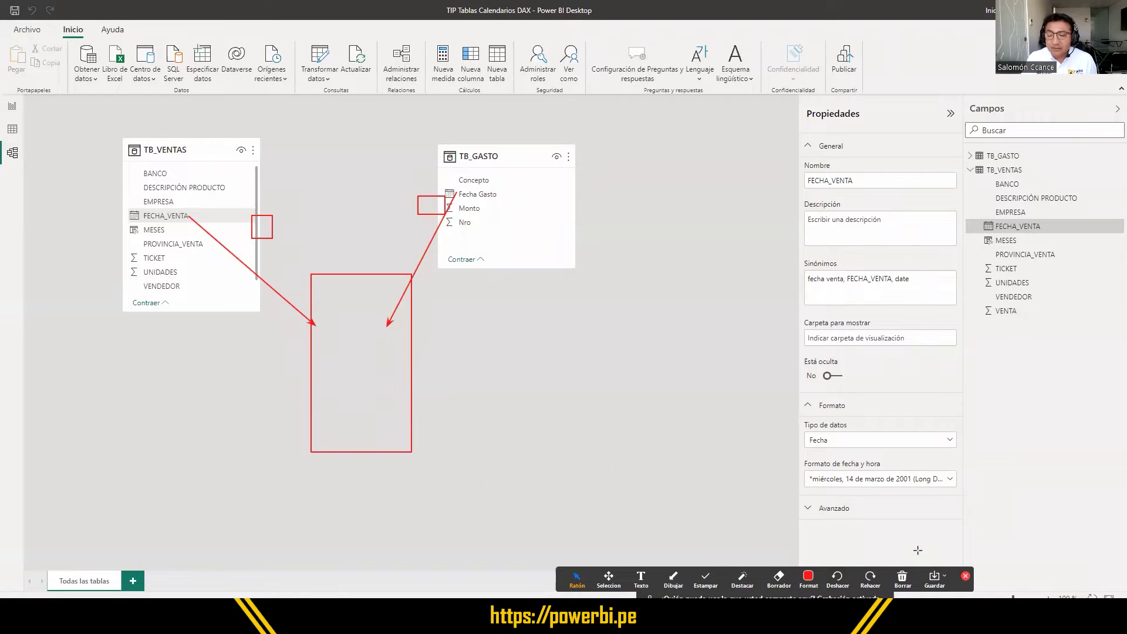
pyautogui.click(917, 550)
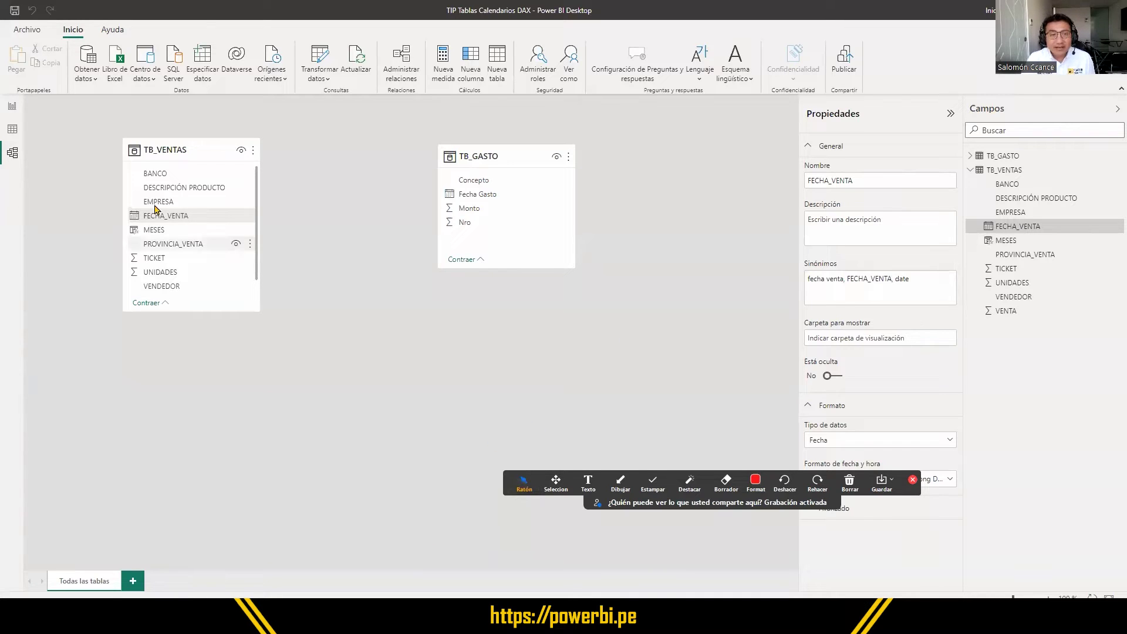
# Show the EJERCICIO report page to read the CALENDAR and CALENDARAUTO function descriptions.
pyautogui.click(12, 106)
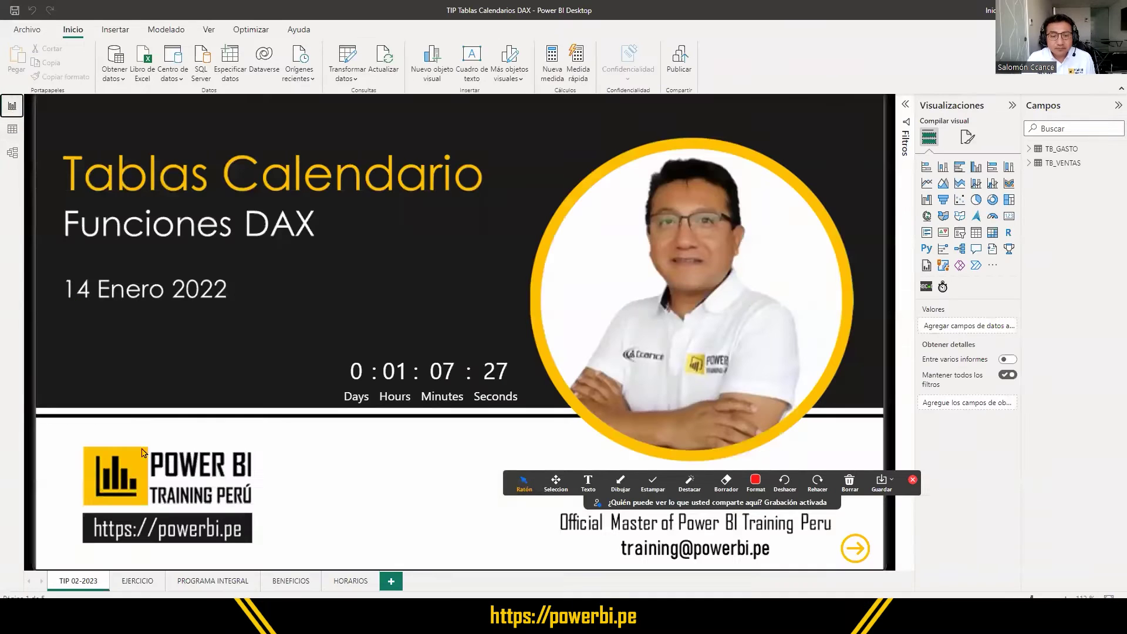
pyautogui.click(146, 581)
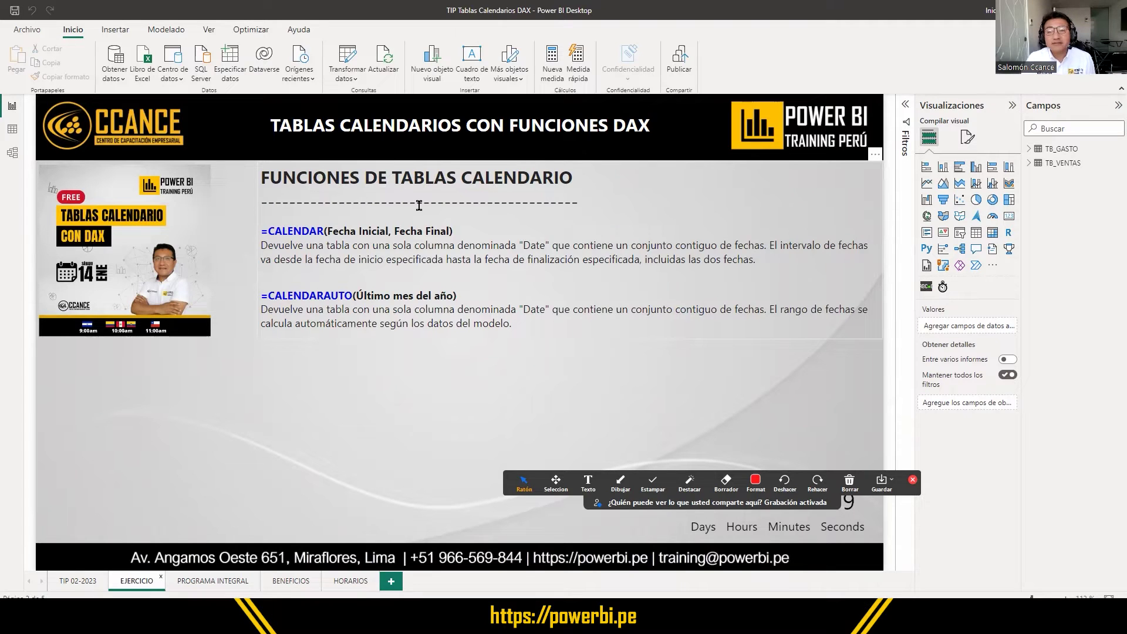
# Highlight the CALENDAR and CALENDARAUTO function names and their arguments on the report page to compare their syntax.
pyautogui.moveTo(613, 126); pyautogui.dragTo(763, 130)
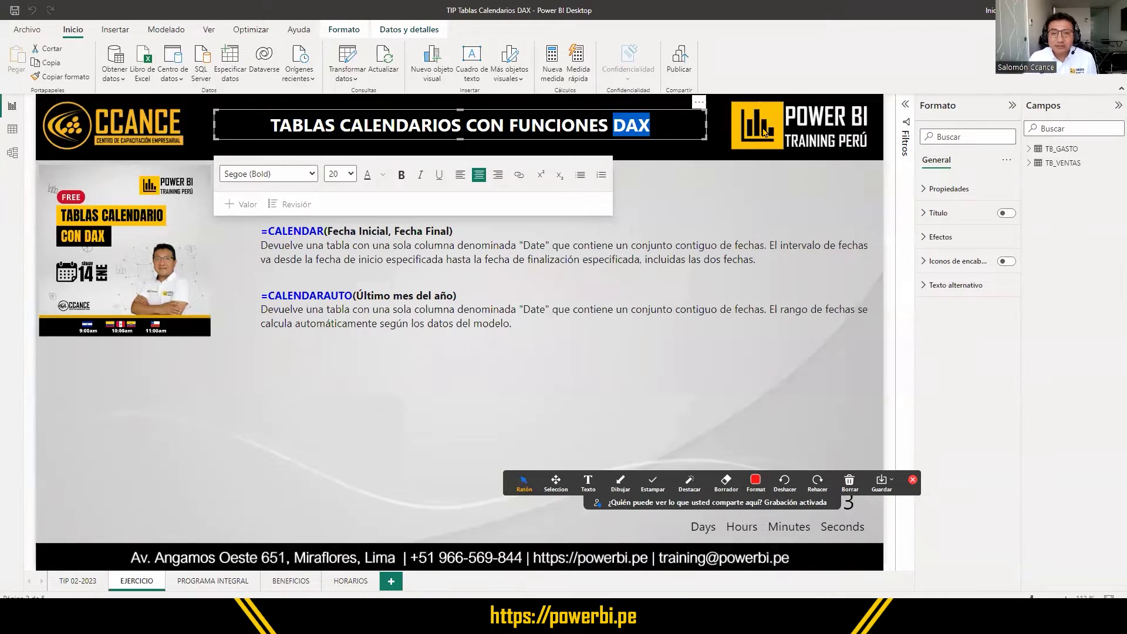
pyautogui.click(295, 235)
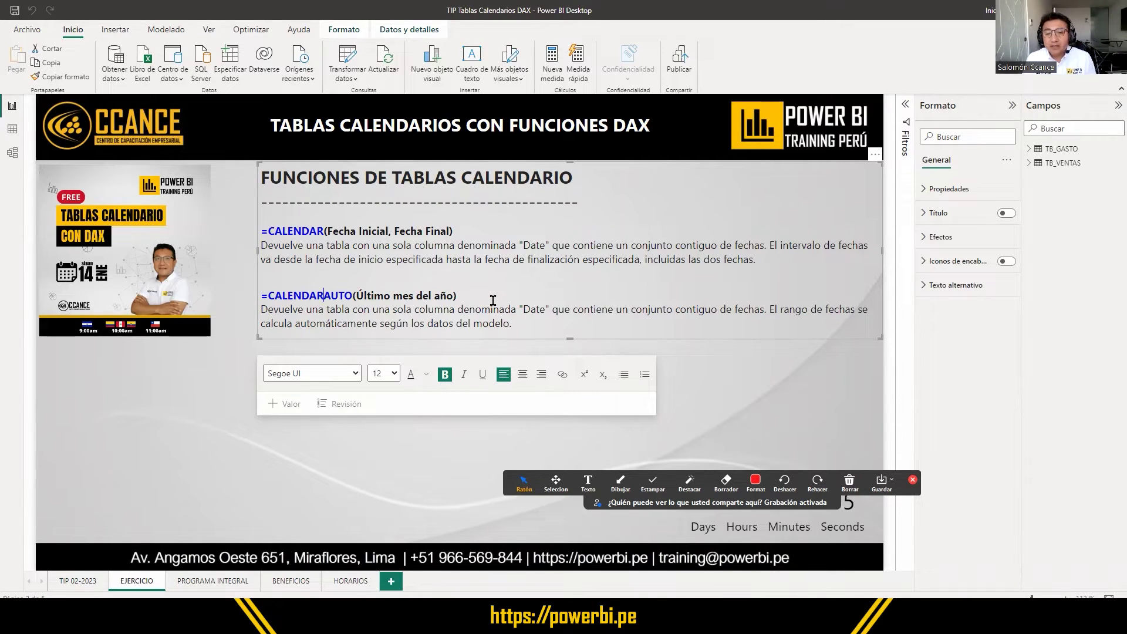
pyautogui.doubleClick(303, 229)
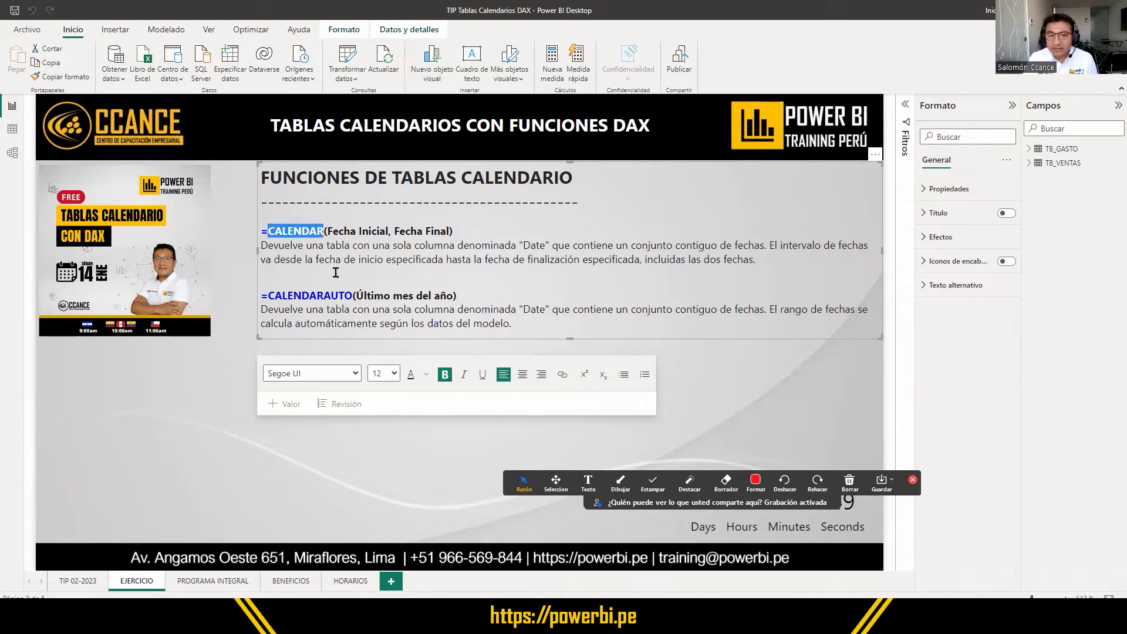
pyautogui.click(314, 294)
pyautogui.doubleClick(314, 294)
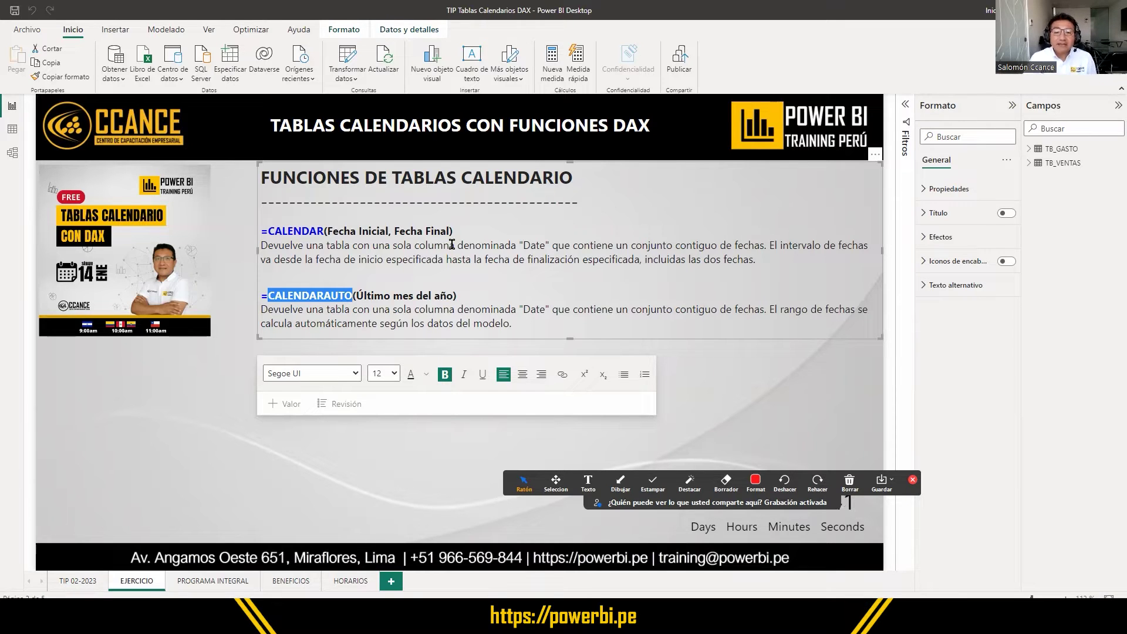
pyautogui.doubleClick(311, 230)
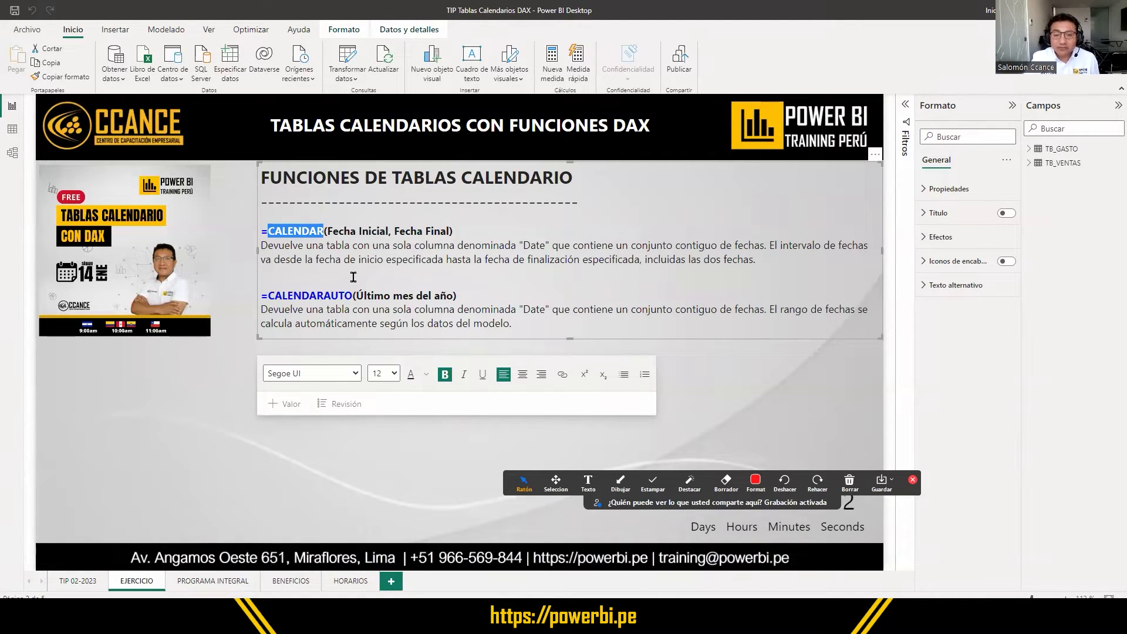
pyautogui.doubleClick(318, 294)
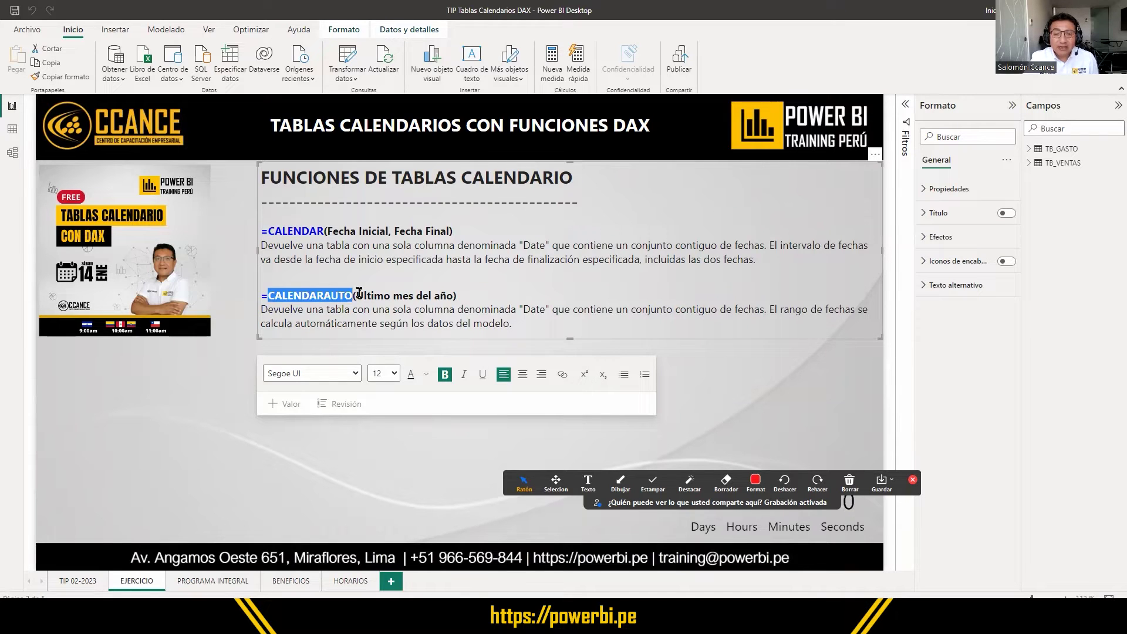
pyautogui.moveTo(356, 295); pyautogui.dragTo(453, 295)
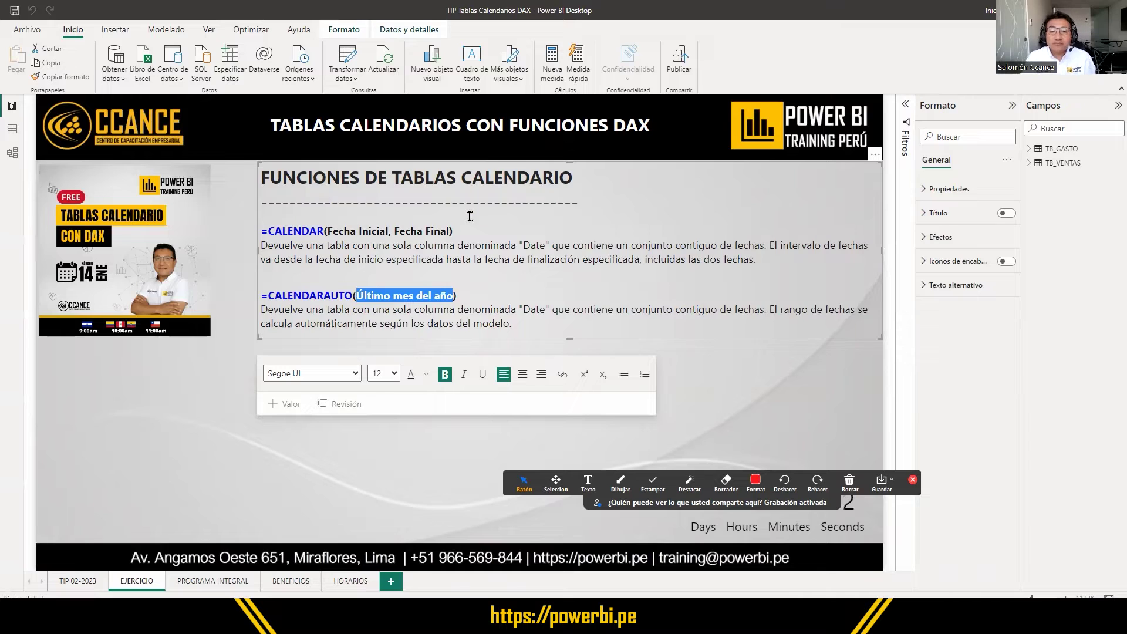
pyautogui.moveTo(268, 230); pyautogui.dragTo(482, 234)
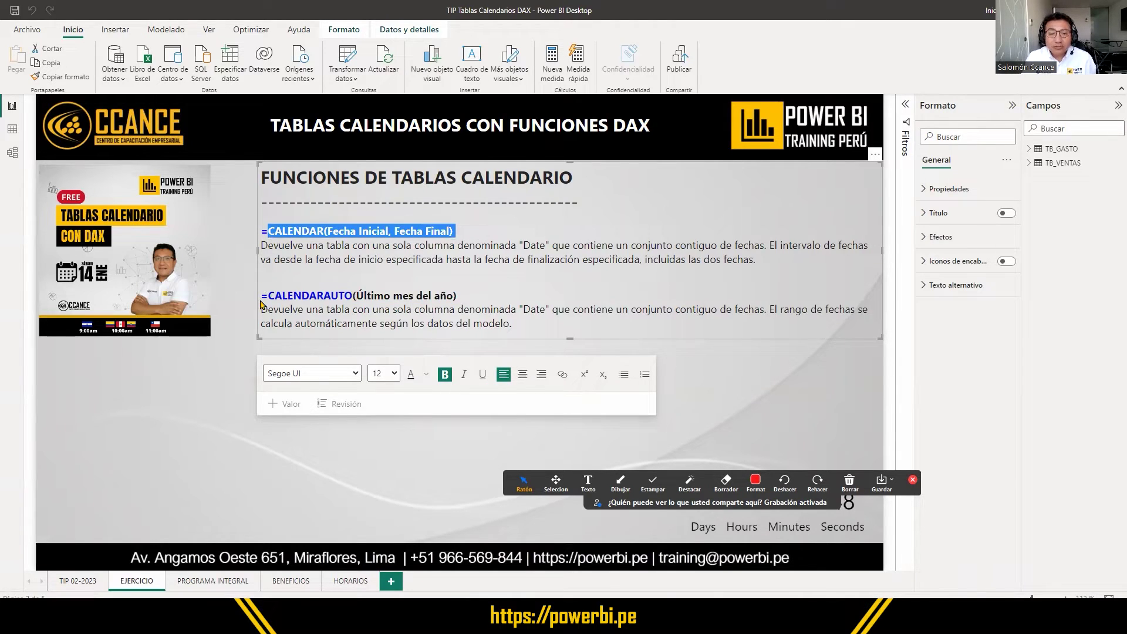
pyautogui.moveTo(268, 294); pyautogui.dragTo(471, 295)
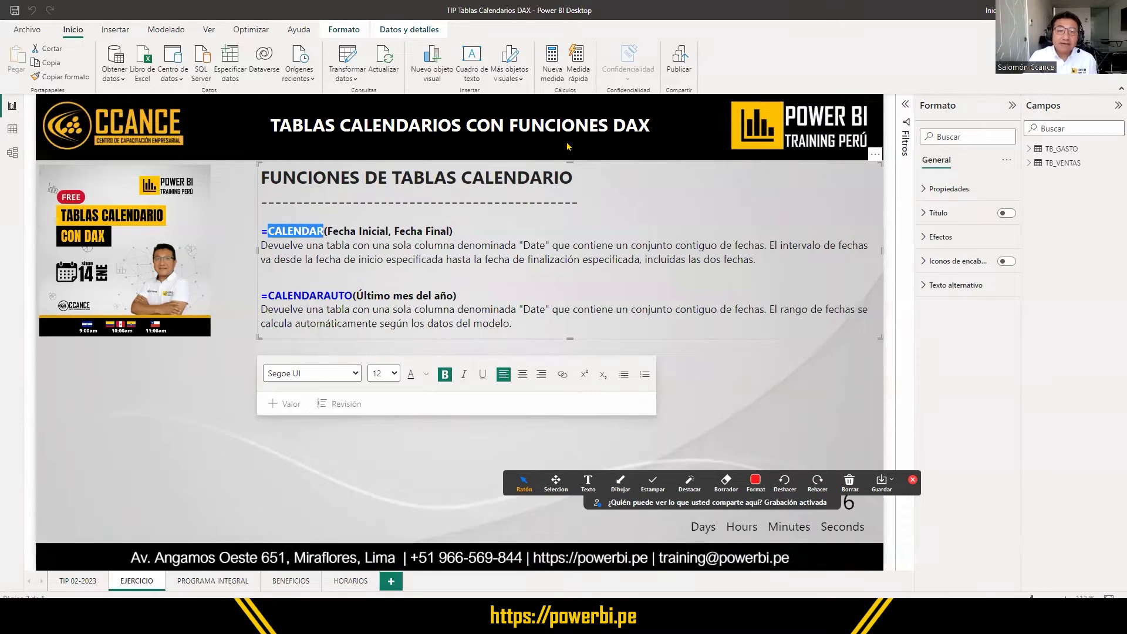
# Show the TB_GASTO data and box the data view, table tools, calculation commands and Nueva tabla command in red.
pyautogui.click(12, 131)
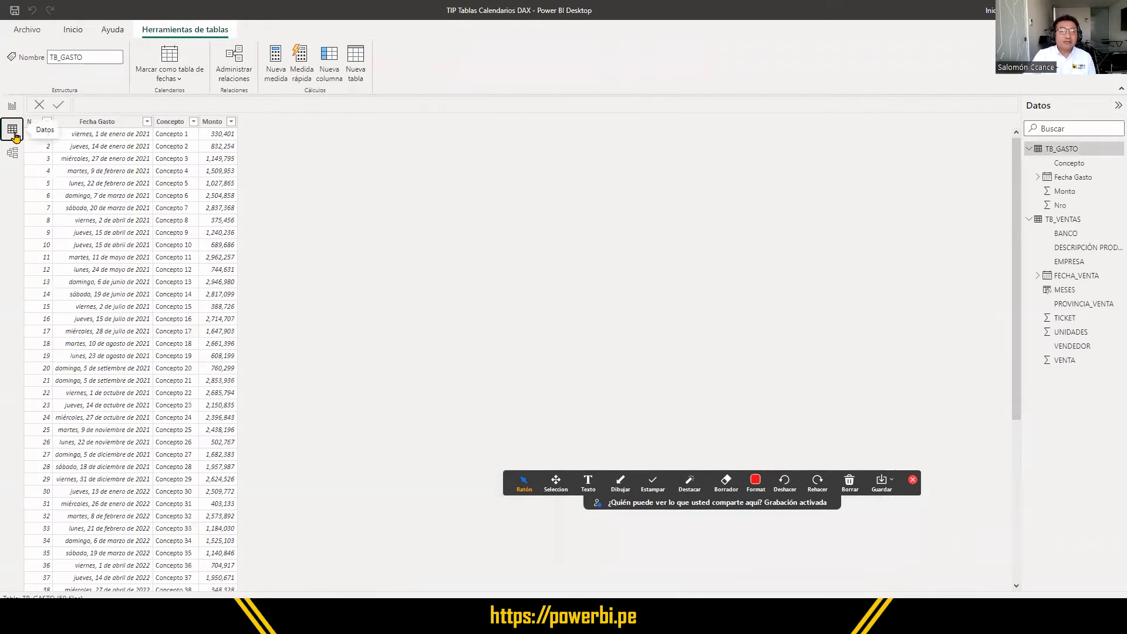
pyautogui.click(12, 133)
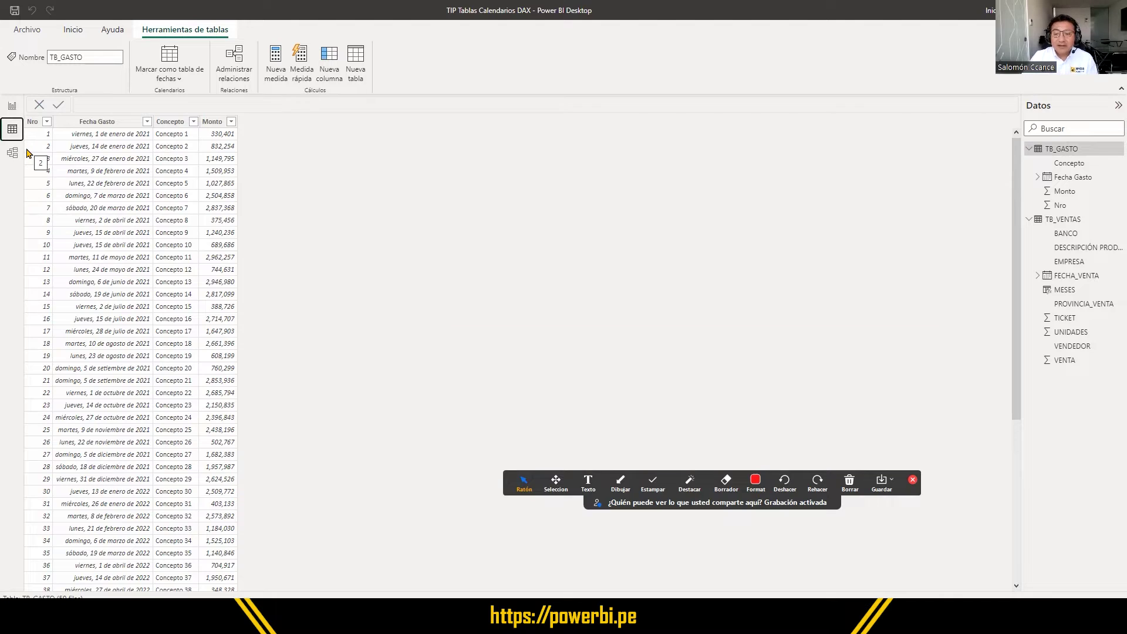
pyautogui.click(621, 481)
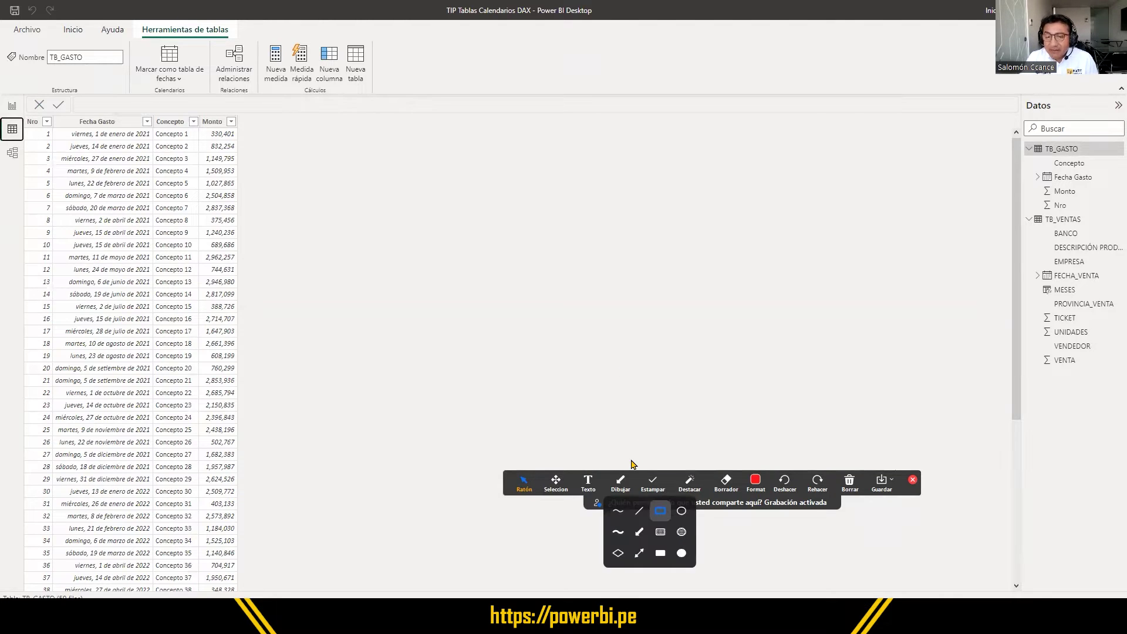
pyautogui.click(661, 511)
pyautogui.moveTo(136, 21); pyautogui.dragTo(241, 38)
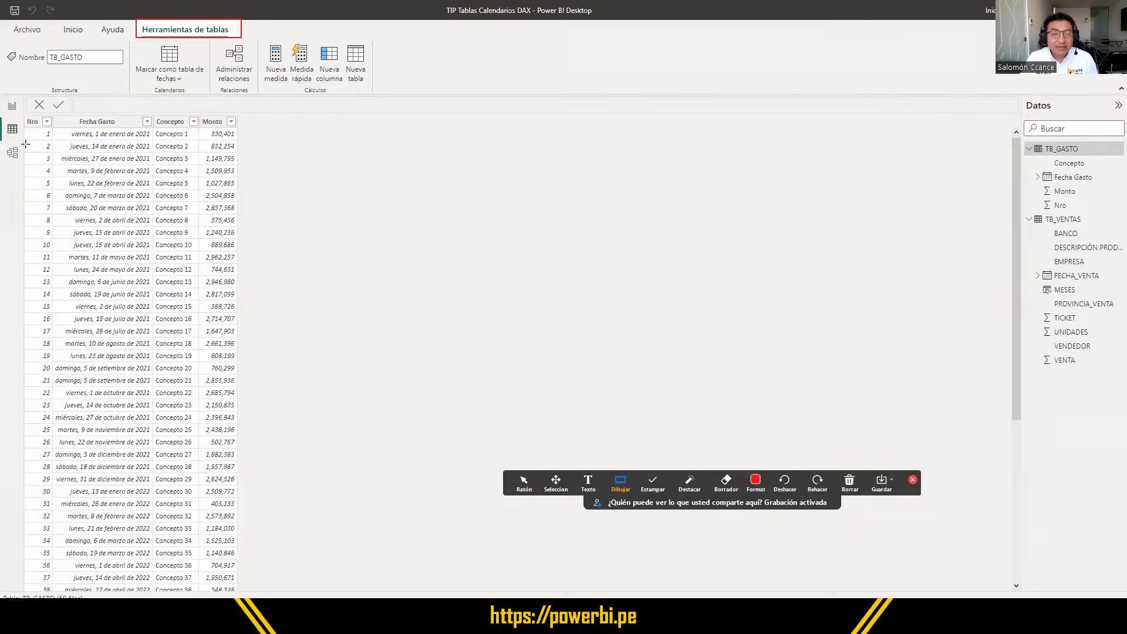
pyautogui.moveTo(24, 141); pyautogui.dragTo(2, 120)
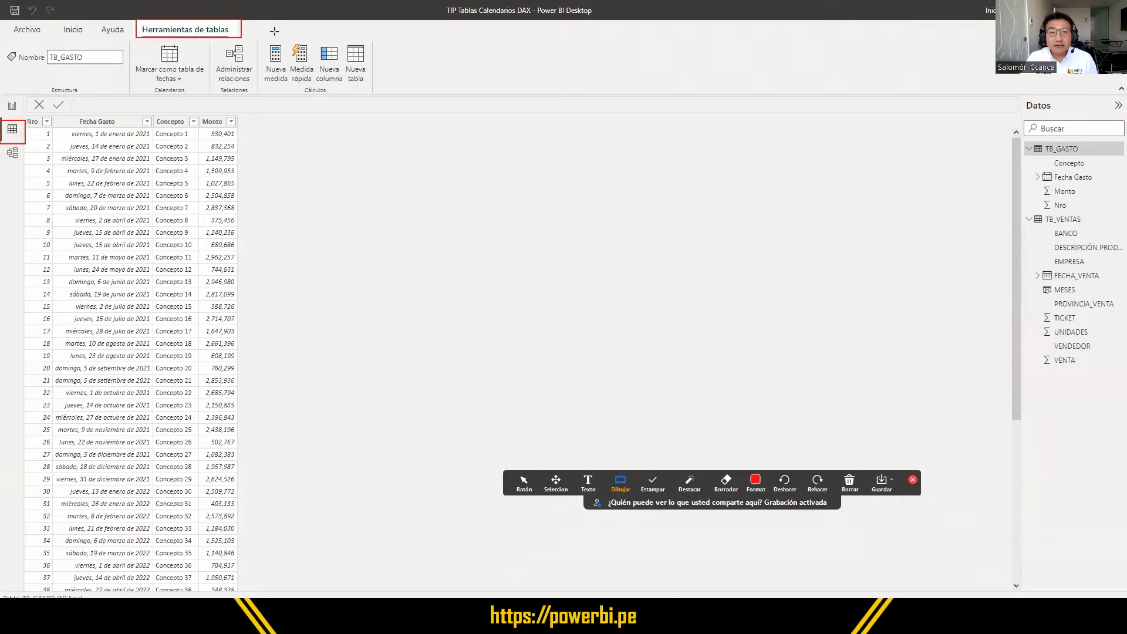
pyautogui.moveTo(255, 33)
pyautogui.mouseDown()
pyautogui.moveTo(336, 94)
pyautogui.moveTo(376, 99)
pyautogui.mouseUp()
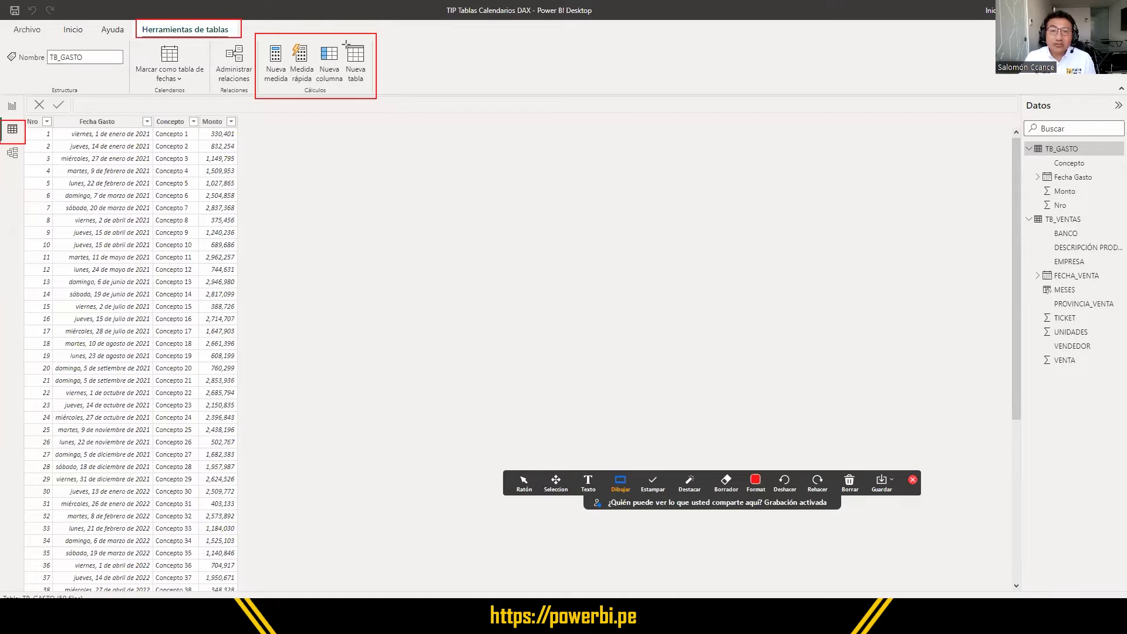
pyautogui.moveTo(343, 40); pyautogui.dragTo(372, 91)
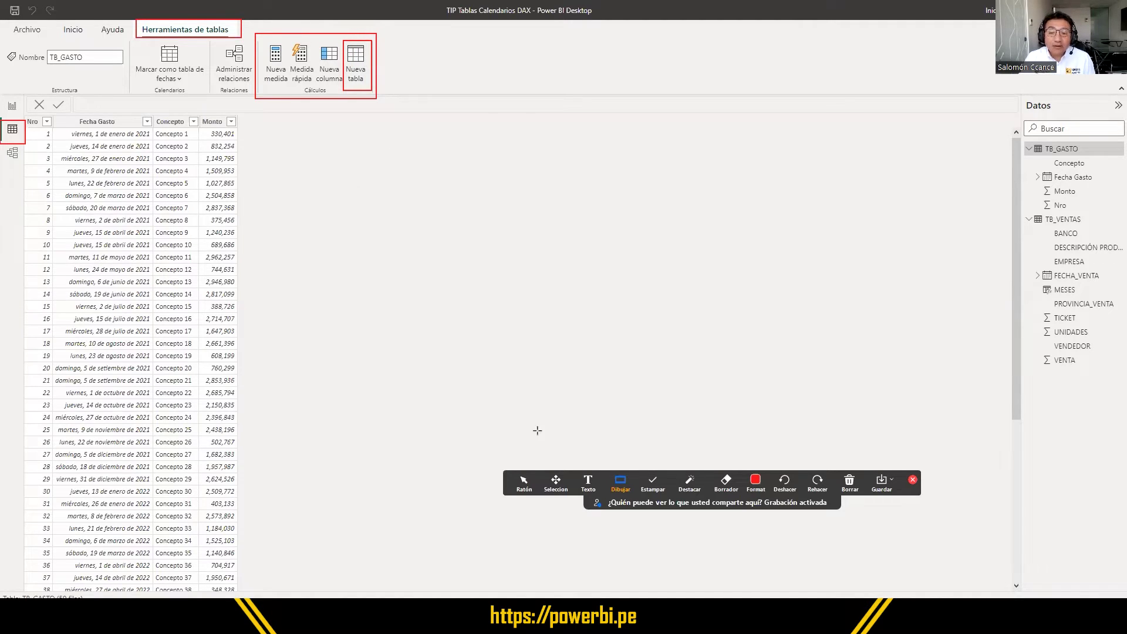
pyautogui.click(523, 482)
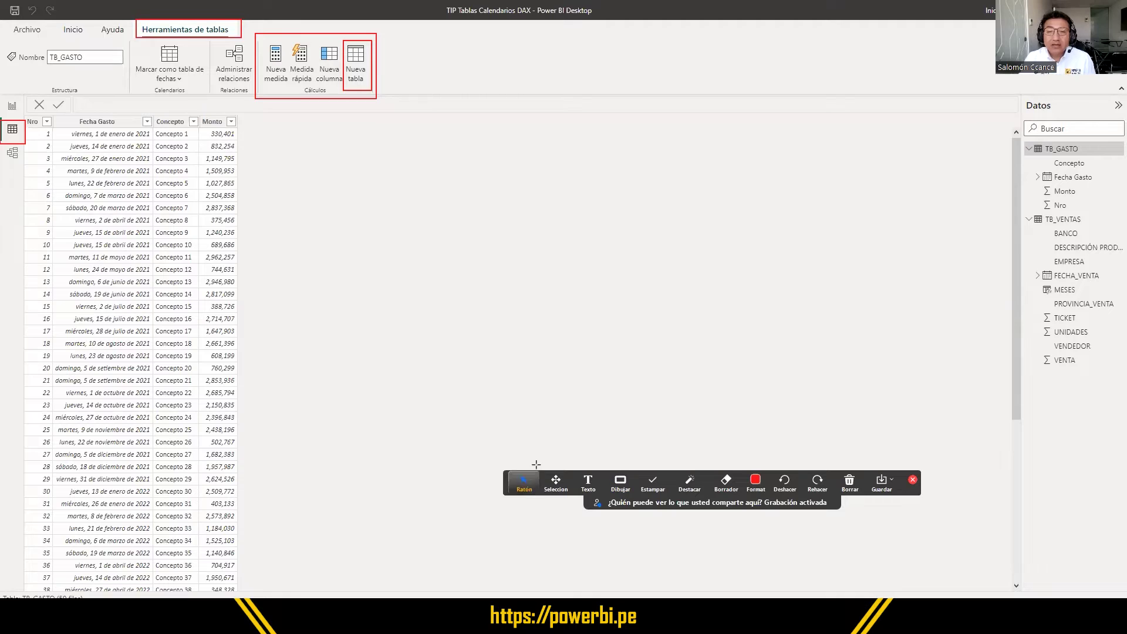
# Create a new calculated table named DAX CALENDARIO ACTUAL, and clear all red annotations.
pyautogui.click(357, 66)
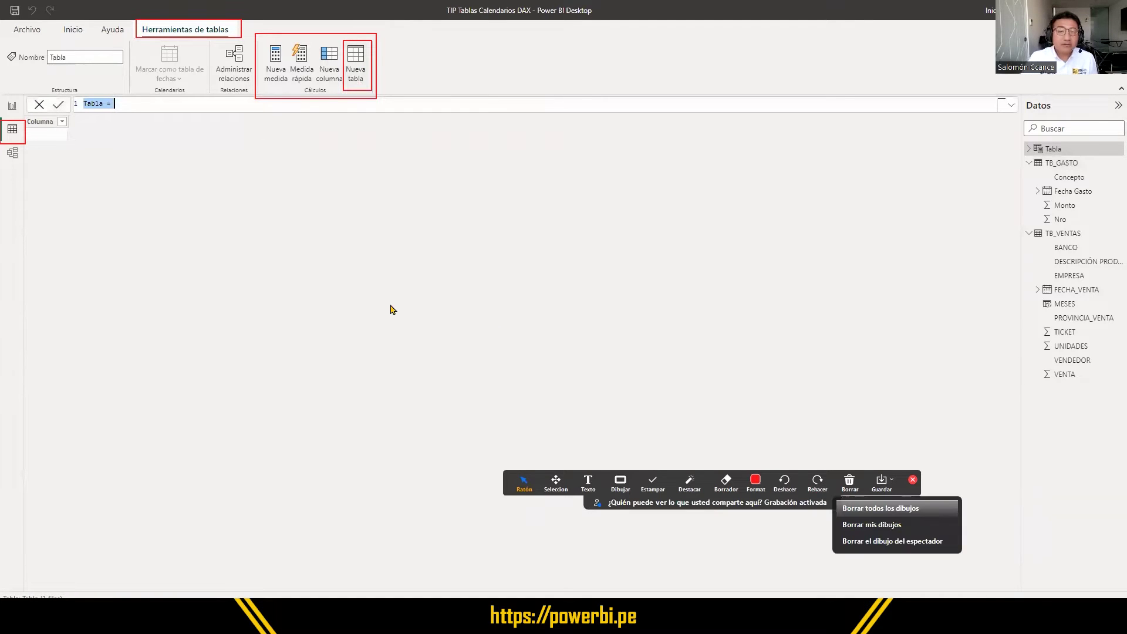
pyautogui.press('super+plus')
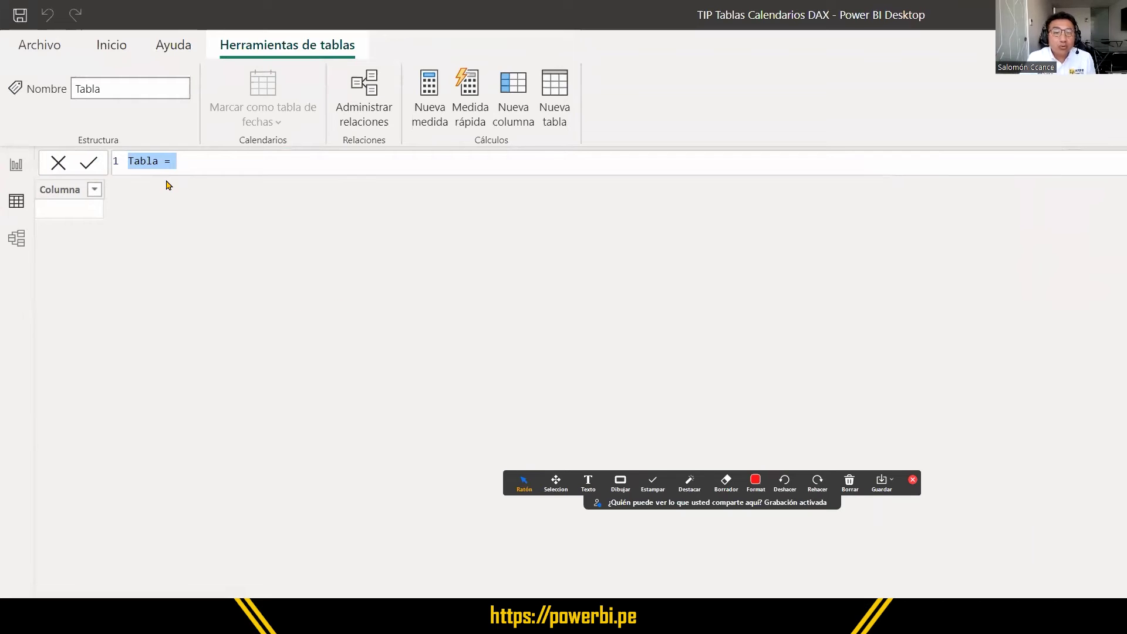
pyautogui.doubleClick(150, 161)
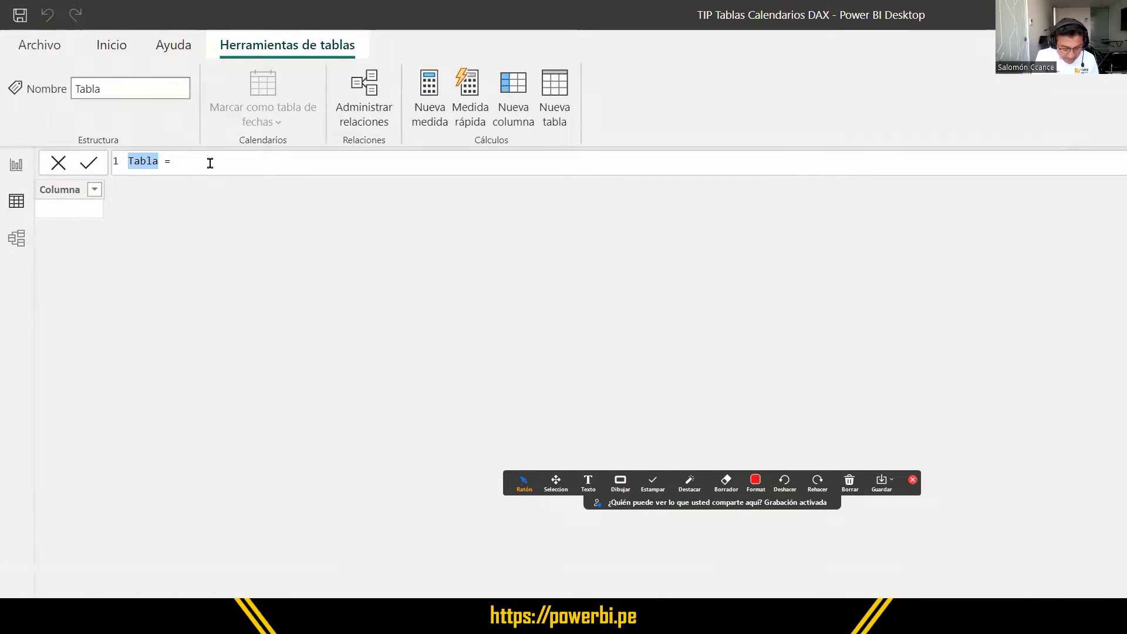
pyautogui.press('capslock')
pyautogui.write('DAX')
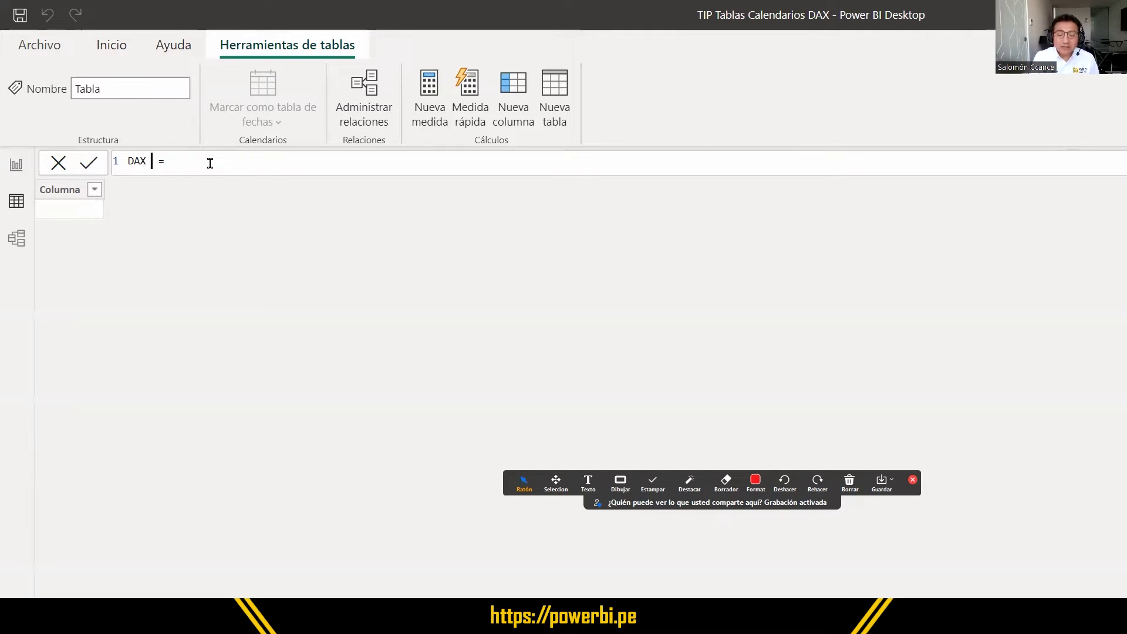
pyautogui.write('CAL')
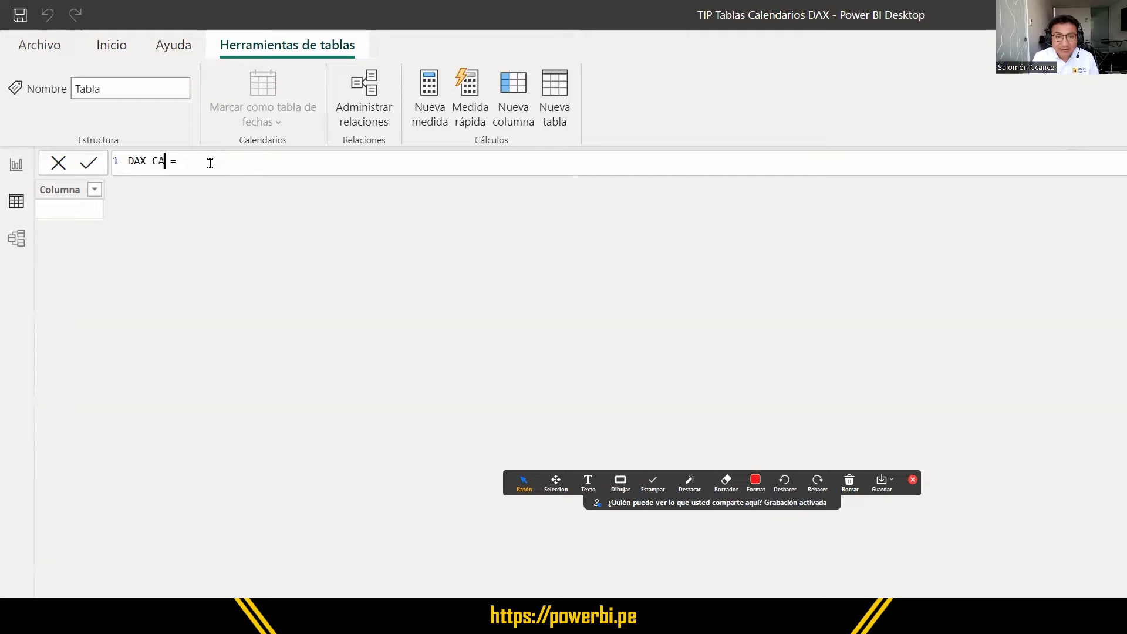
pyautogui.write('ENDAR')
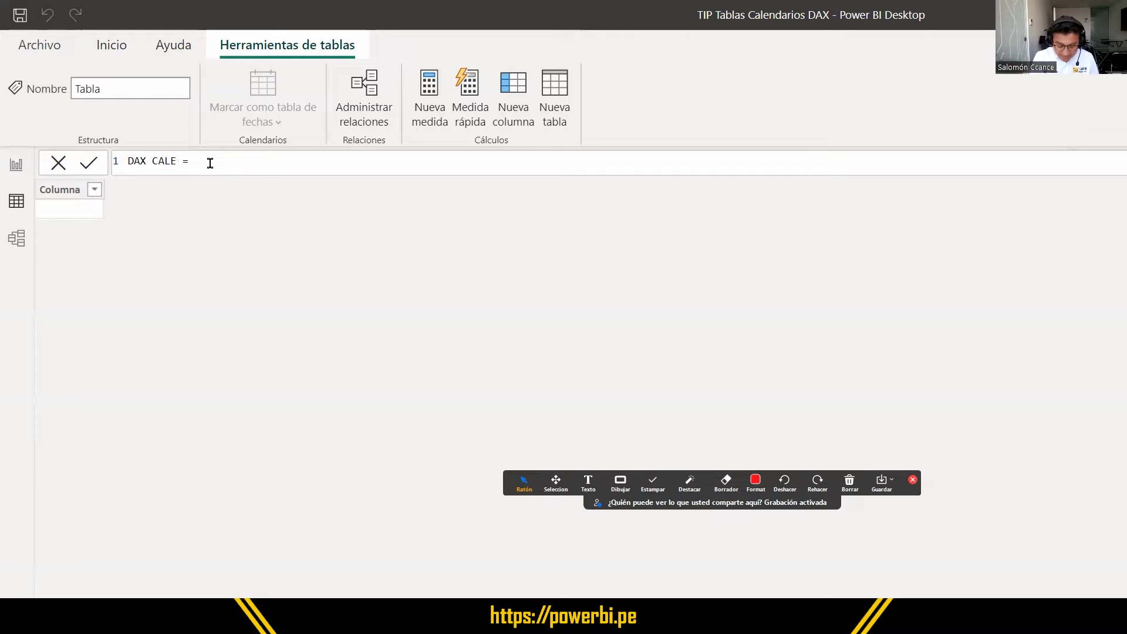
pyautogui.write('IO ACTUAL')
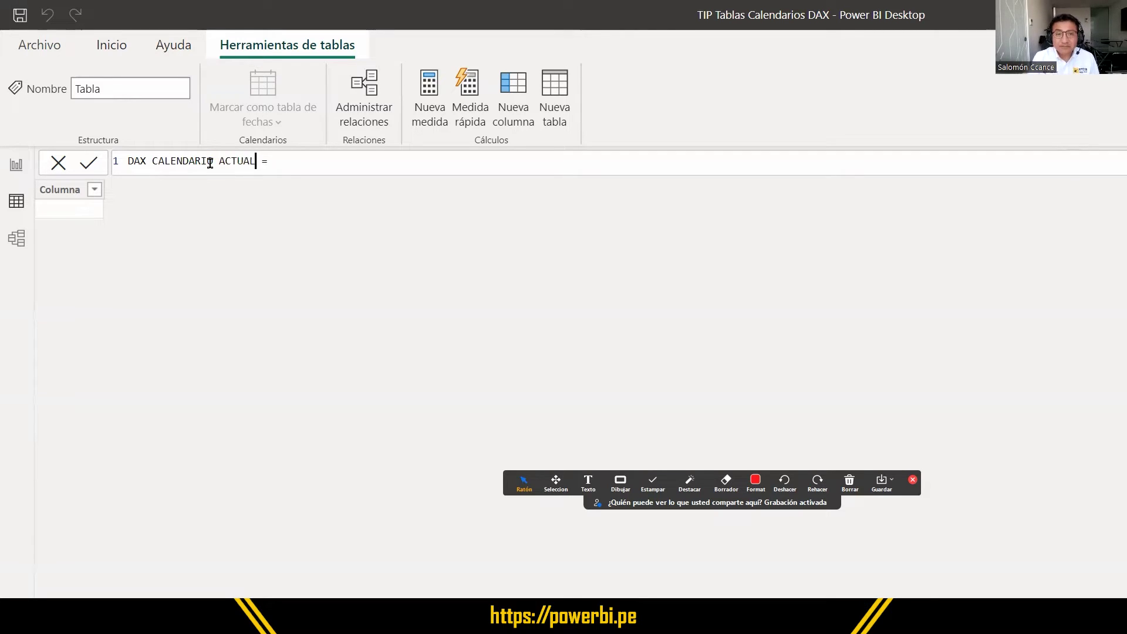
pyautogui.moveTo(255, 161); pyautogui.dragTo(120, 159)
pyautogui.click(296, 161)
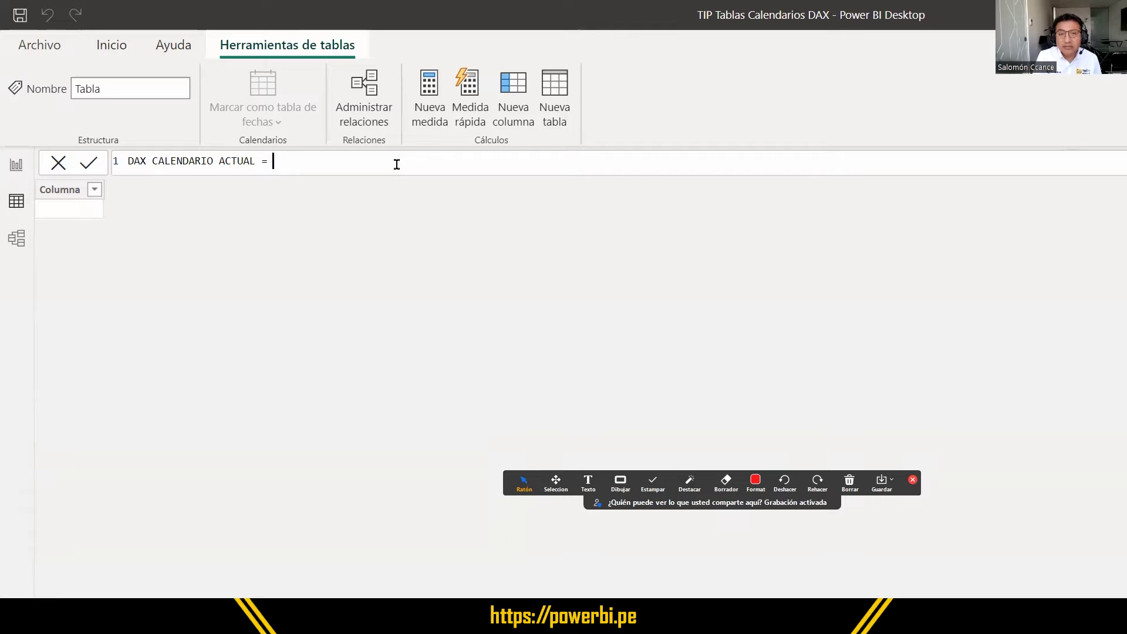
# Begin the DAX CALENDARIO ACTUAL table's expression with the CALENDAR function.
pyautogui.write('CALE')
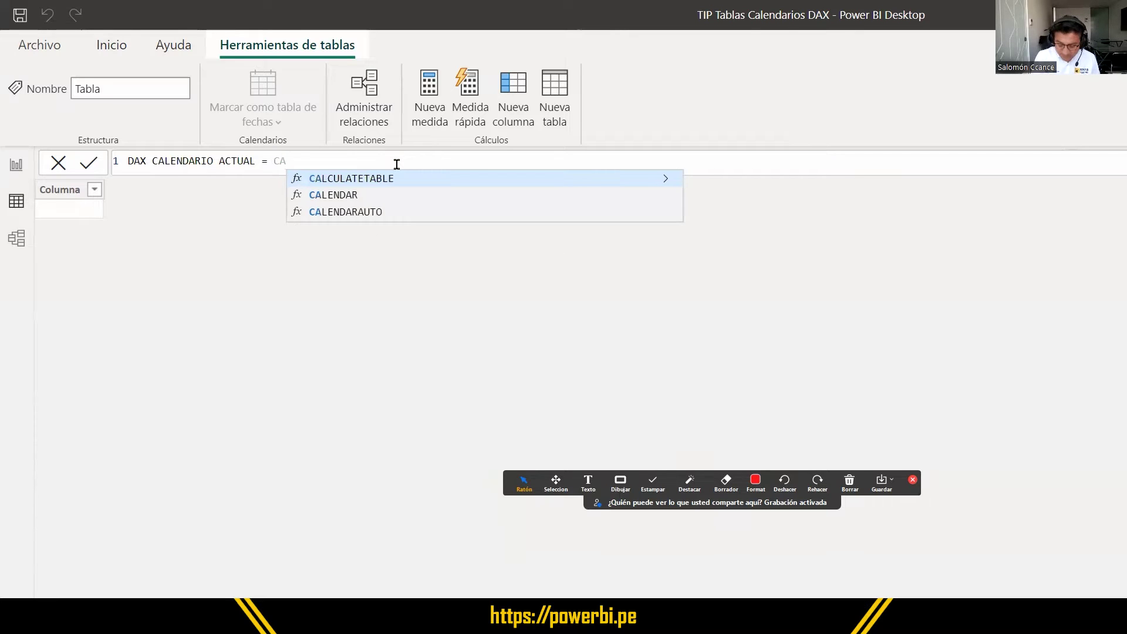
pyautogui.write('N')
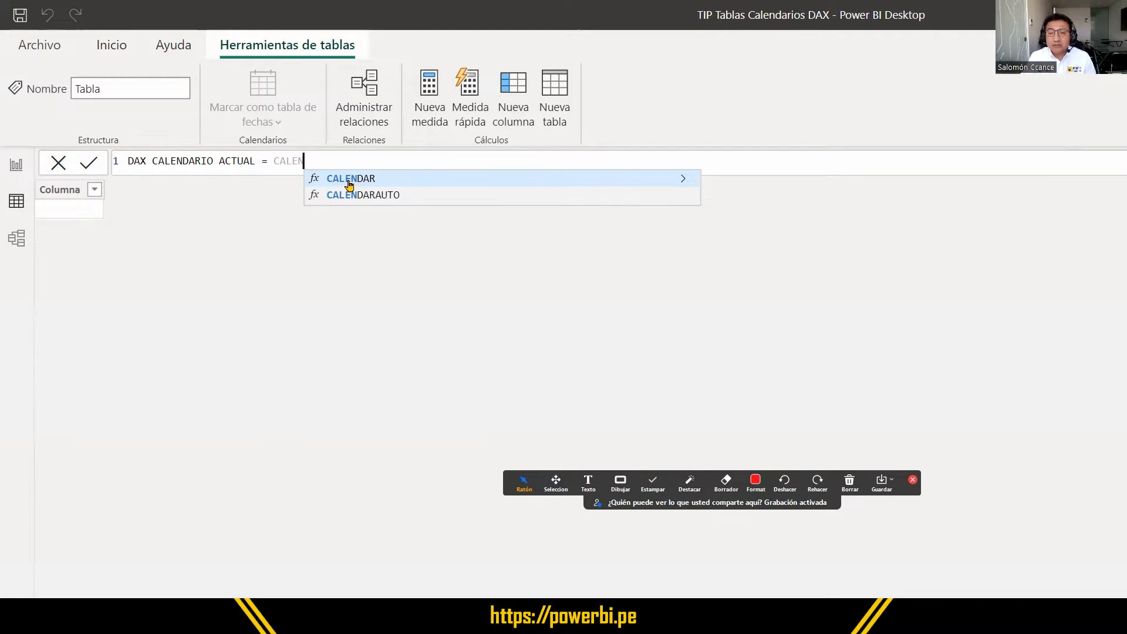
pyautogui.click(386, 180)
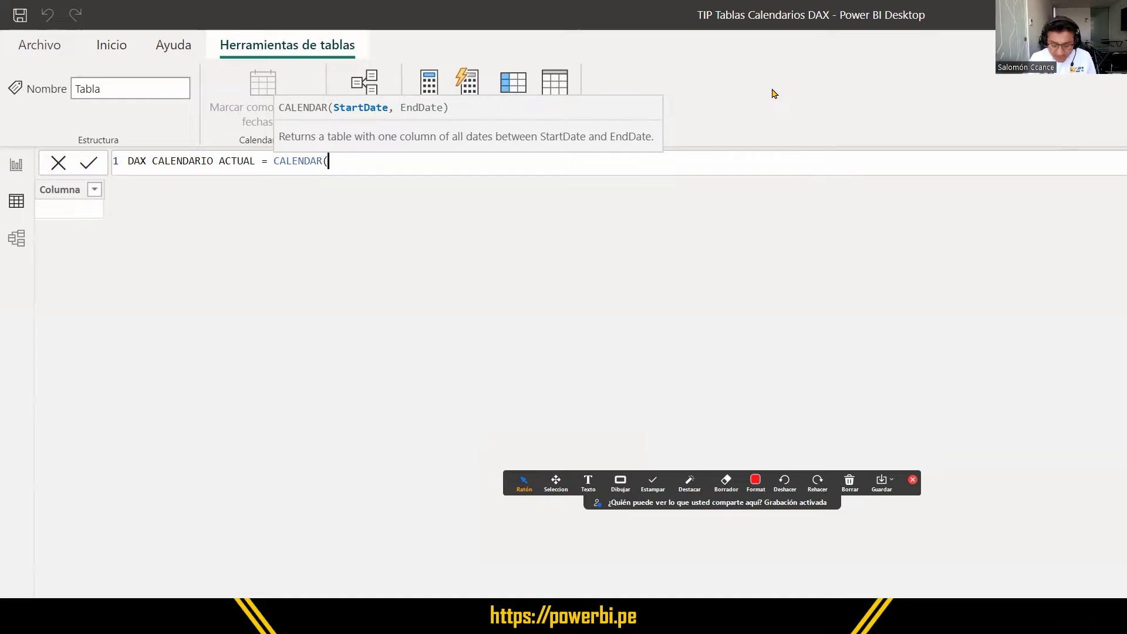
pyautogui.write('1/1')
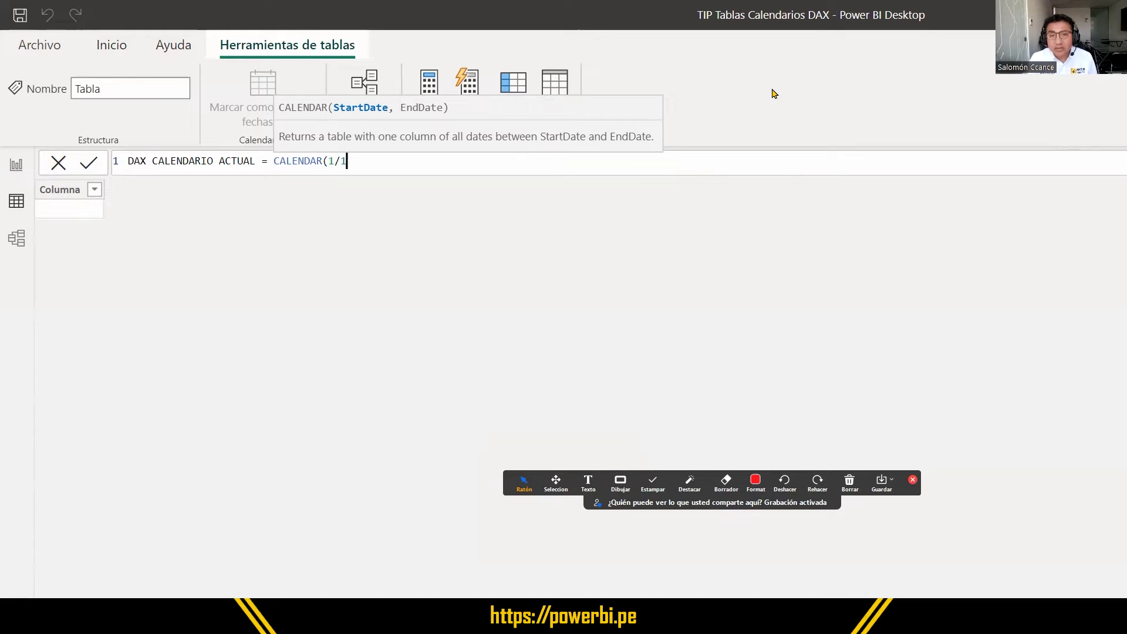
pyautogui.write('/2023')
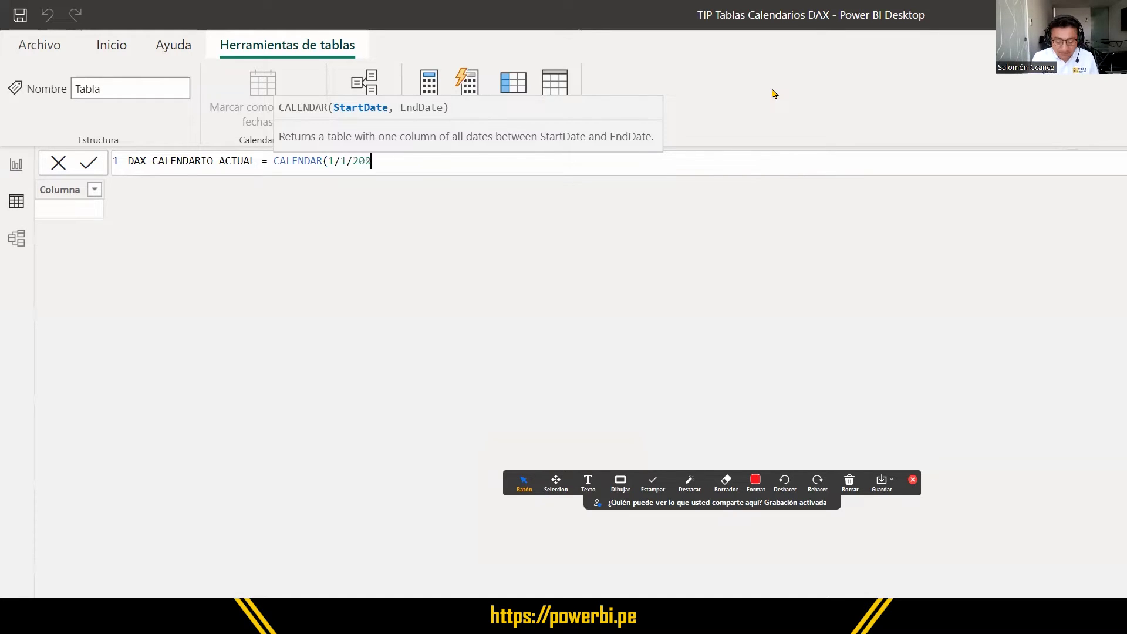
pyautogui.hotkey('shift', 'Left')
pyautogui.hotkey('shift', 'Left')
pyautogui.hotkey('shift', 'Left')
pyautogui.hotkey('shift', 'Left')
pyautogui.hotkey('shift', 'Left')
pyautogui.hotkey('shift', 'Left')
pyautogui.hotkey('shift', 'Left')
pyautogui.hotkey('shift', 'Left')
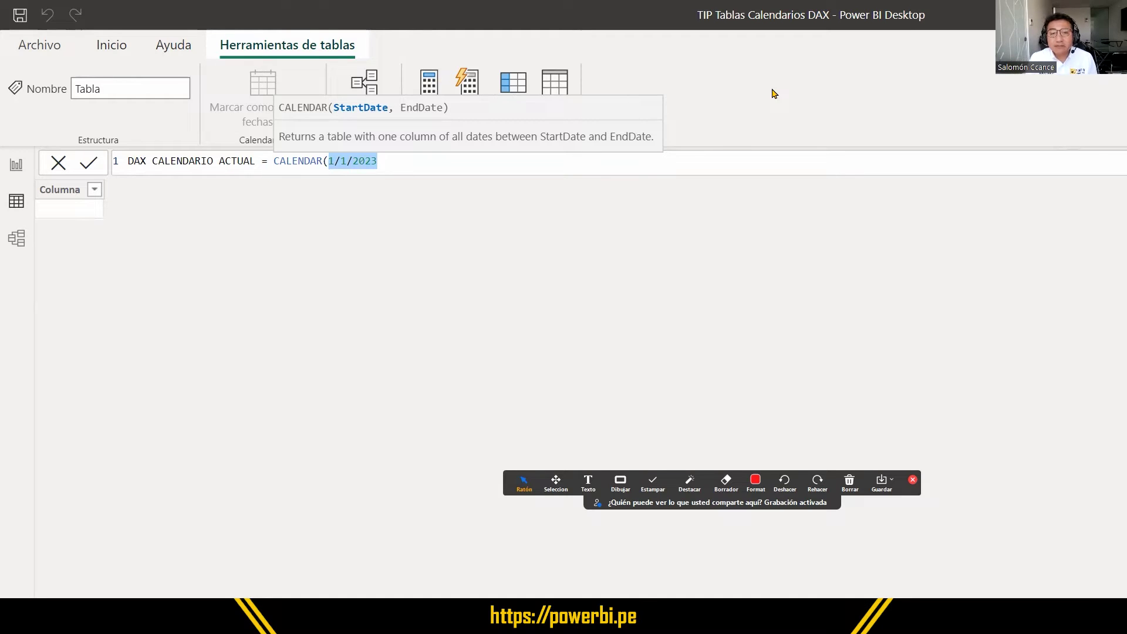
pyautogui.press('BackSpace')
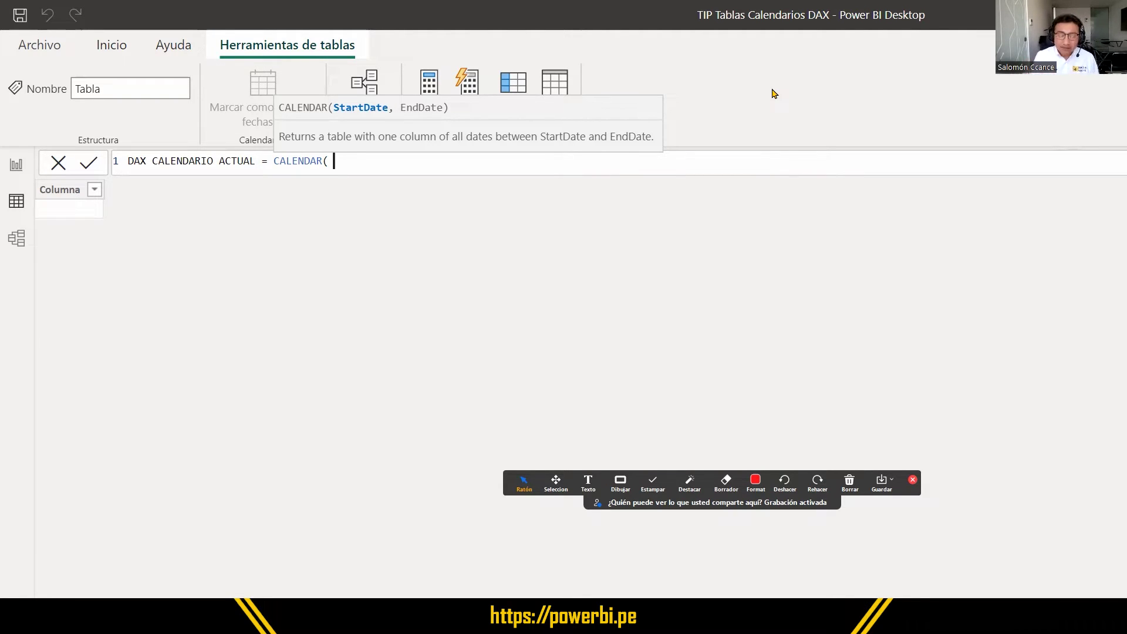
# Enter DATE(2023,1,1) as the start date of the CALENDAR function, followed by the argument separator.
pyautogui.write('DATE(')
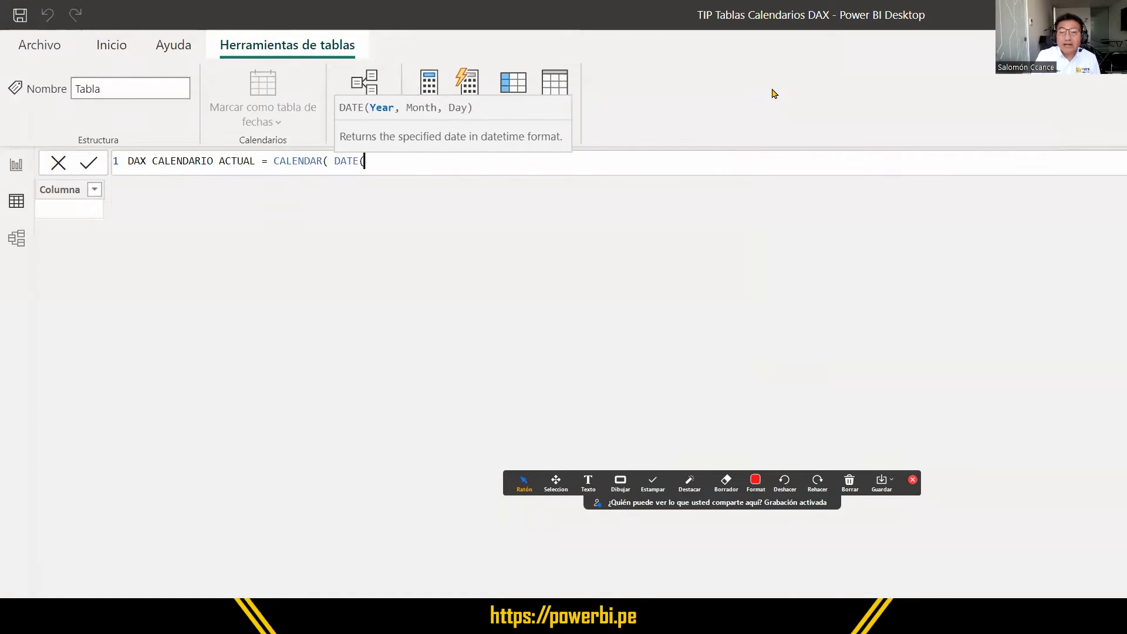
pyautogui.write('2023,1,1)')
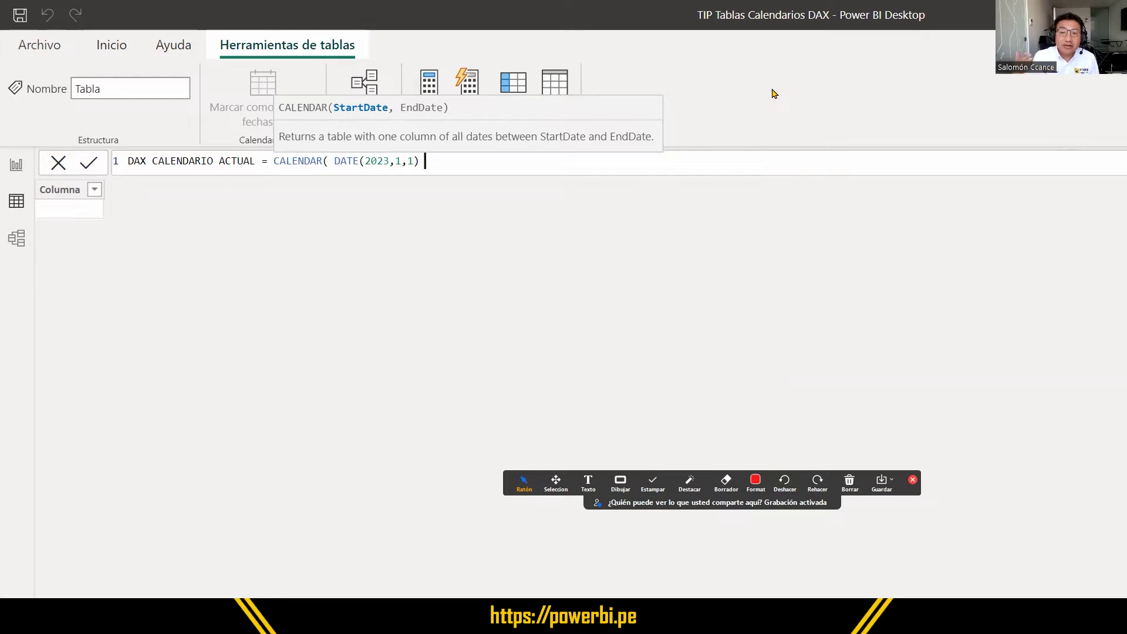
pyautogui.write(', ')
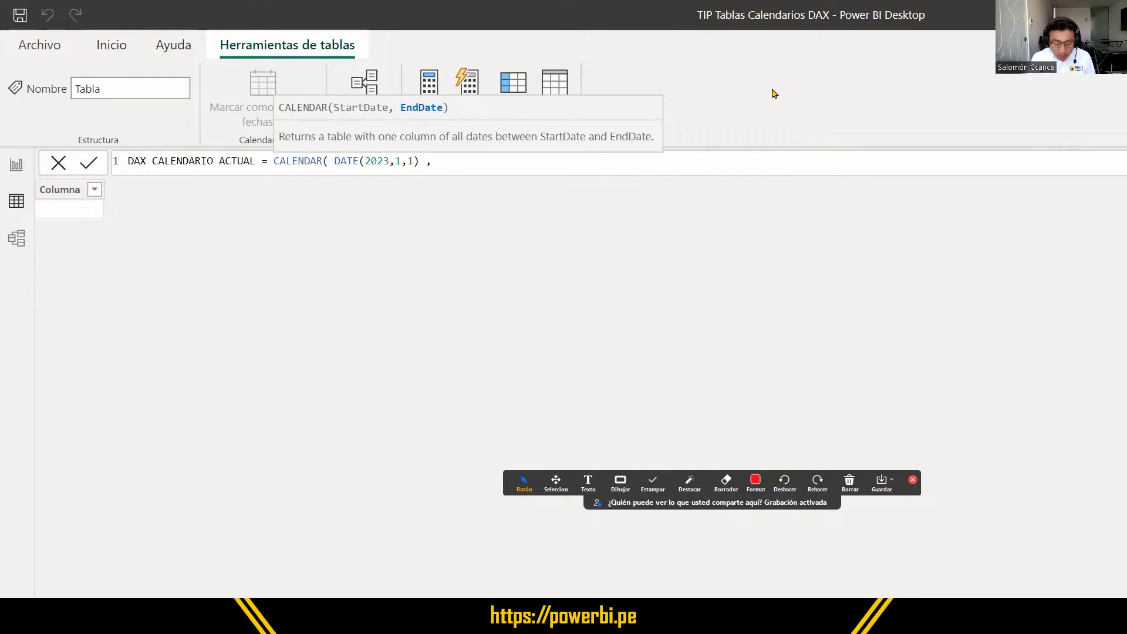
# Enter TODAY() as the CALENDAR function's end date, close the expression and create the DAX CALENDARIO ACTUAL table.
pyautogui.write('TODAY')
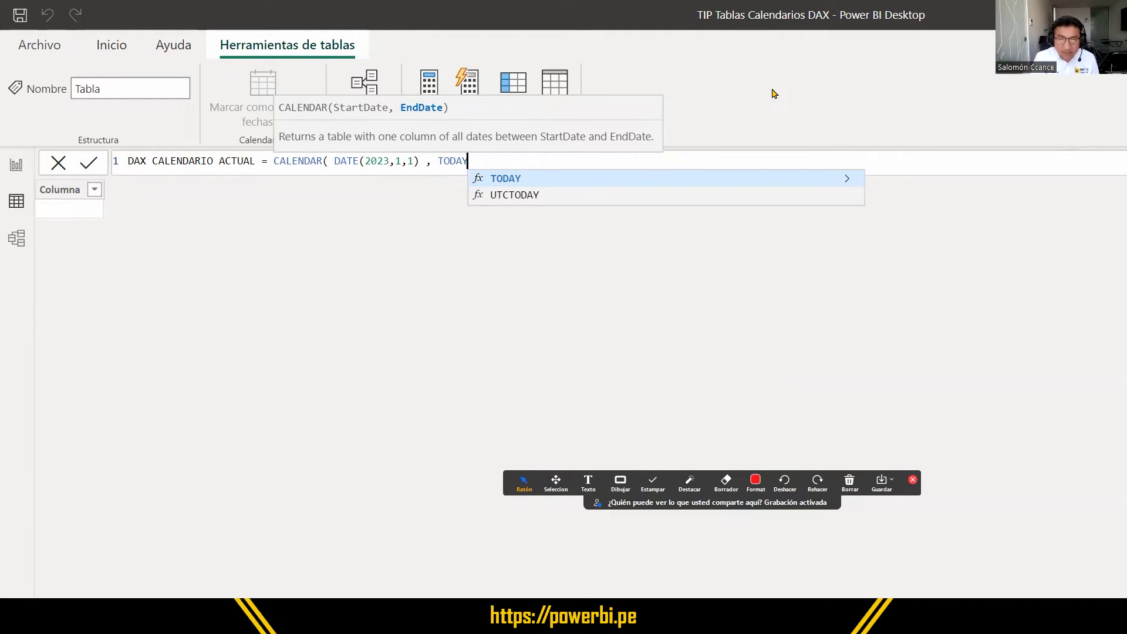
pyautogui.write('()')
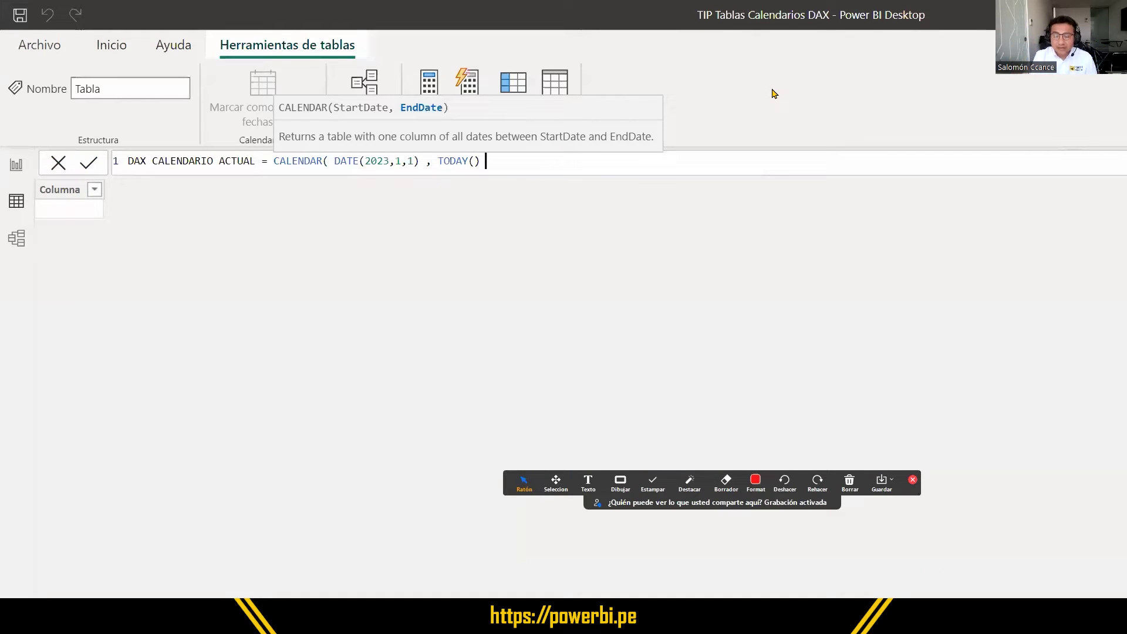
pyautogui.write(' )')
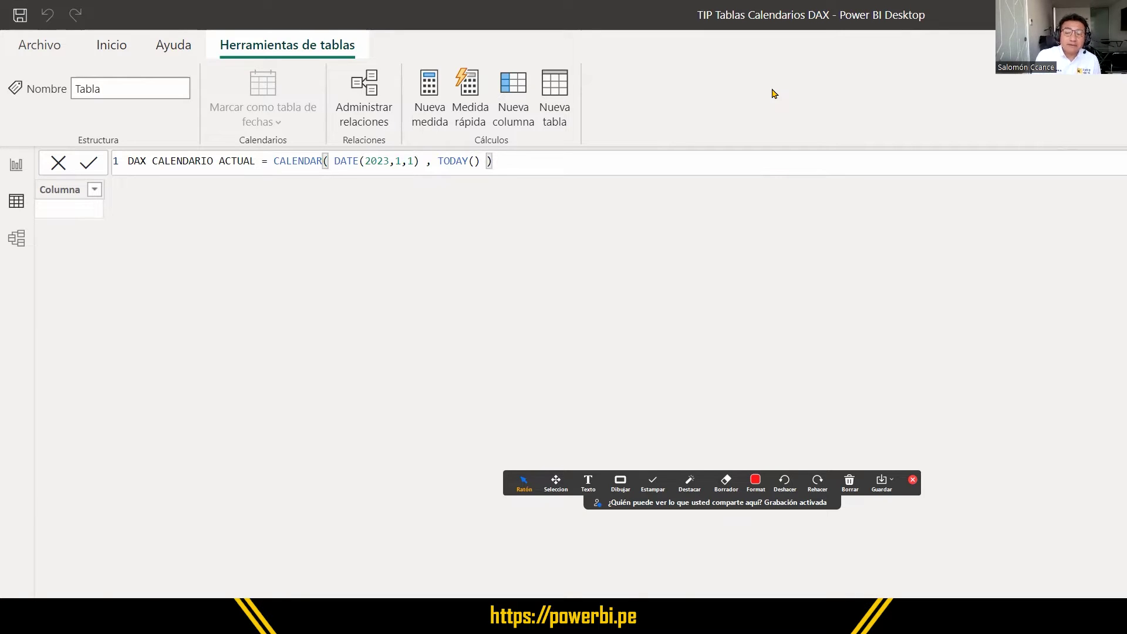
pyautogui.press('Return')
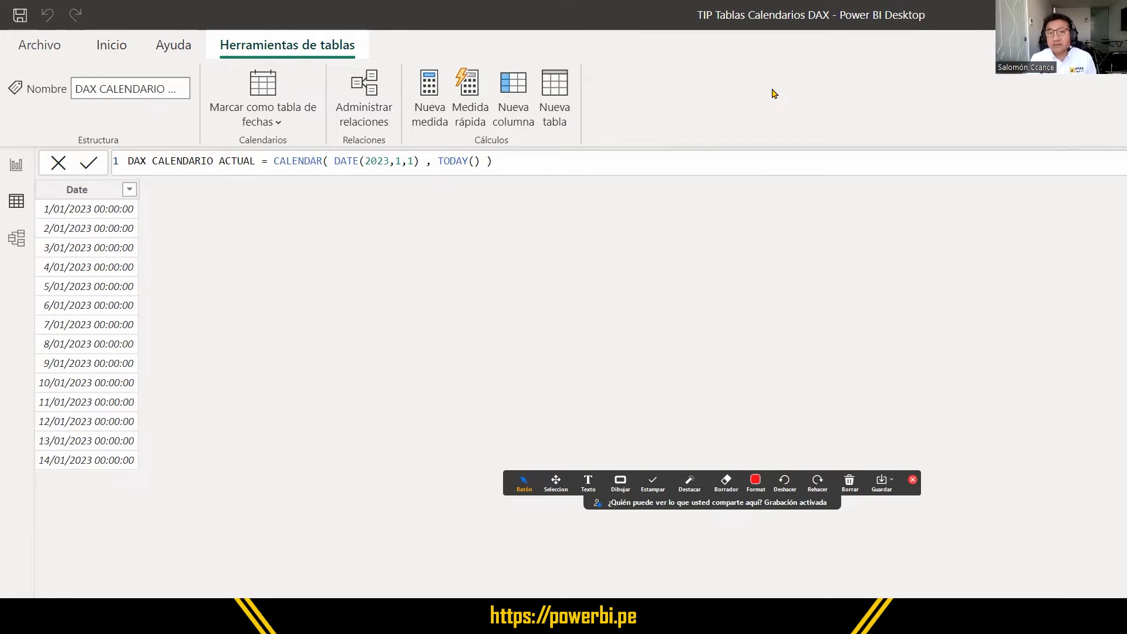
# Examine the FECHA_VENTA column in TB_VENTAS and the Fecha Gasto column in TB_GASTO, plus the DAX CALENDARIO ACTUAL expression.
pyautogui.hotkey('ctrl', 'a')
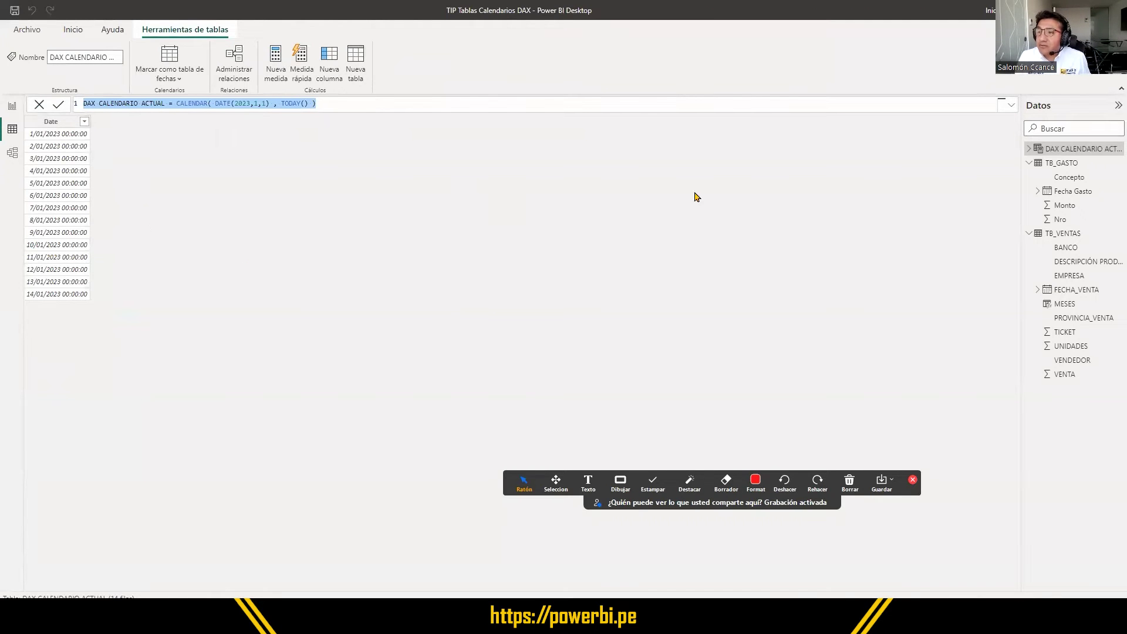
pyautogui.click(1058, 166)
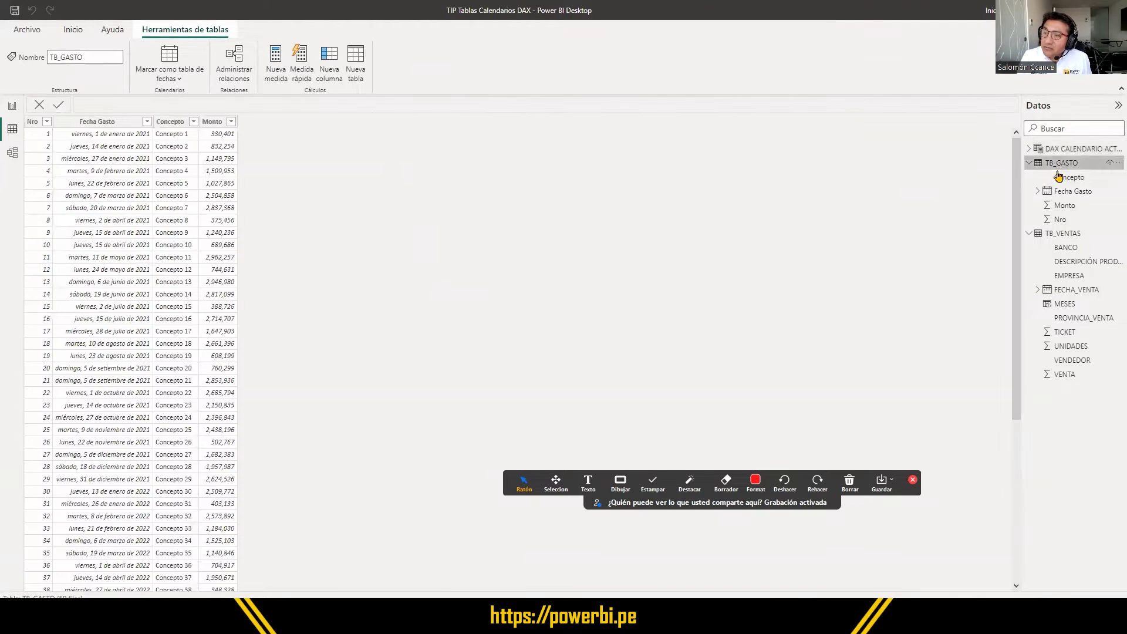
pyautogui.click(1068, 232)
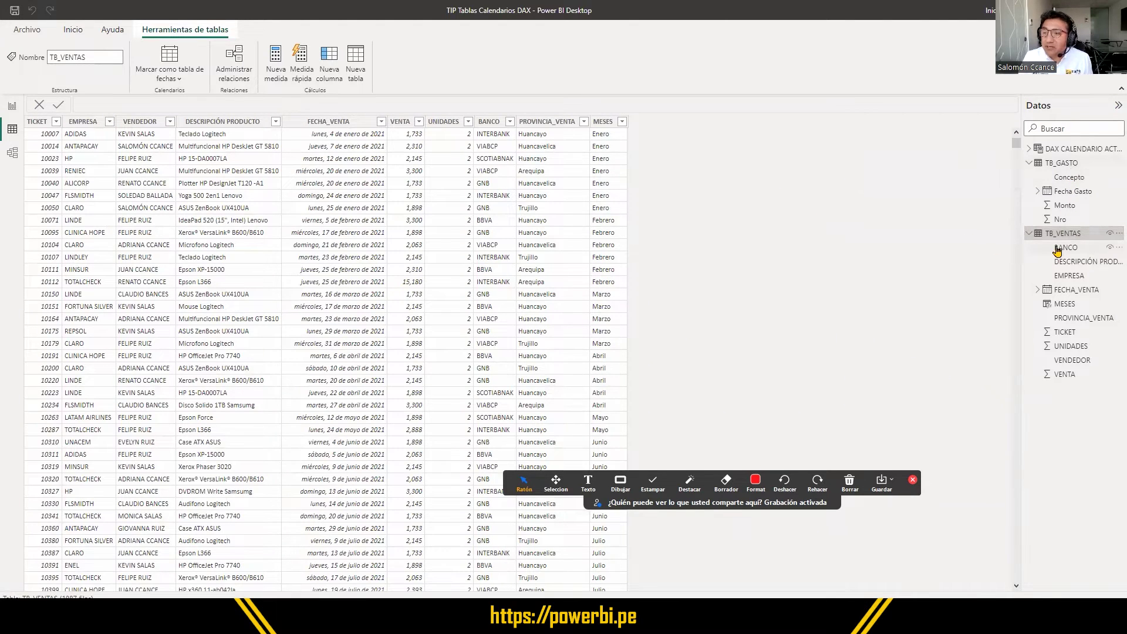
pyautogui.click(341, 125)
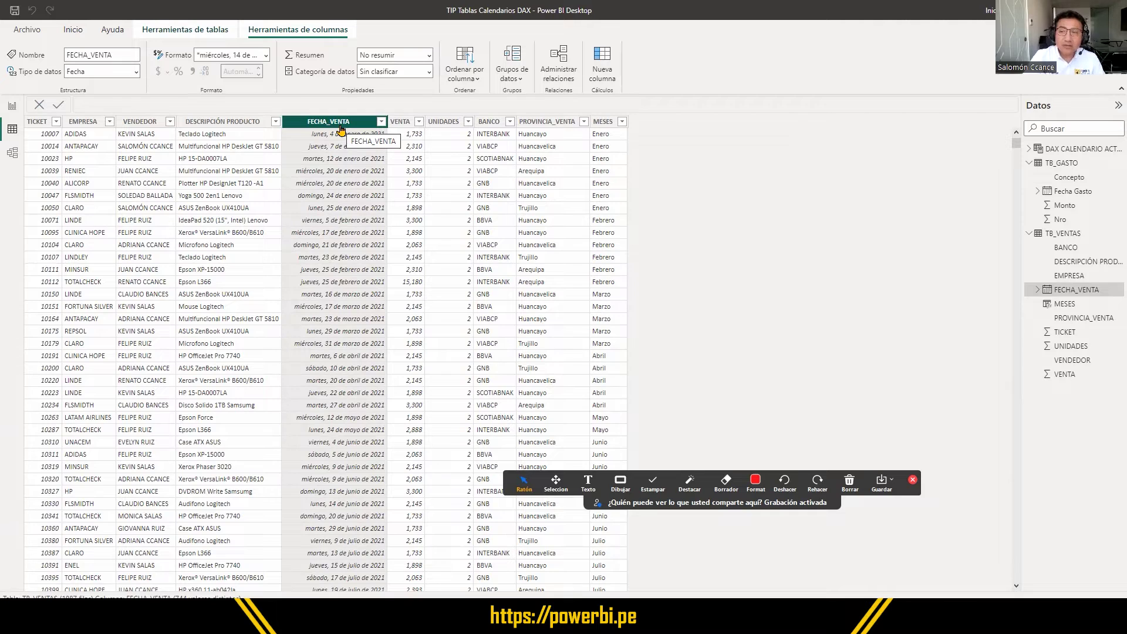
pyautogui.click(1064, 166)
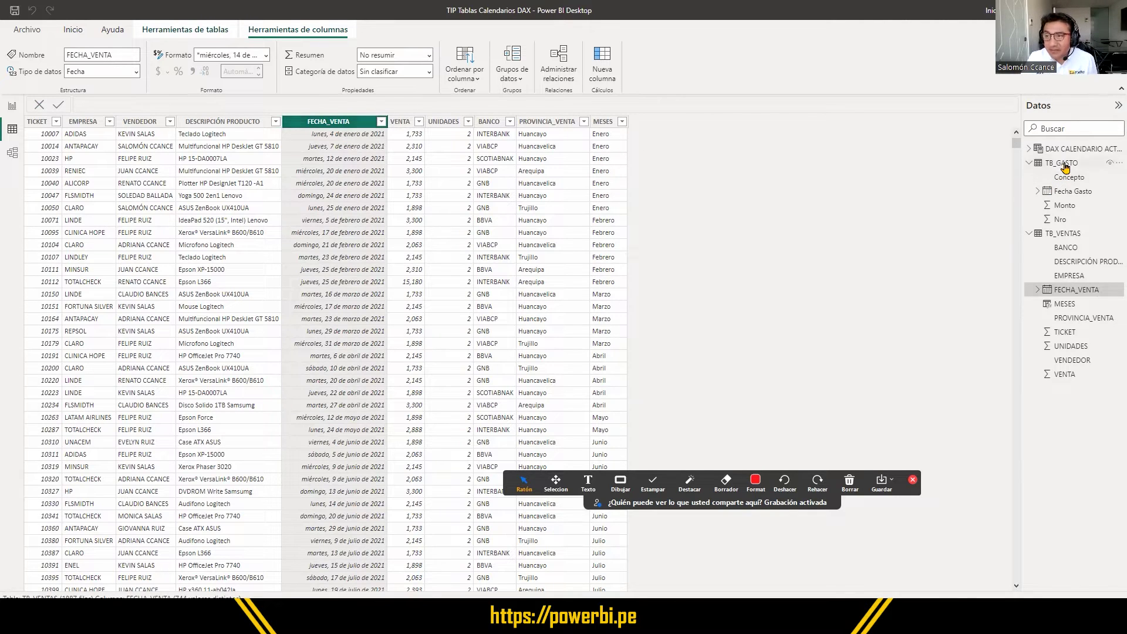
pyautogui.click(113, 125)
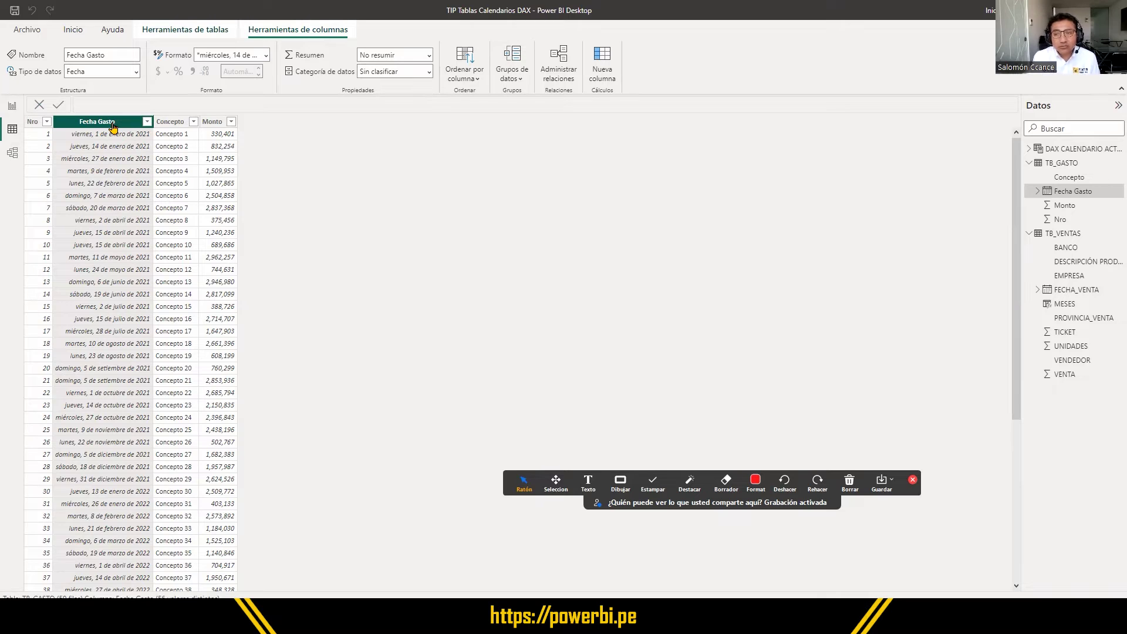
pyautogui.click(1056, 150)
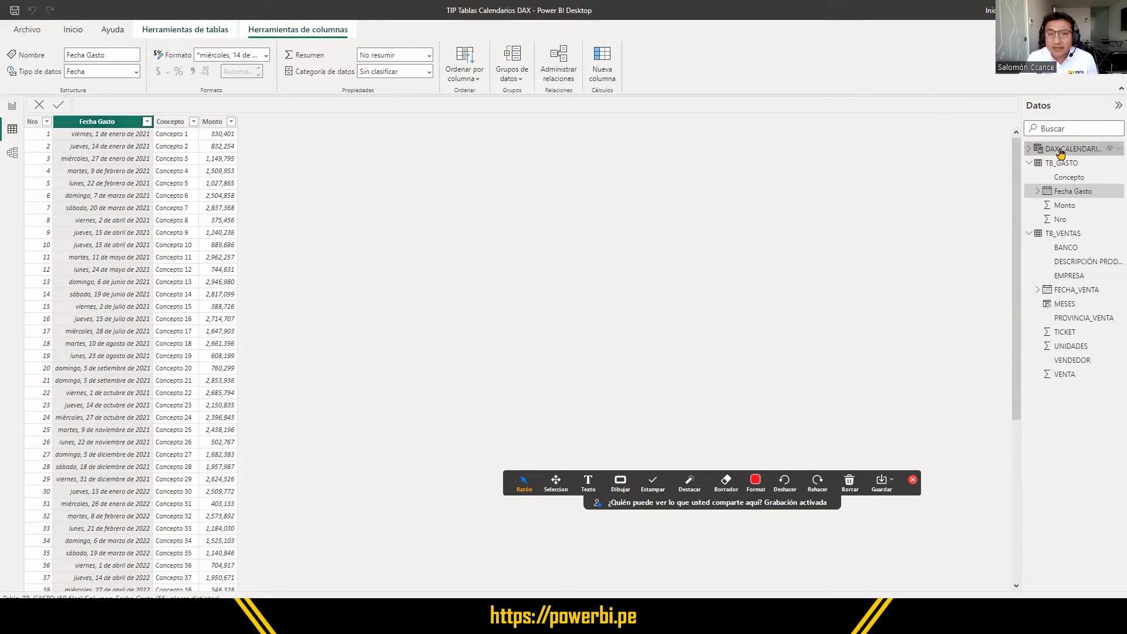
pyautogui.moveTo(316, 104); pyautogui.dragTo(177, 103)
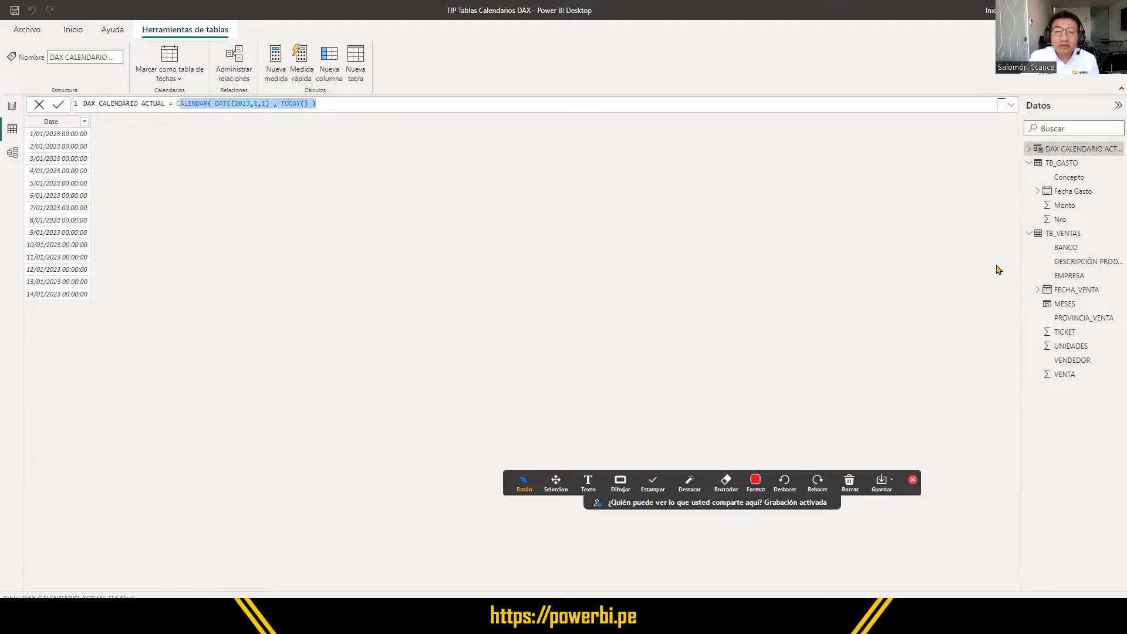
# Show the TB_VENTAS data, box the Nueva tabla command and the repeated 20 January 2021 dates in red, and clear the annotations.
pyautogui.click(1061, 234)
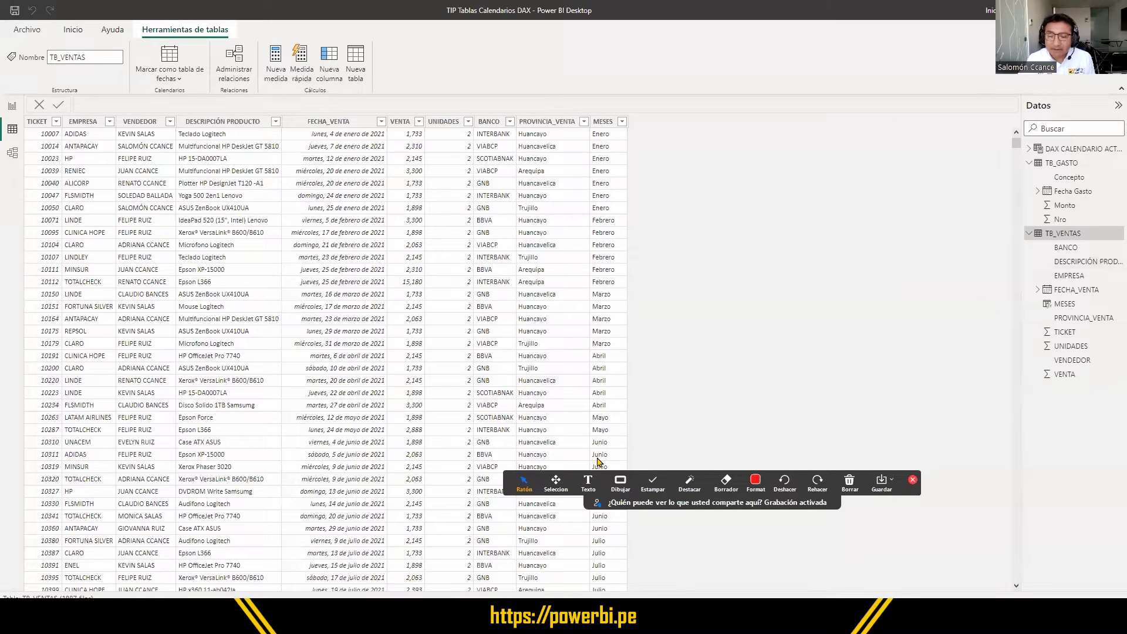
pyautogui.moveTo(338, 37); pyautogui.dragTo(378, 95)
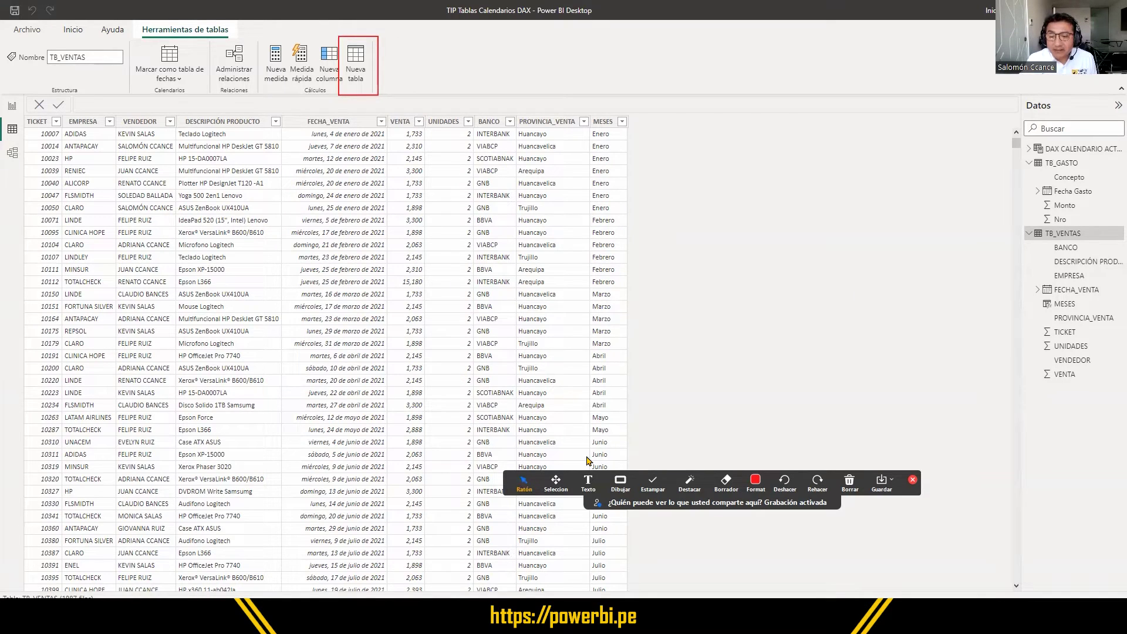
pyautogui.click(620, 483)
pyautogui.moveTo(288, 165)
pyautogui.mouseDown()
pyautogui.moveTo(311, 187)
pyautogui.moveTo(396, 191)
pyautogui.mouseUp()
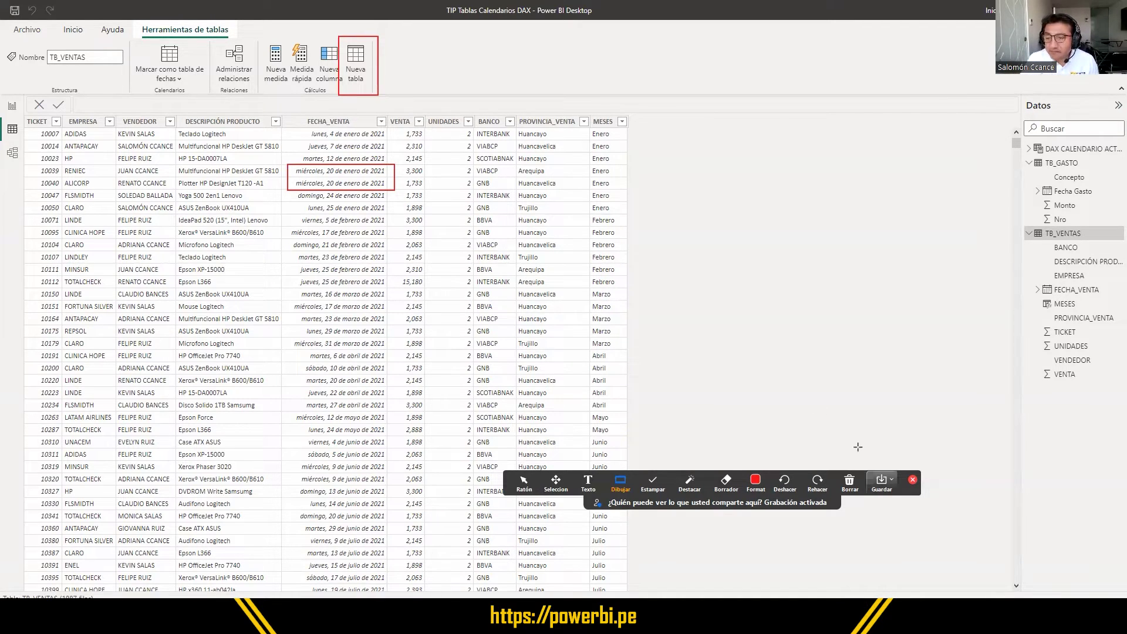
pyautogui.click(850, 483)
pyautogui.click(881, 508)
# Create a new calculated table named DAX FECHA VENTAS.
pyautogui.click(524, 482)
pyautogui.click(355, 63)
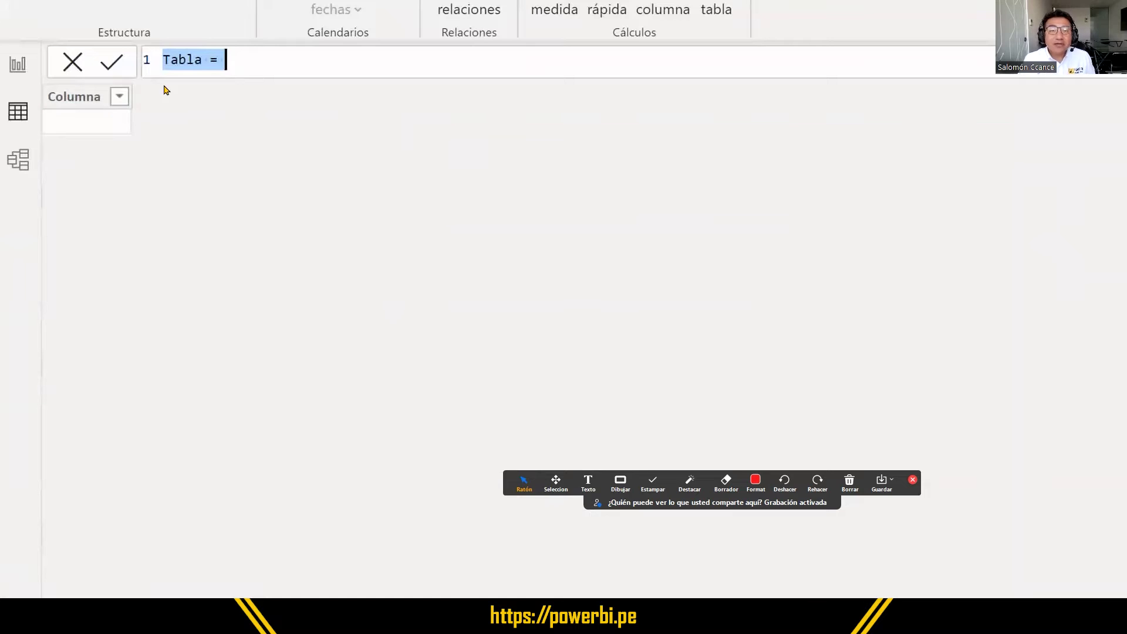
pyautogui.click(170, 61)
pyautogui.doubleClick(172, 63)
pyautogui.write('DAX')
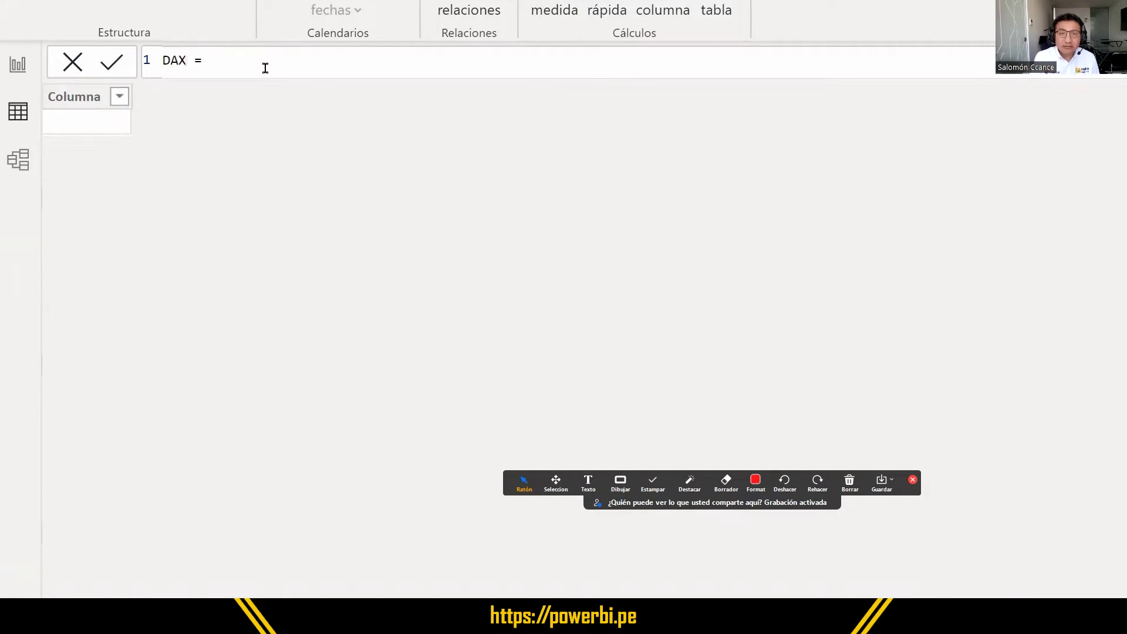
pyautogui.write(' FECHA VENT')
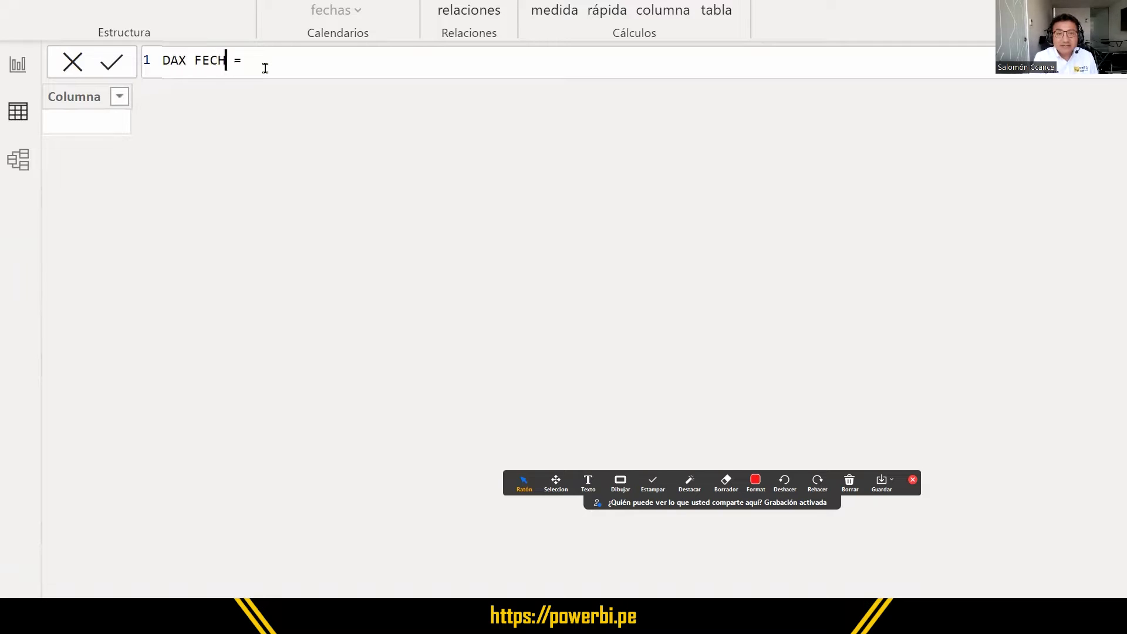
pyautogui.write('AS')
# Begin the DAX FECHA VENTAS expression with CALENDAR, using MIN(TB_VENTAS[FECHA_VENTA]) as the start date, followed by the argument separator.
pyautogui.press('Right')
pyautogui.press('Right')
pyautogui.write('CALEN')
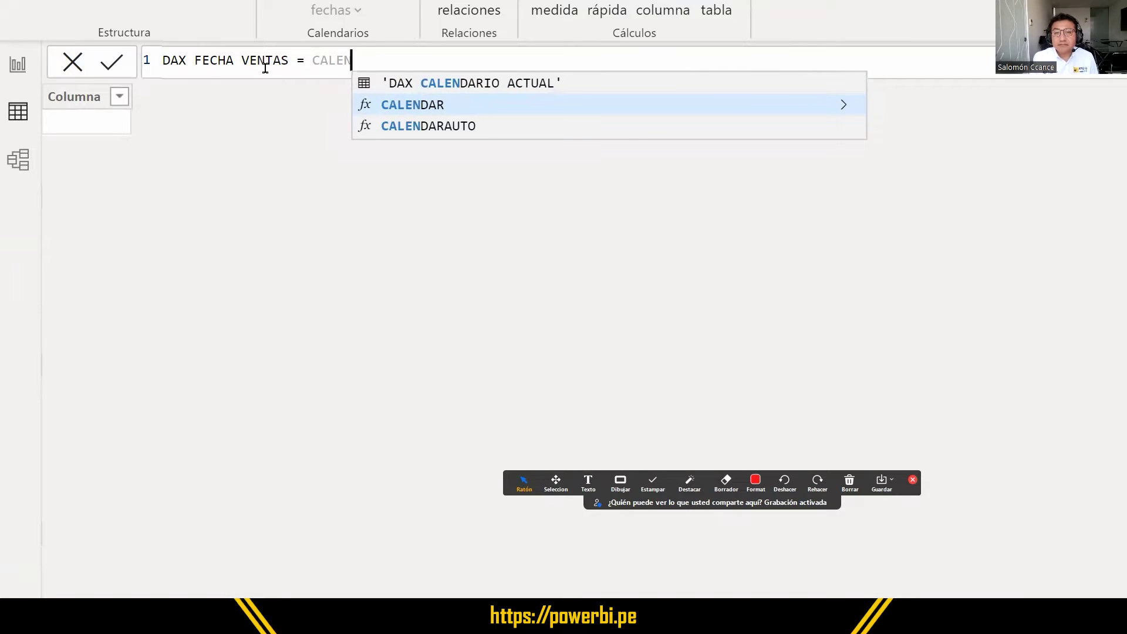
pyautogui.press('Tab')
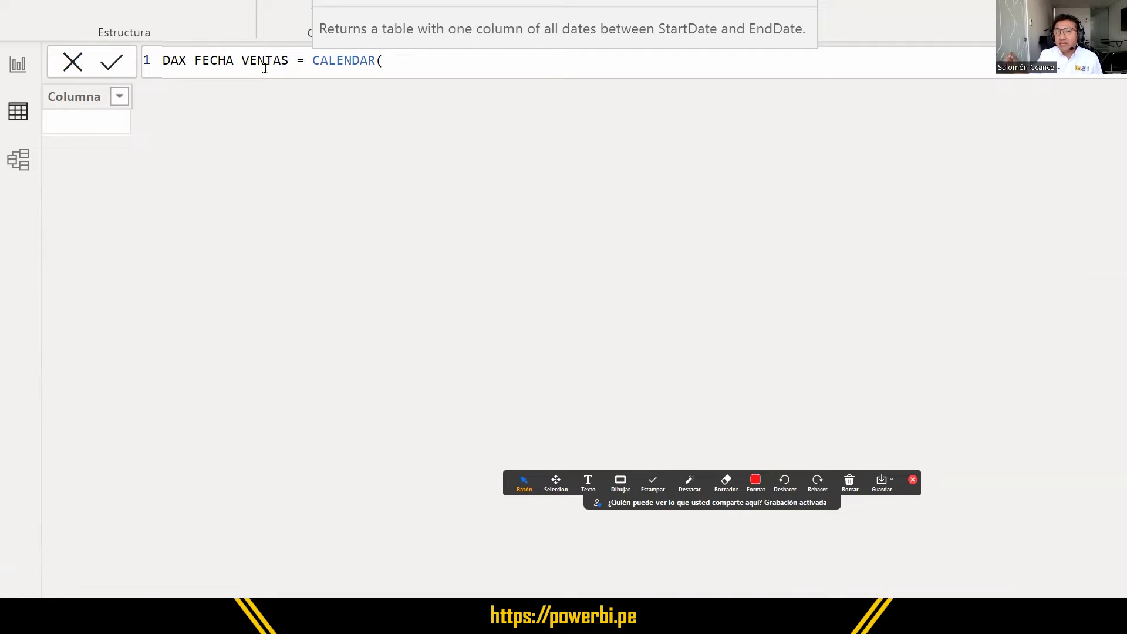
pyautogui.write('MIN(')
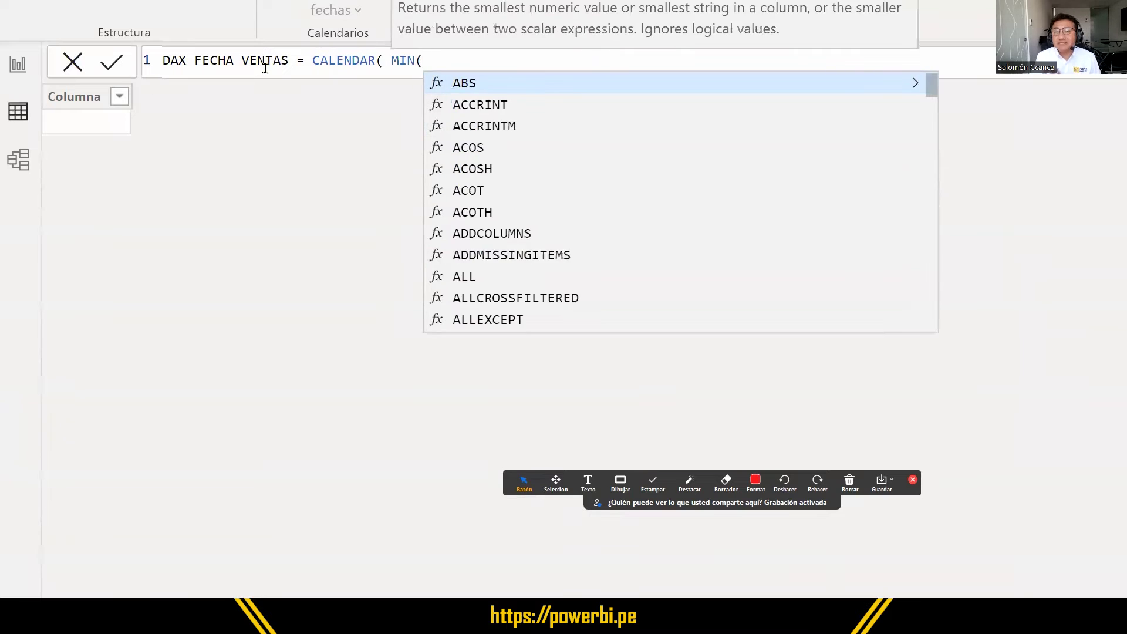
pyautogui.write('FECHA')
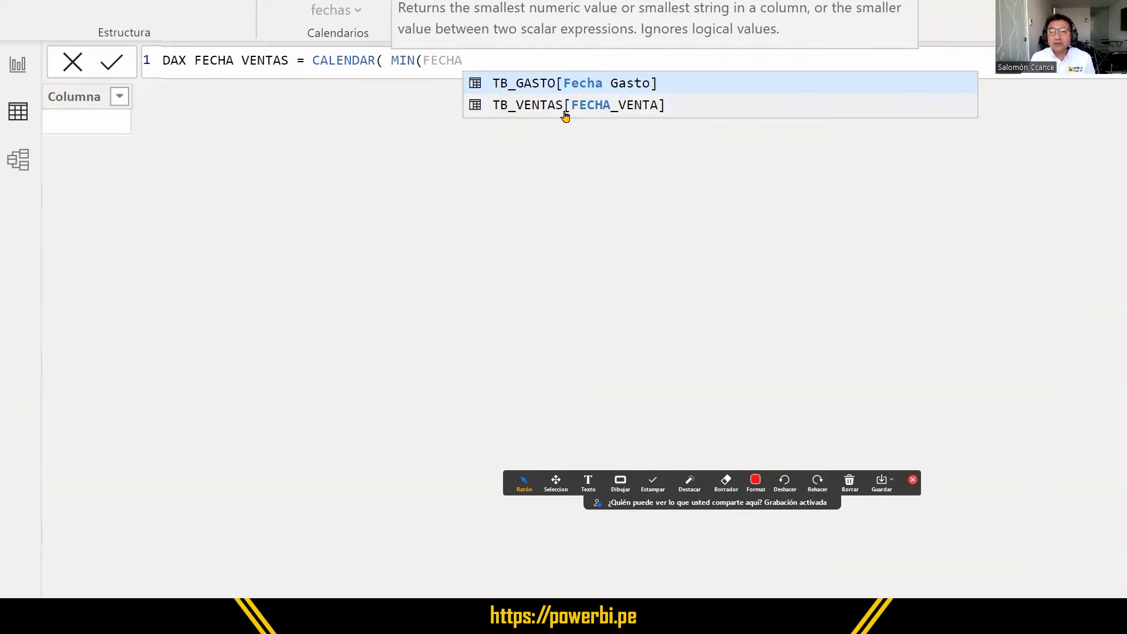
pyautogui.press('Down')
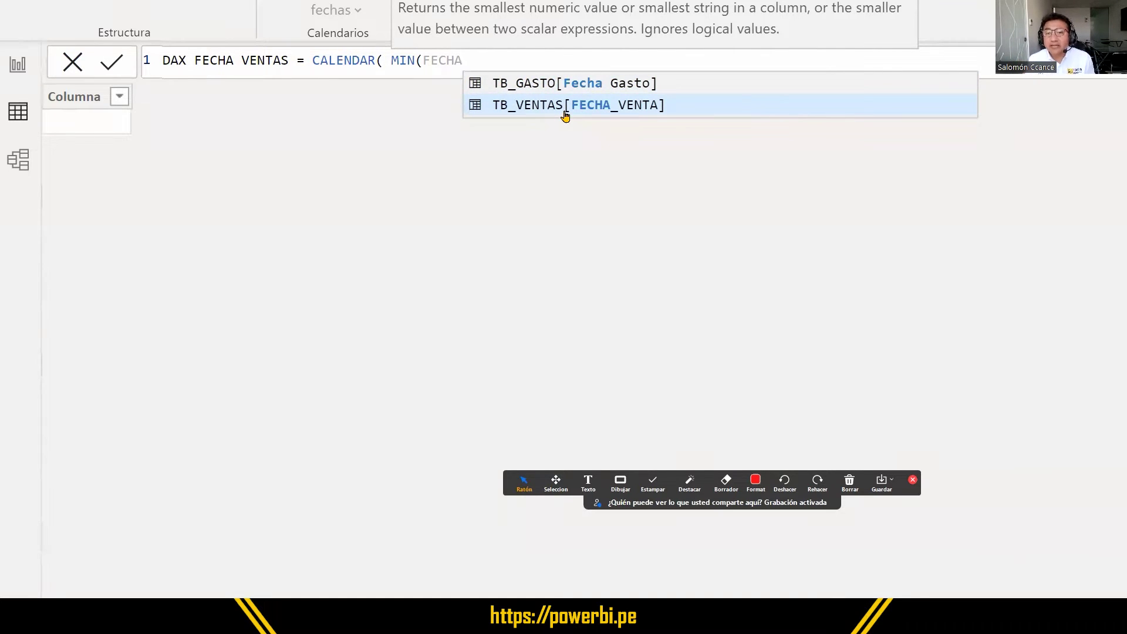
pyautogui.click(565, 104)
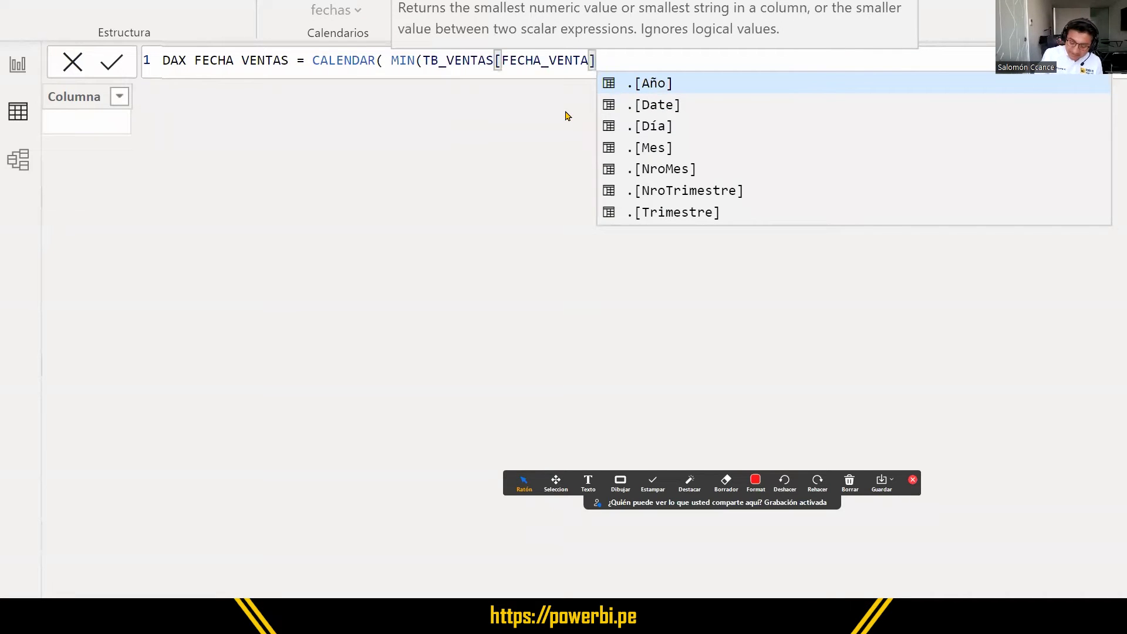
pyautogui.write(')')
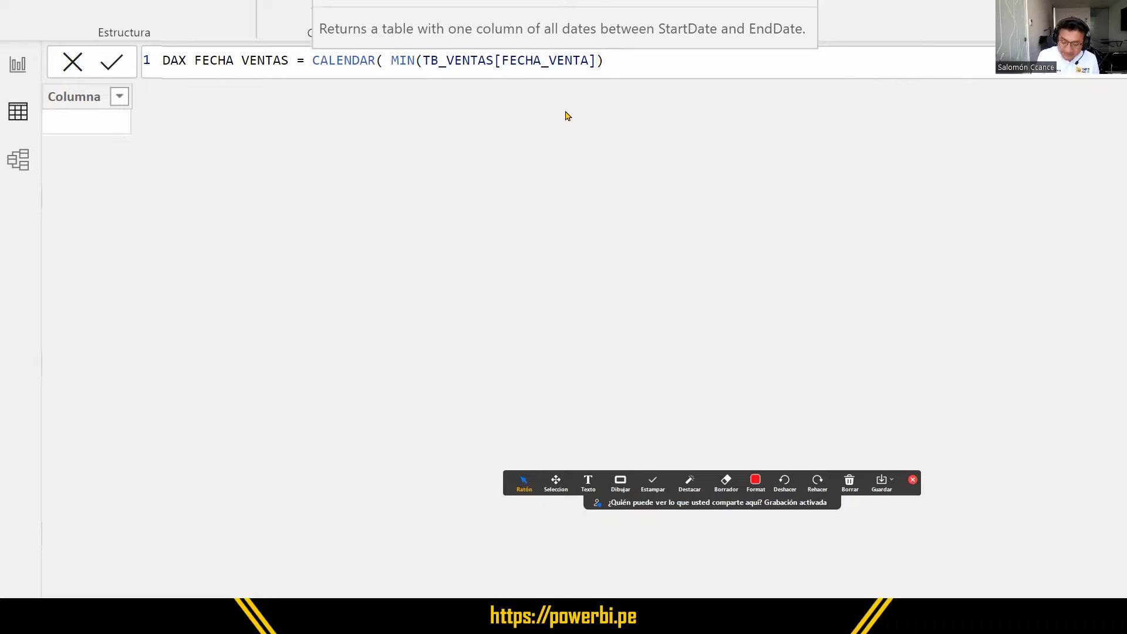
pyautogui.write(', ')
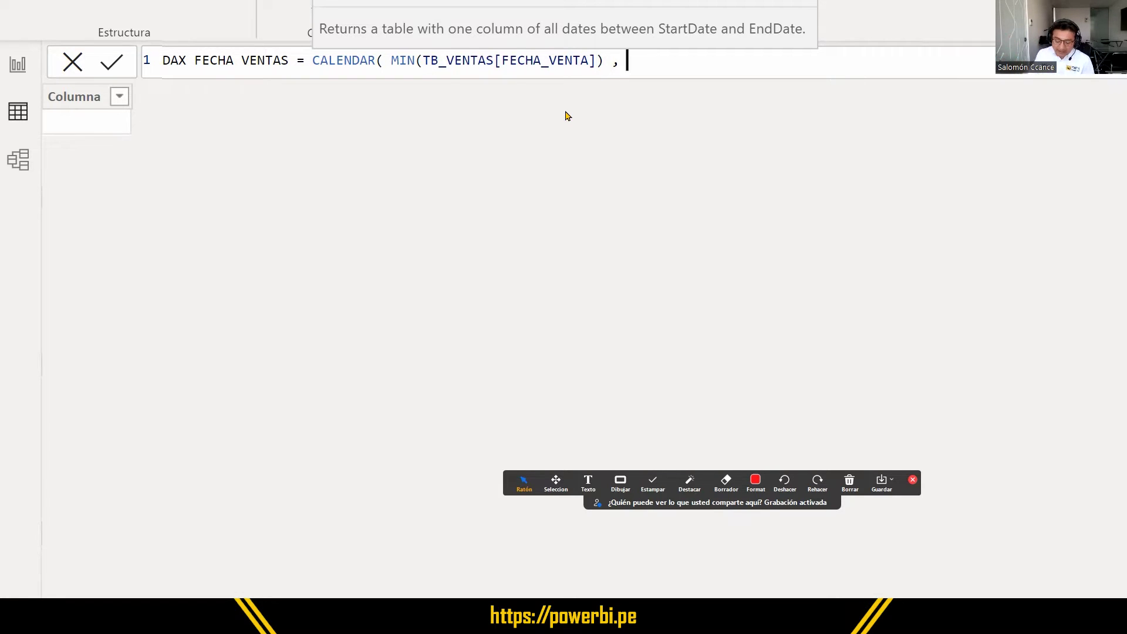
# Enter MAX( TB_VENTAS[FECHA_VENTA] ) as the end date and close the CALENDAR function.
pyautogui.write('MAX')
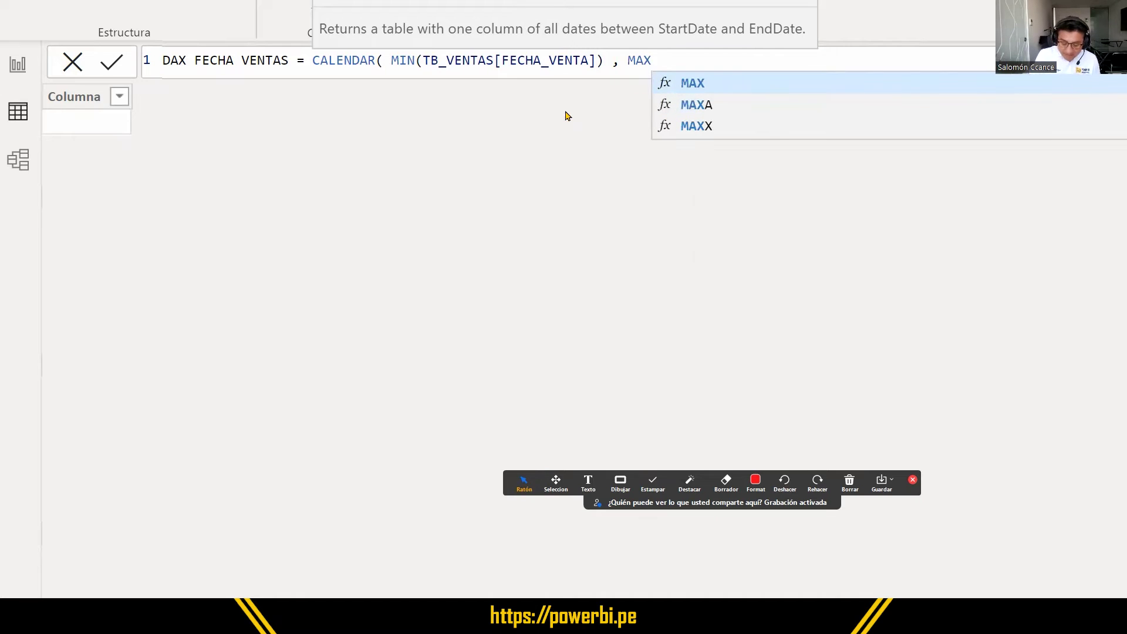
pyautogui.write('(')
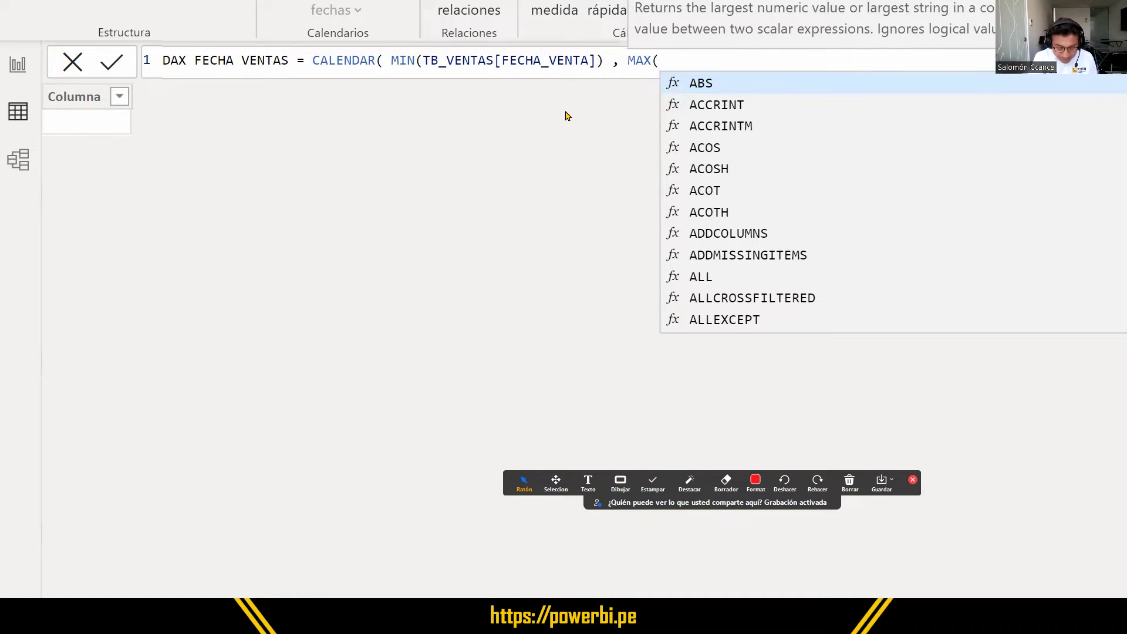
pyautogui.write(' FECHA')
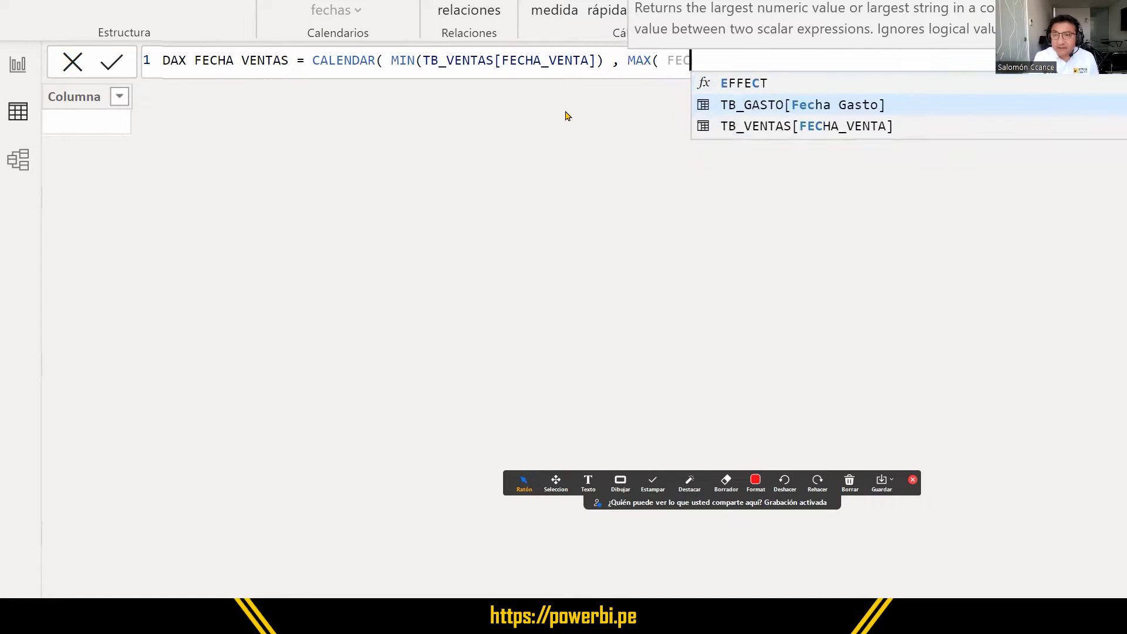
pyautogui.press('Down')
pyautogui.press('Tab')
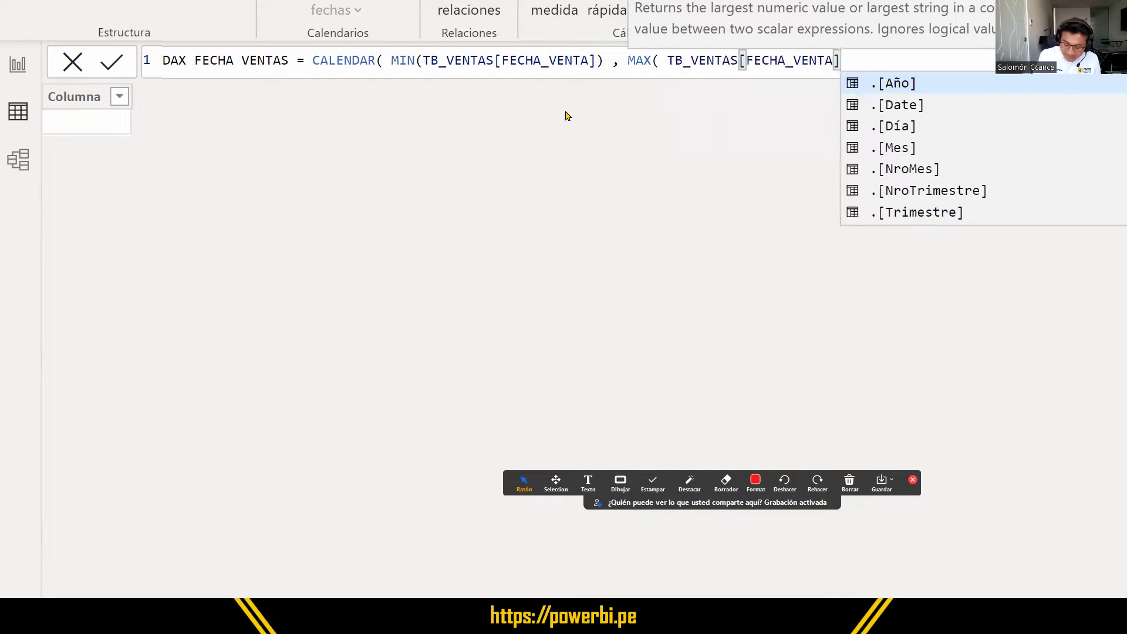
pyautogui.write(') )')
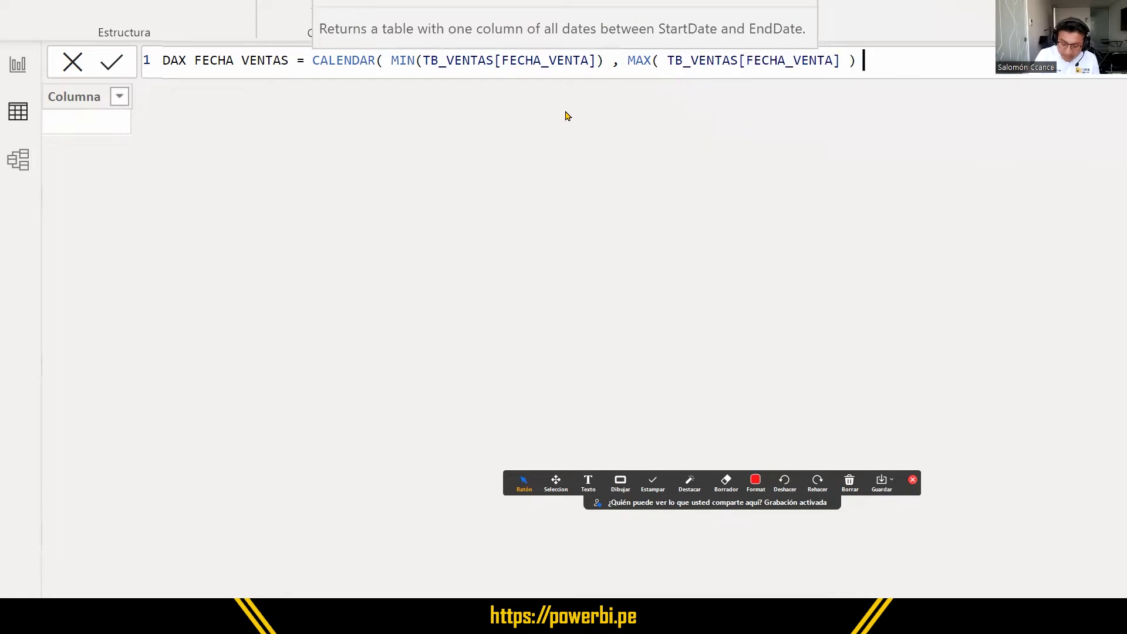
# Highlight the MIN and MAX date arguments and the whole CALENDAR expression to review the DAX FECHA VENTAS formula.
pyautogui.press('Left')
pyautogui.press('Left')
pyautogui.press('Left')
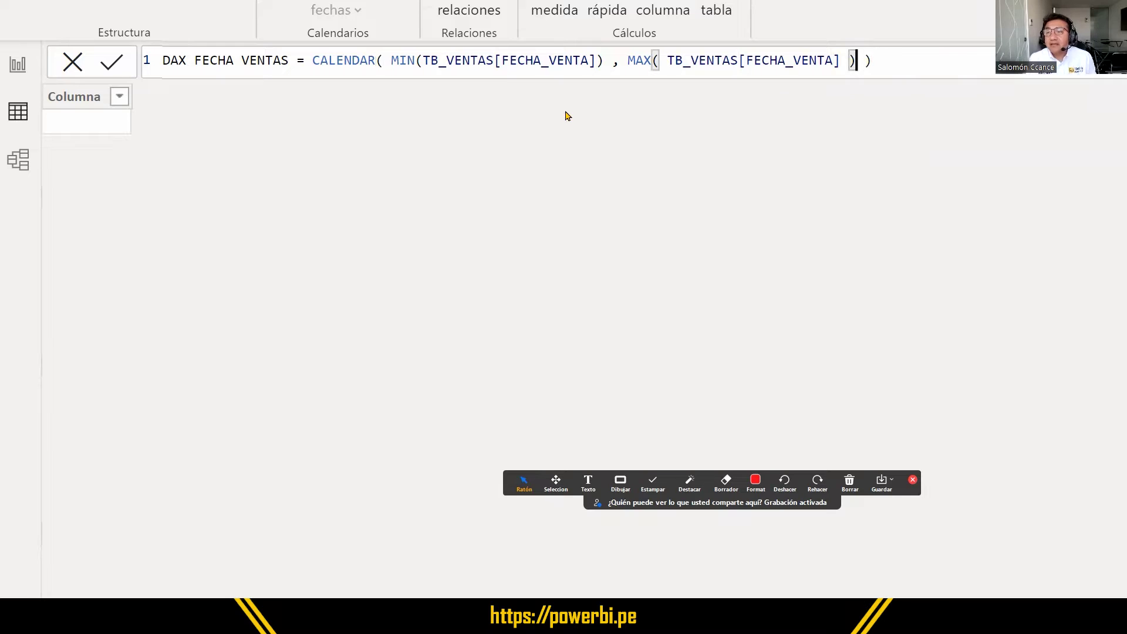
pyautogui.hotkey('ctrl', 'shift', 'Left')
pyautogui.hotkey('ctrl', 'shift', 'Left')
pyautogui.hotkey('ctrl', 'shift', 'Left')
pyautogui.hotkey('ctrl', 'shift', 'Left')
pyautogui.hotkey('ctrl', 'shift', 'Left')
pyautogui.hotkey('ctrl', 'shift', 'Left')
pyautogui.hotkey('ctrl', 'shift', 'Left')
pyautogui.hotkey('ctrl', 'shift', 'Left')
pyautogui.hotkey('ctrl', 'shift', 'Left')
pyautogui.hotkey('ctrl', 'shift', 'Left')
pyautogui.hotkey('ctrl', 'shift', 'Left')
pyautogui.hotkey('ctrl', 'shift', 'Left')
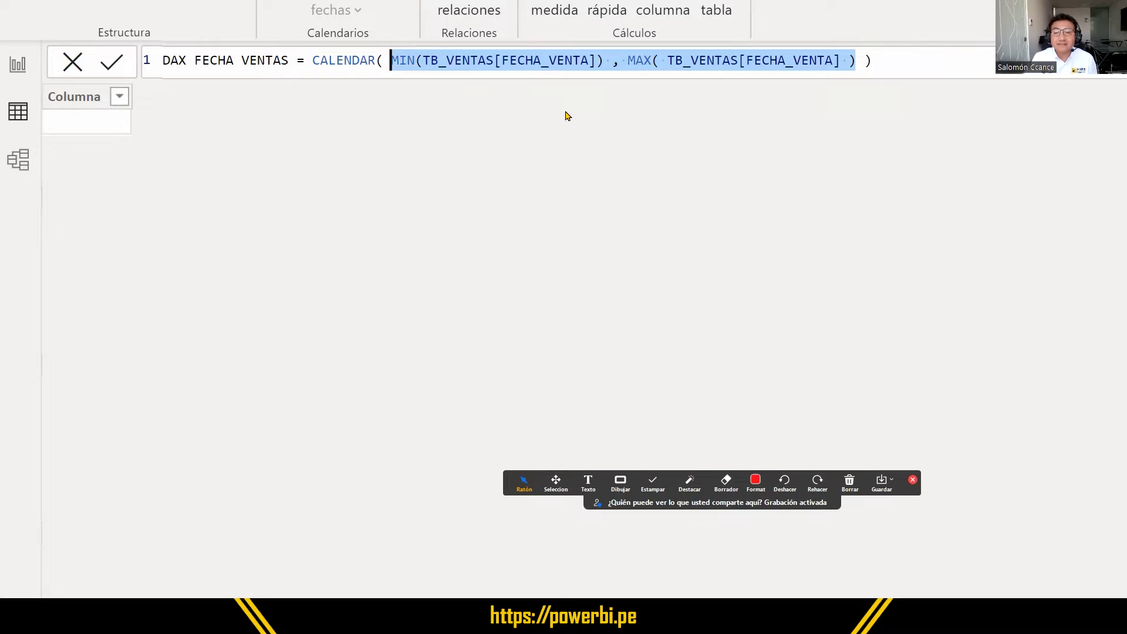
pyautogui.click(430, 61)
pyautogui.click(392, 59)
pyautogui.moveTo(391, 59); pyautogui.dragTo(856, 62)
pyautogui.click(626, 61)
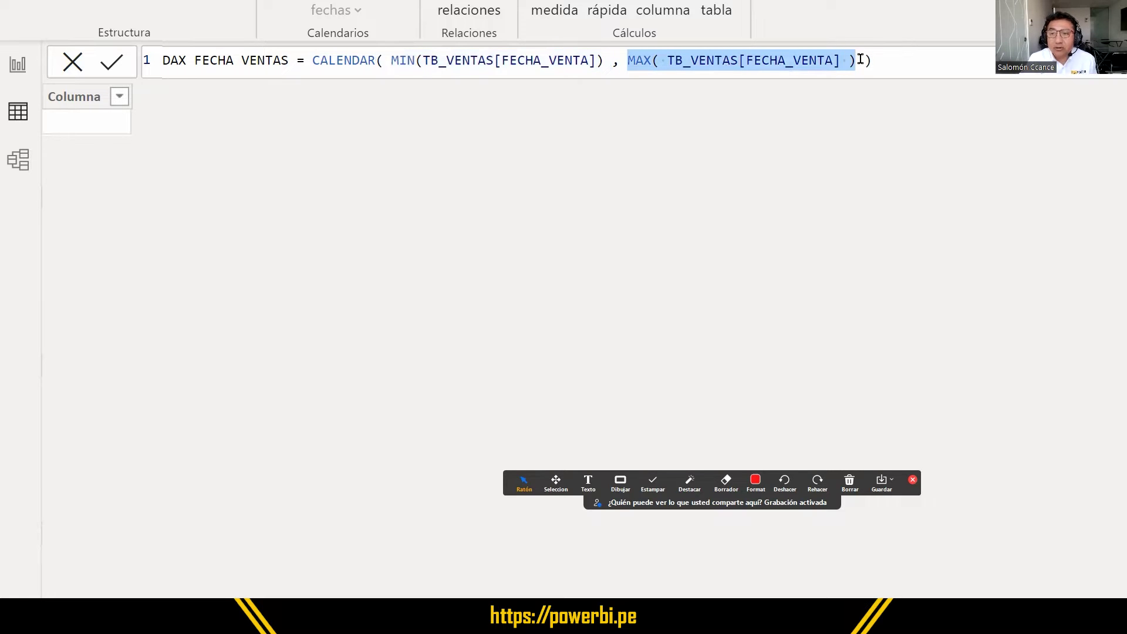
pyautogui.moveTo(312, 60); pyautogui.dragTo(885, 60)
pyautogui.click(908, 61)
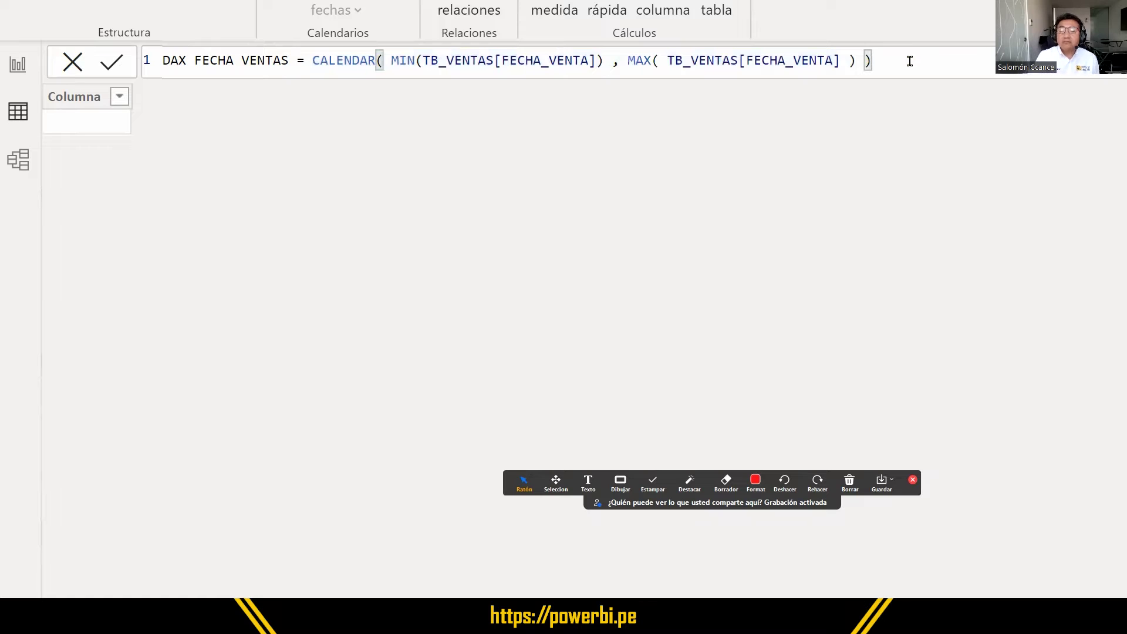
# Commit the DAX FECHA VENTAS formula and check the first and last dates in its Date column.
pyautogui.press('Return')
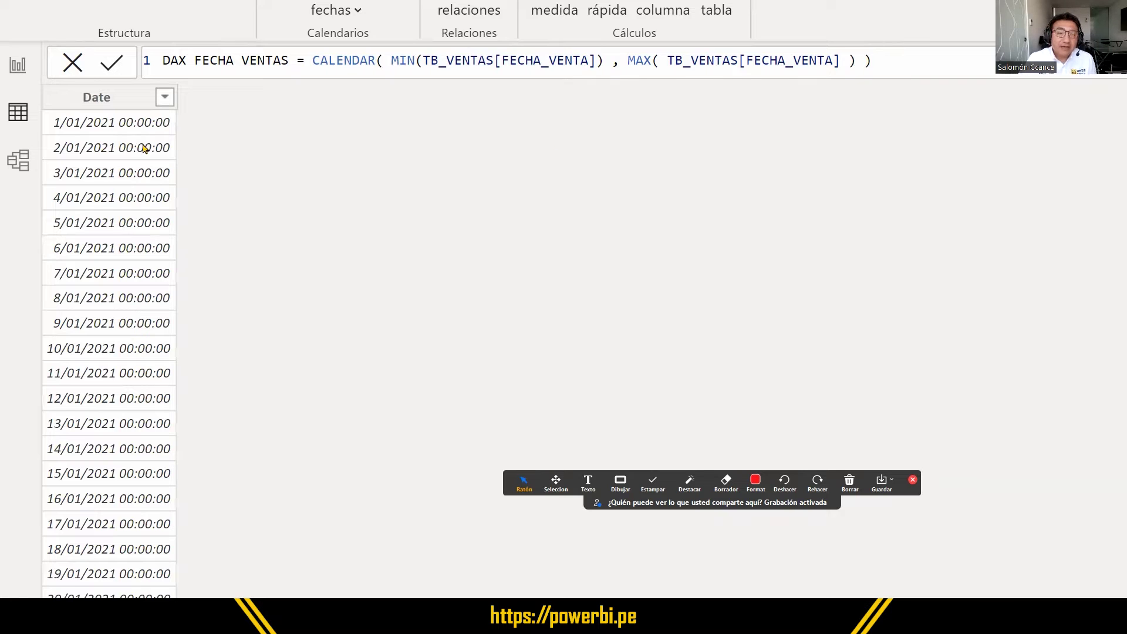
pyautogui.click(96, 126)
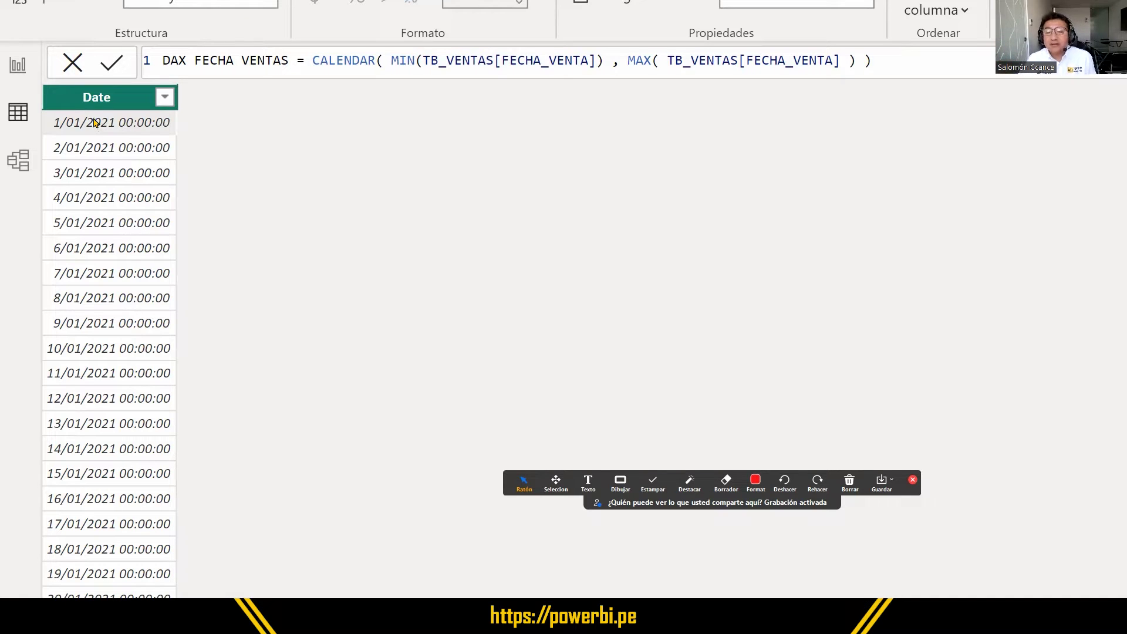
pyautogui.click(106, 176)
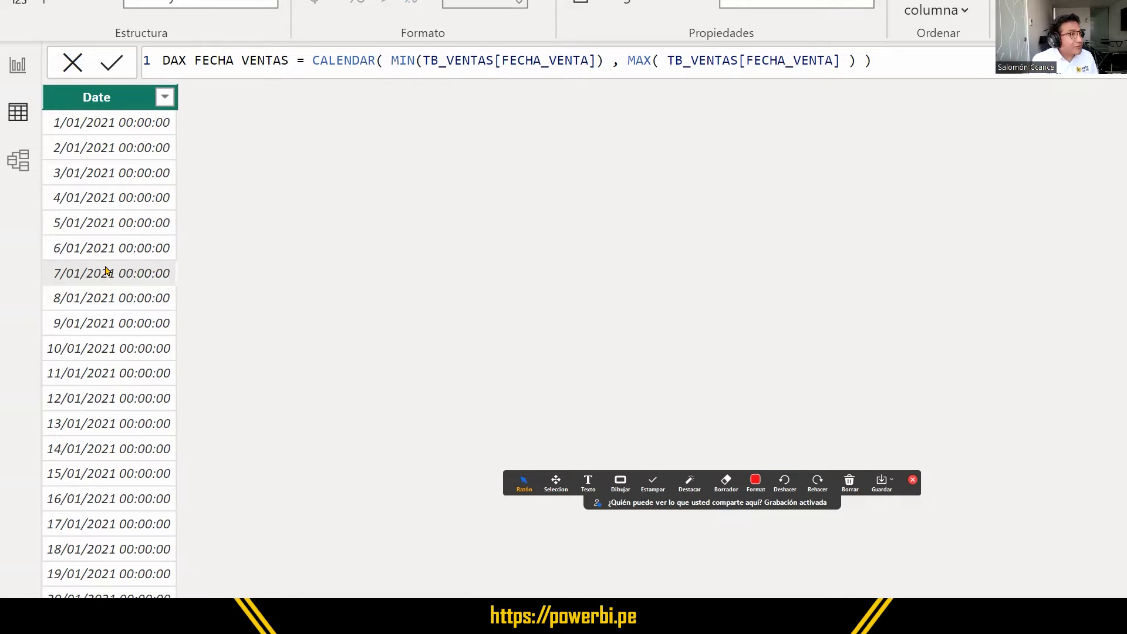
pyautogui.scroll(-20, 104, 269)
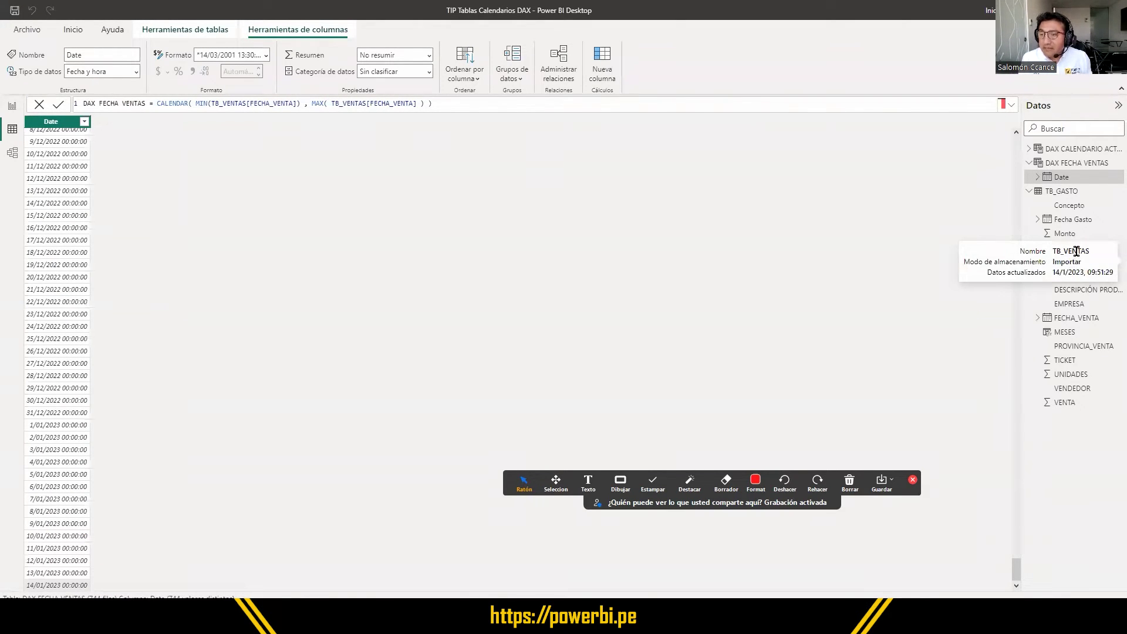
# Sort TB_VENTAS by FECHA_VENTA in ascending order and check the latest sale date at the end of the table.
pyautogui.click(1081, 403)
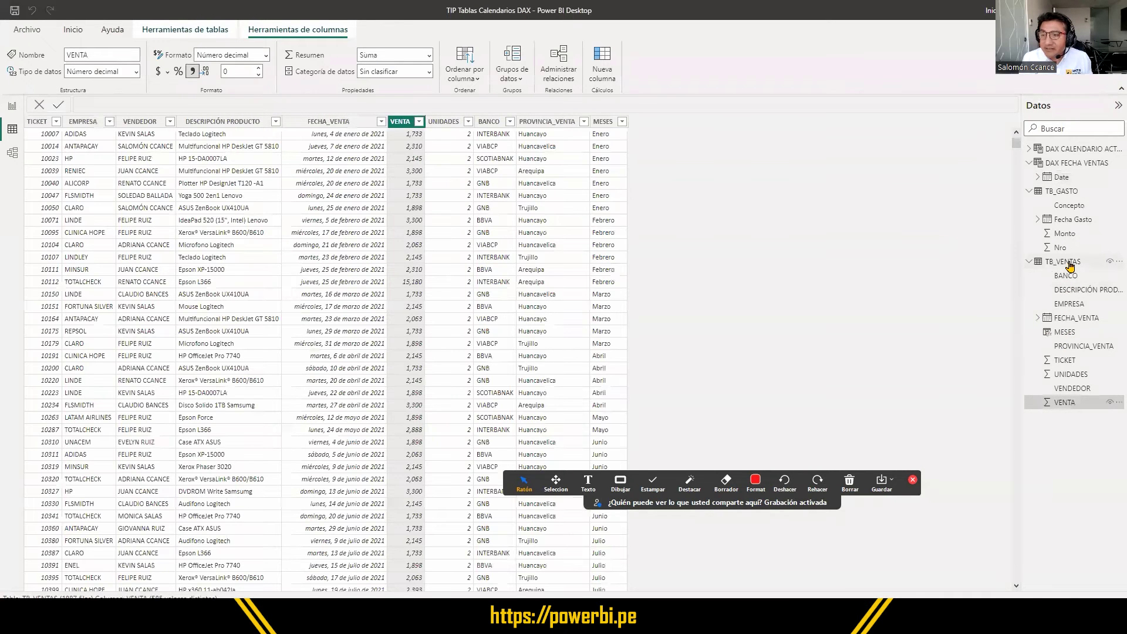
pyautogui.click(1066, 261)
pyautogui.click(352, 121)
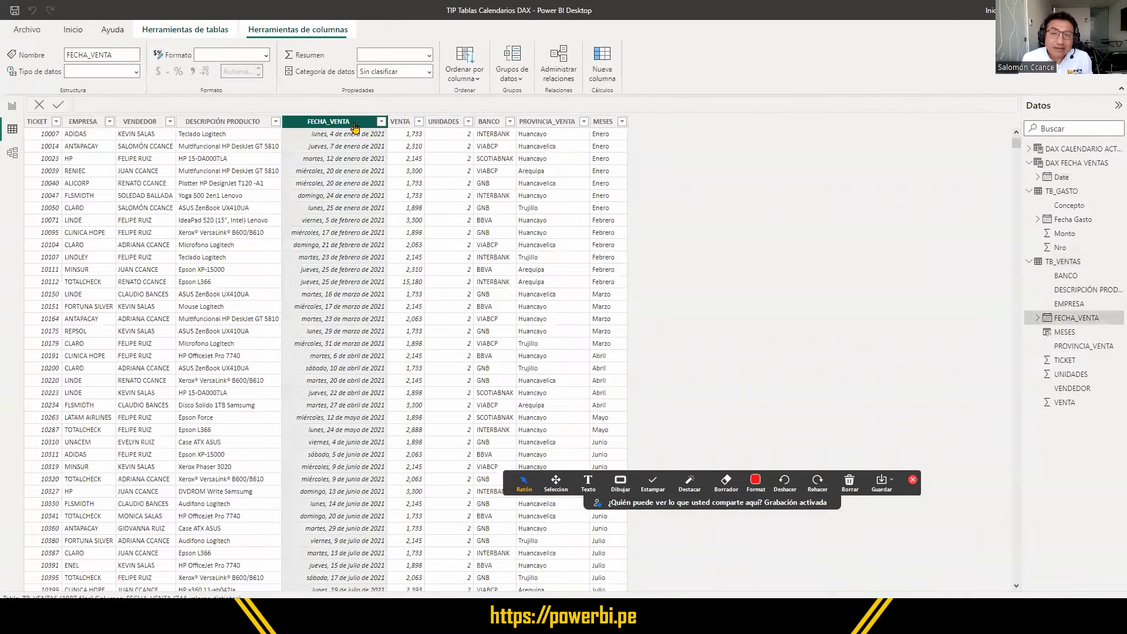
pyautogui.click(381, 121)
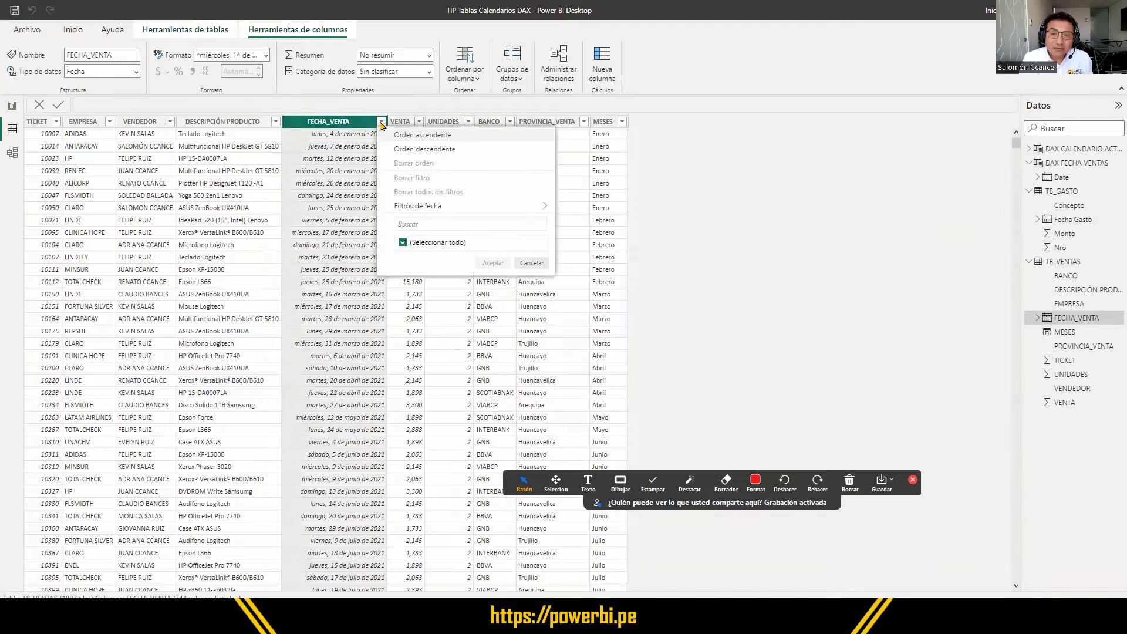
pyautogui.click(426, 137)
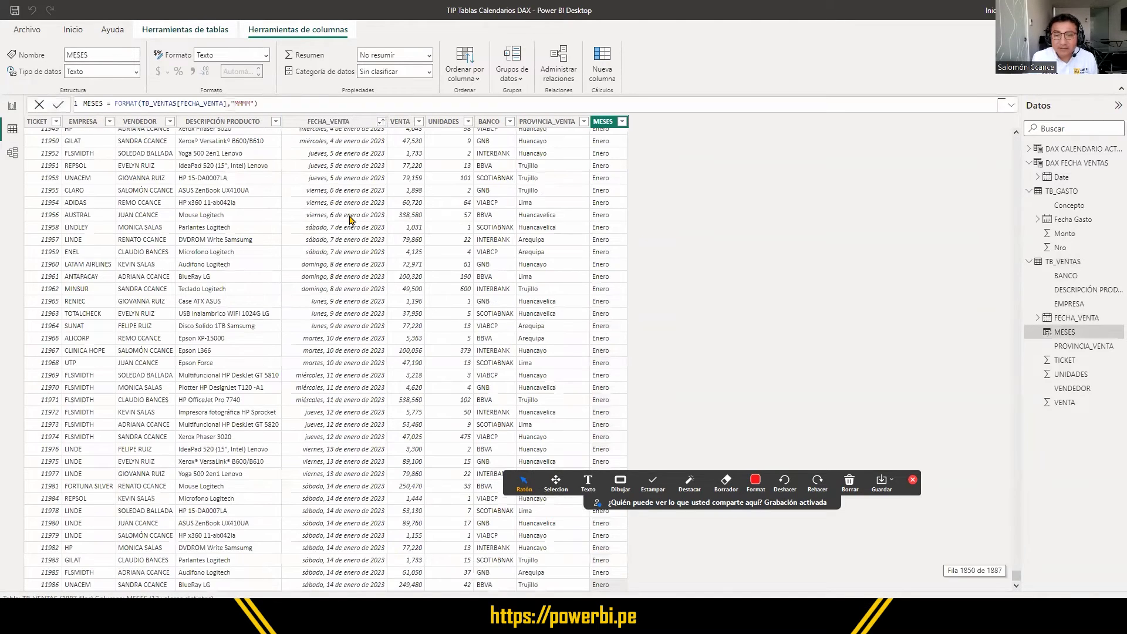
pyautogui.scroll(-2, 341, 470)
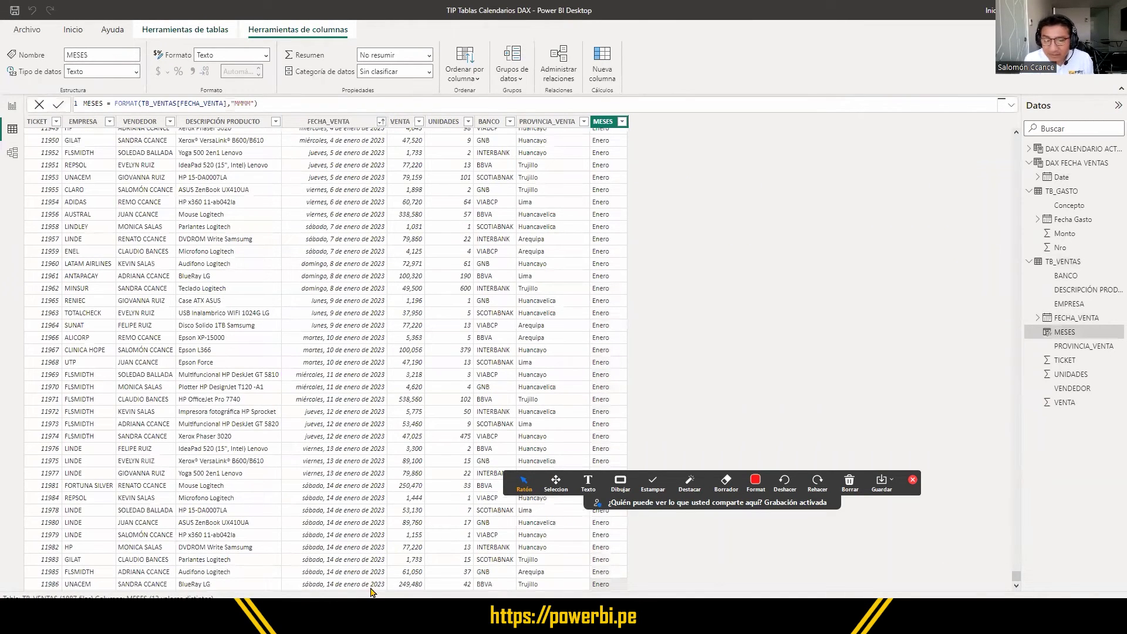
pyautogui.click(353, 586)
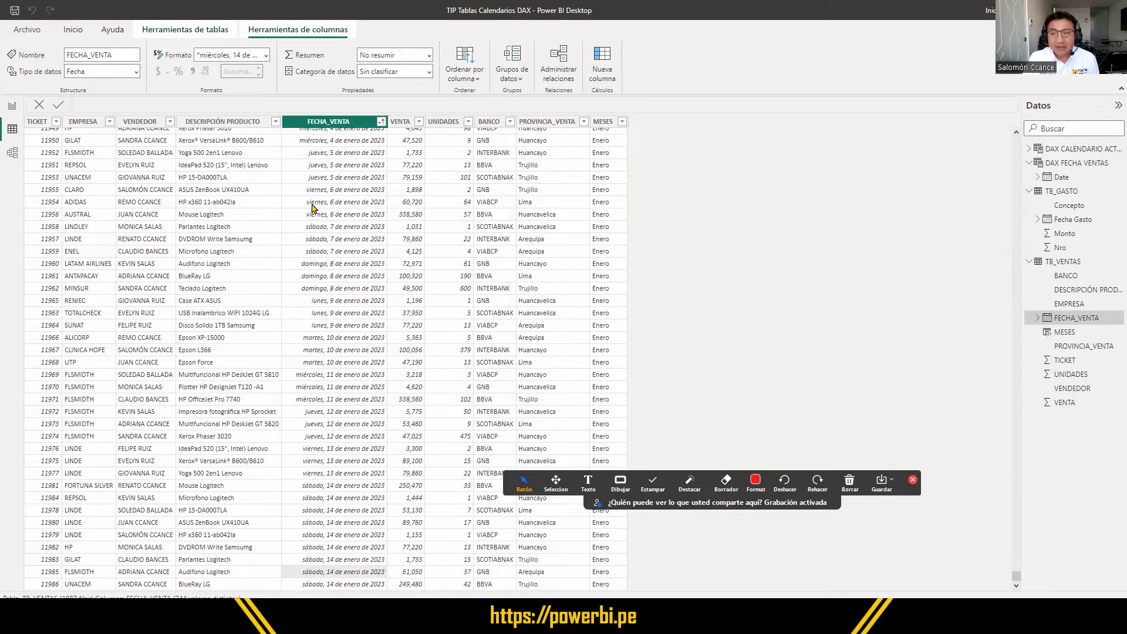
# Review the DAX FECHA VENTAS formula, the TB_VENTAS and TB_GASTO data, and the tables in the model diagram.
pyautogui.click(1064, 163)
pyautogui.moveTo(450, 104); pyautogui.dragTo(32, 104)
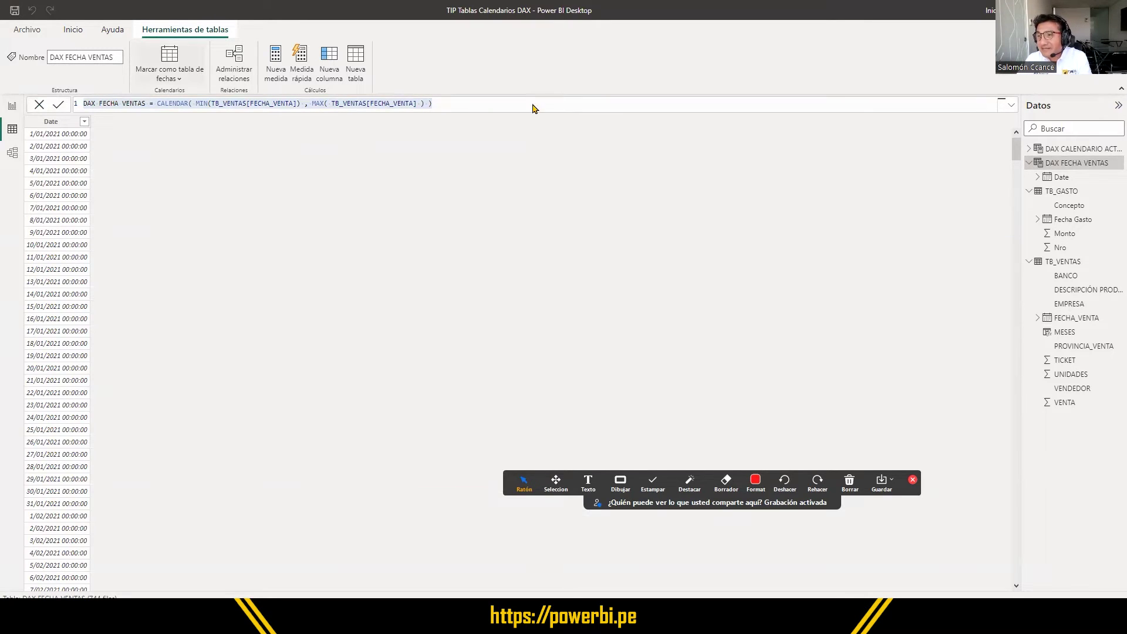
pyautogui.click(1079, 263)
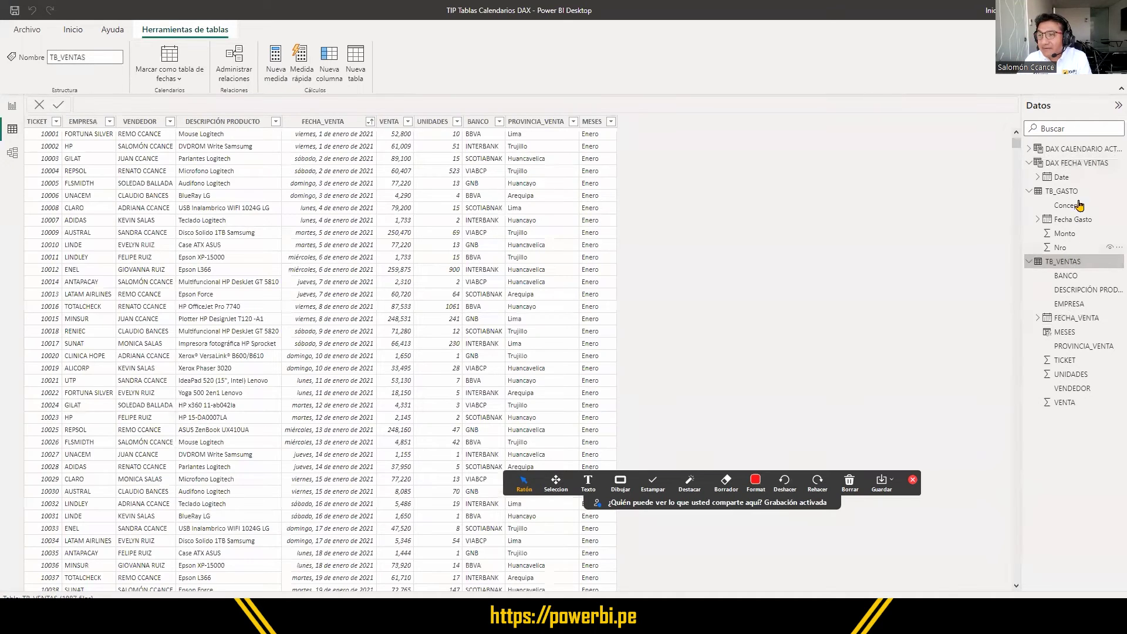
pyautogui.click(1077, 194)
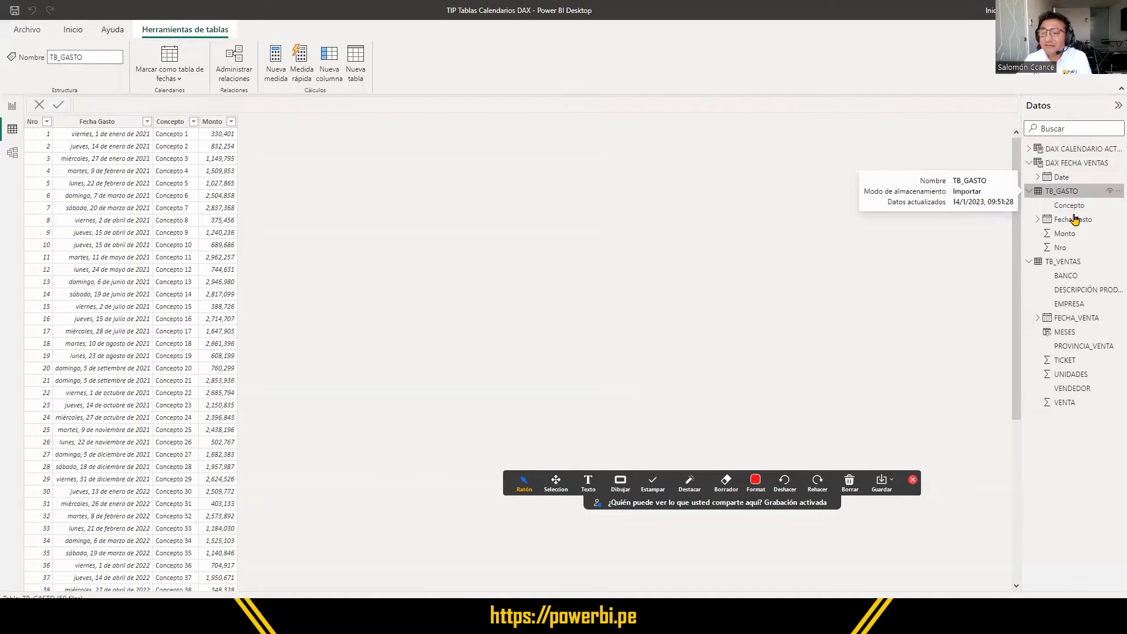
pyautogui.click(1080, 264)
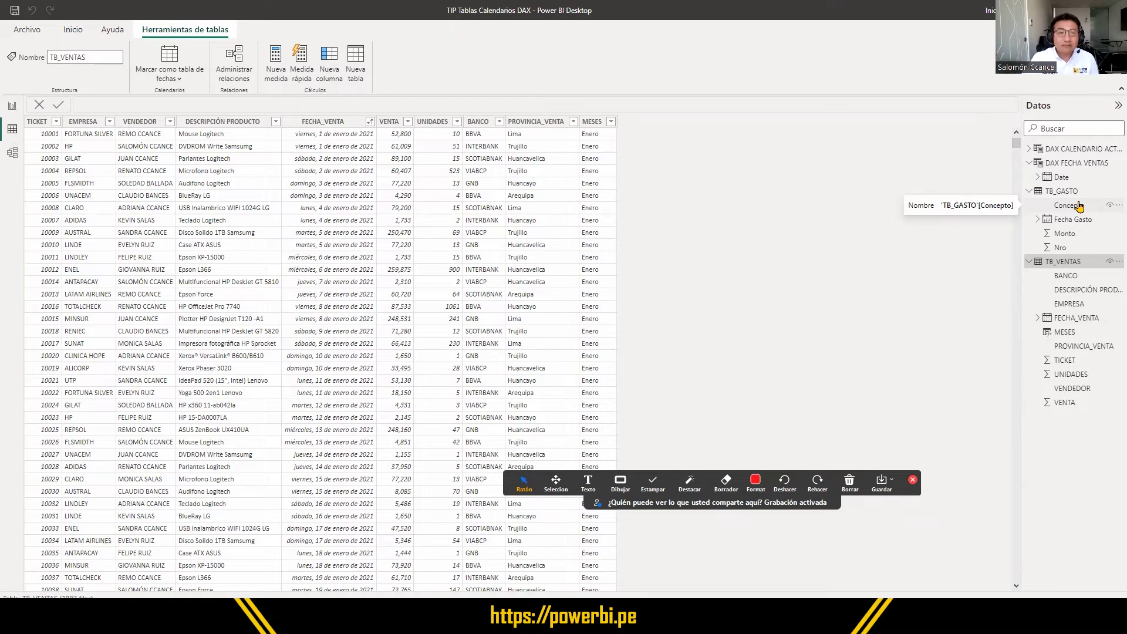
pyautogui.click(9, 154)
pyautogui.moveTo(337, 573); pyautogui.dragTo(50, 576)
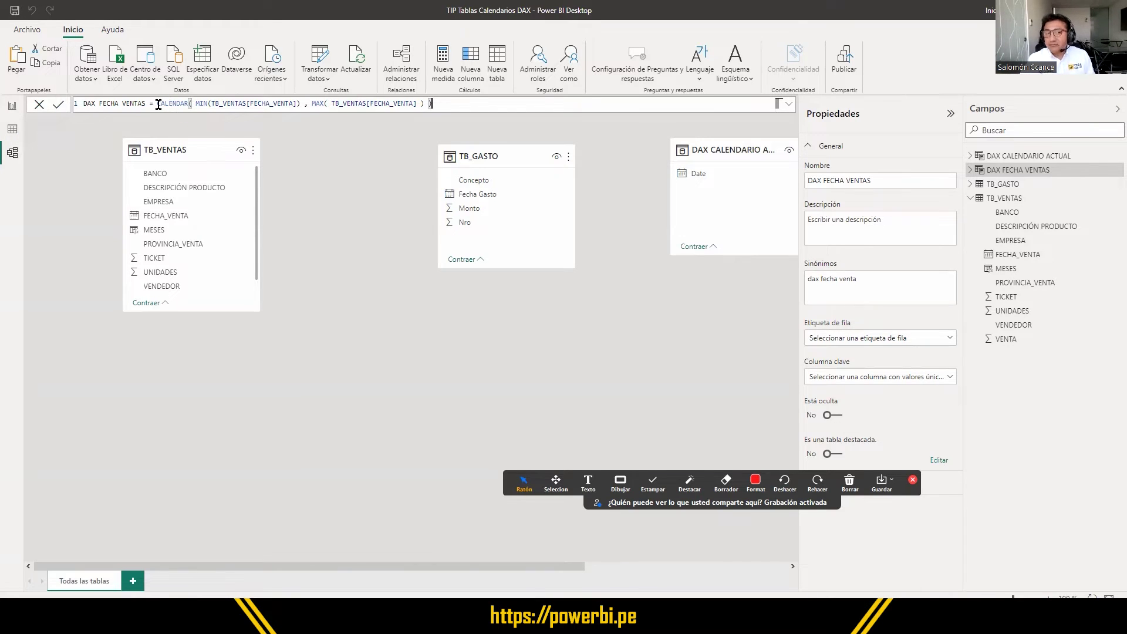
# Highlight the CALENDARAUTO function and its "Último mes del año" argument in the EJERCICIO report page's explanatory text.
pyautogui.click(13, 107)
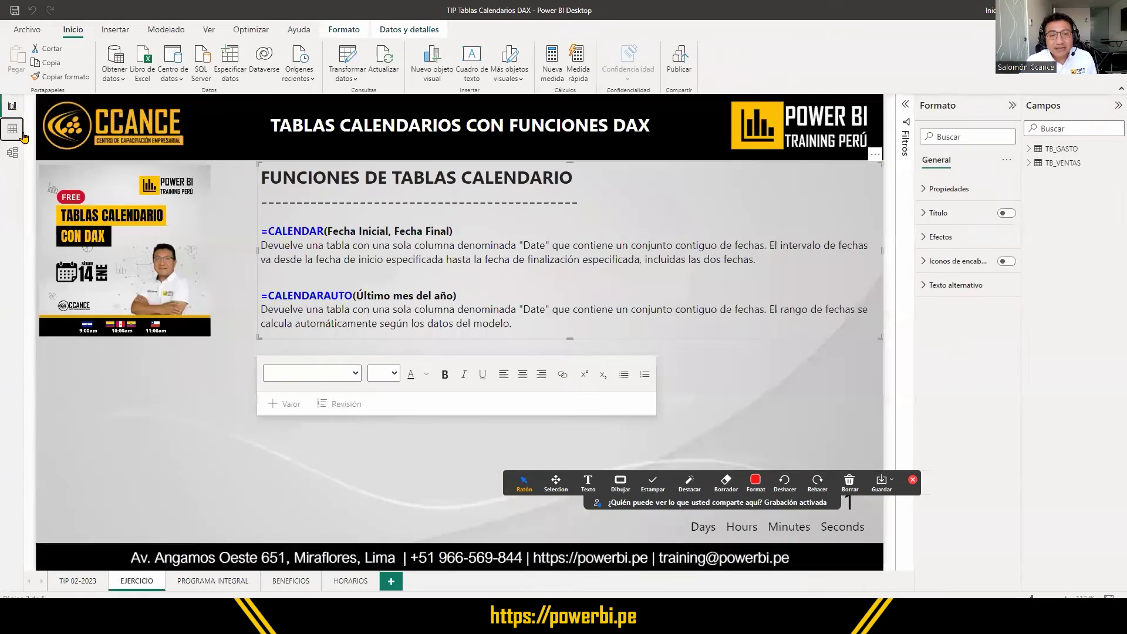
pyautogui.doubleClick(346, 295)
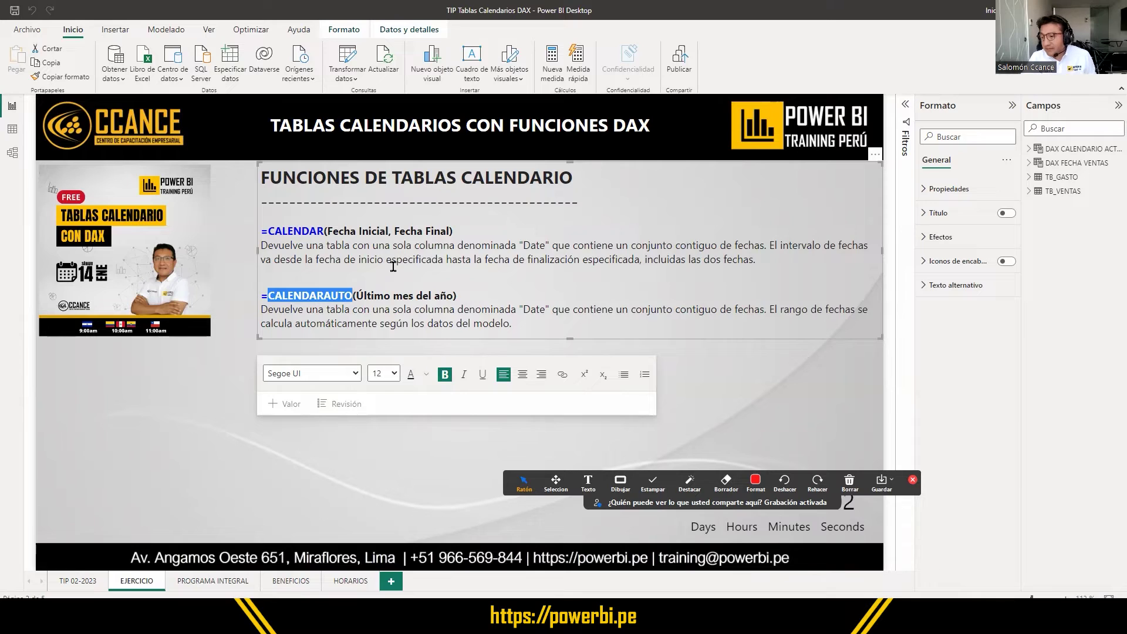
pyautogui.moveTo(357, 296); pyautogui.dragTo(453, 296)
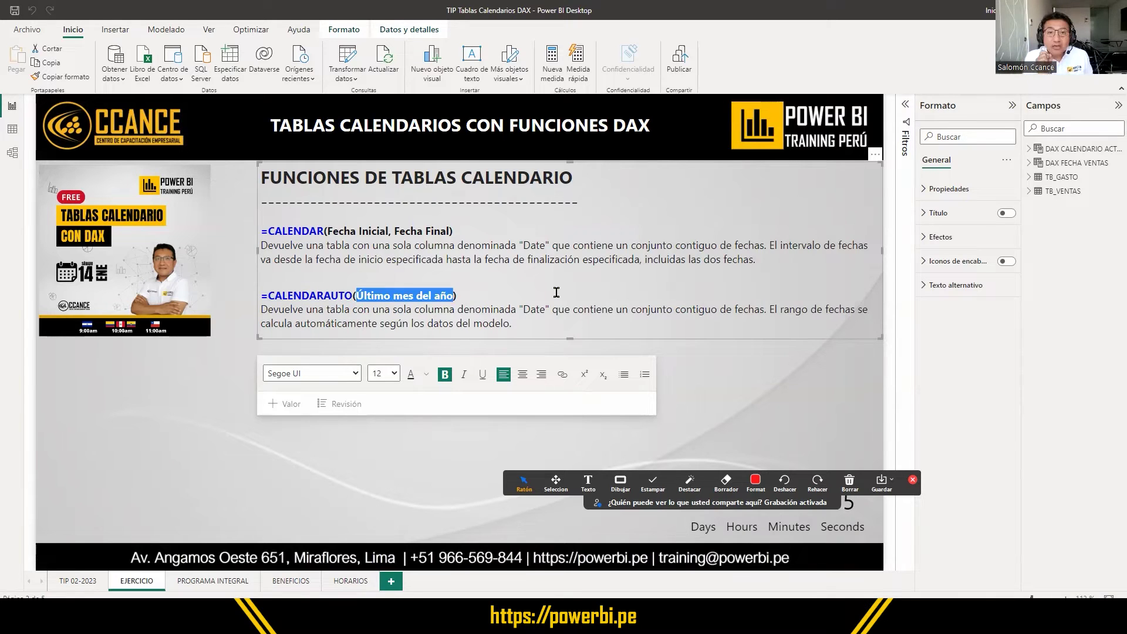
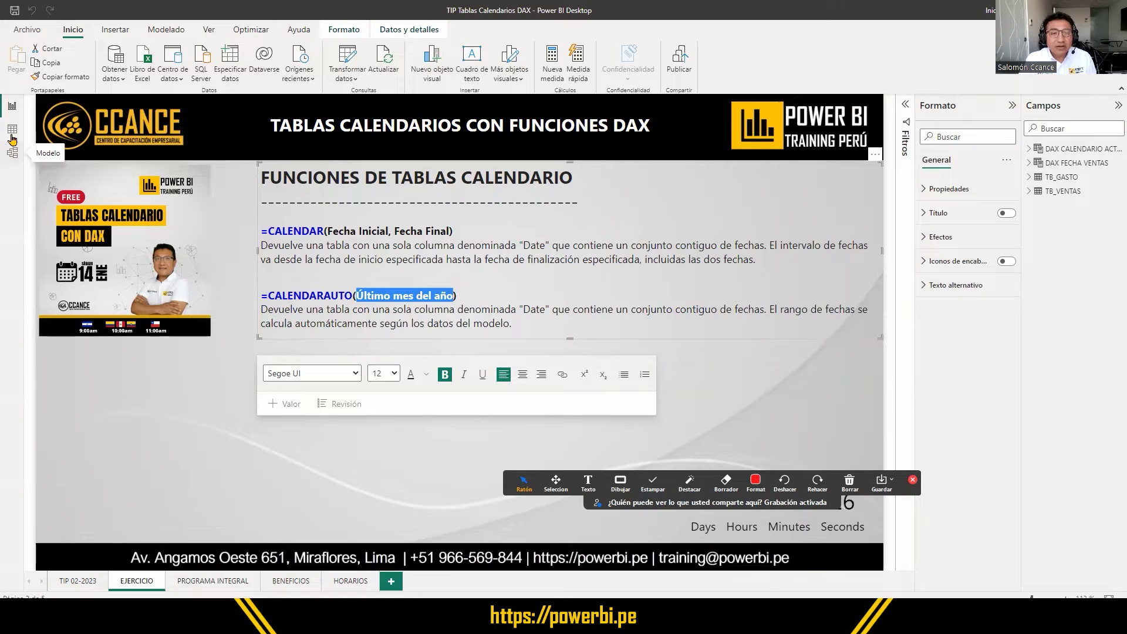
# Create a new calculated table named DAX FECHA COSECHA from the data view.
pyautogui.click(12, 135)
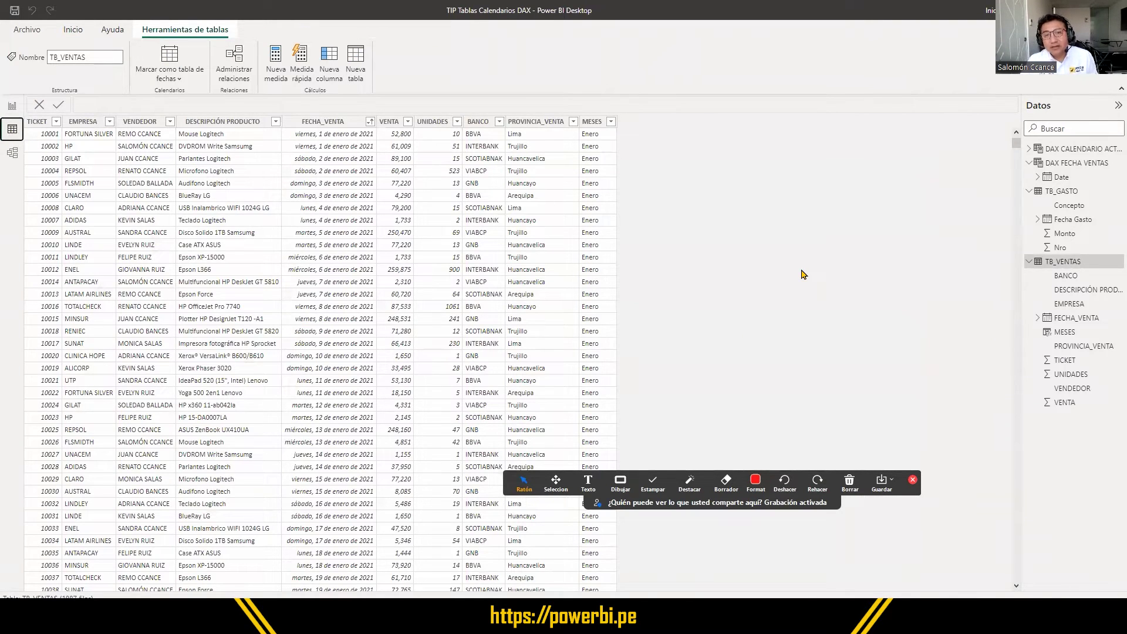
pyautogui.press('ctrl')
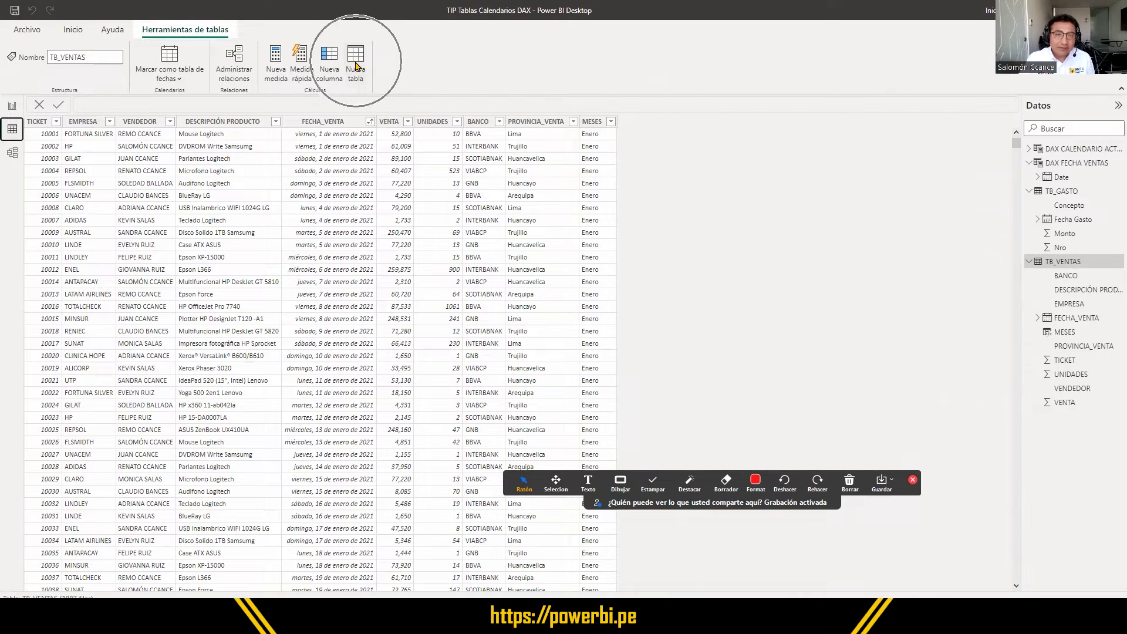
pyautogui.press('ctrl')
pyautogui.click(357, 66)
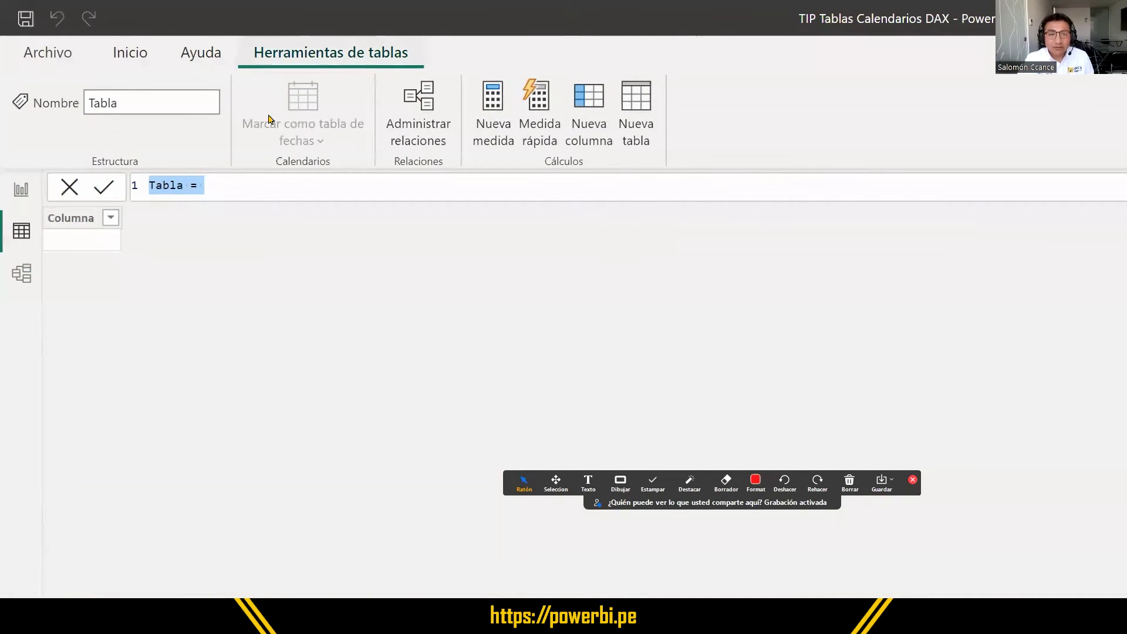
pyautogui.hotkey('shift', 'Left')
pyautogui.hotkey('shift', 'Left')
pyautogui.hotkey('shift', 'Left')
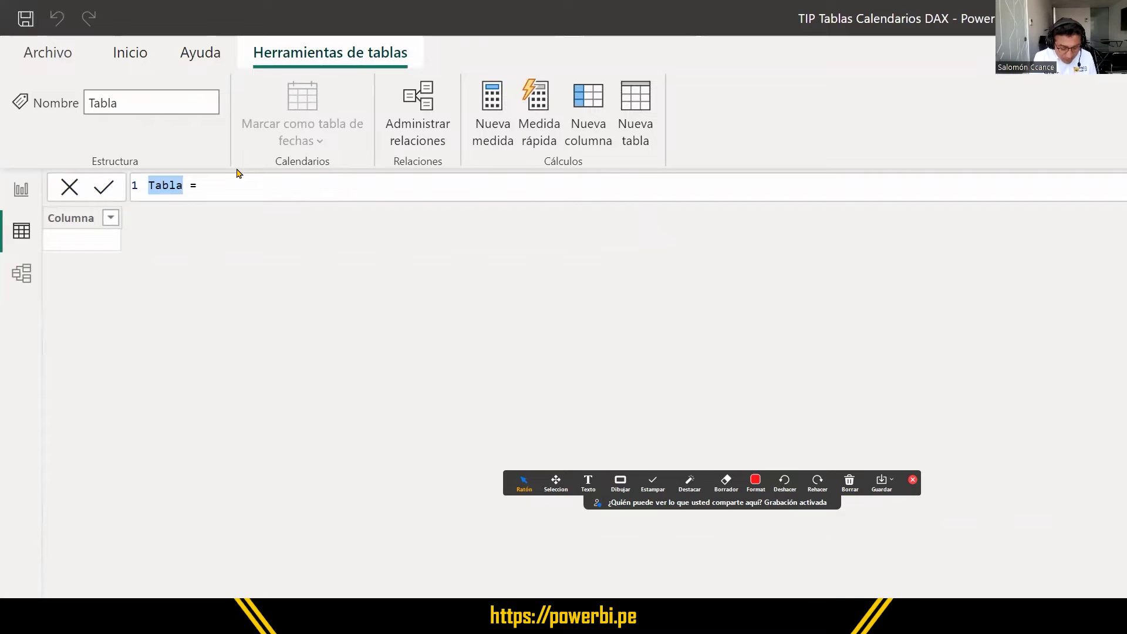
pyautogui.write('DAX')
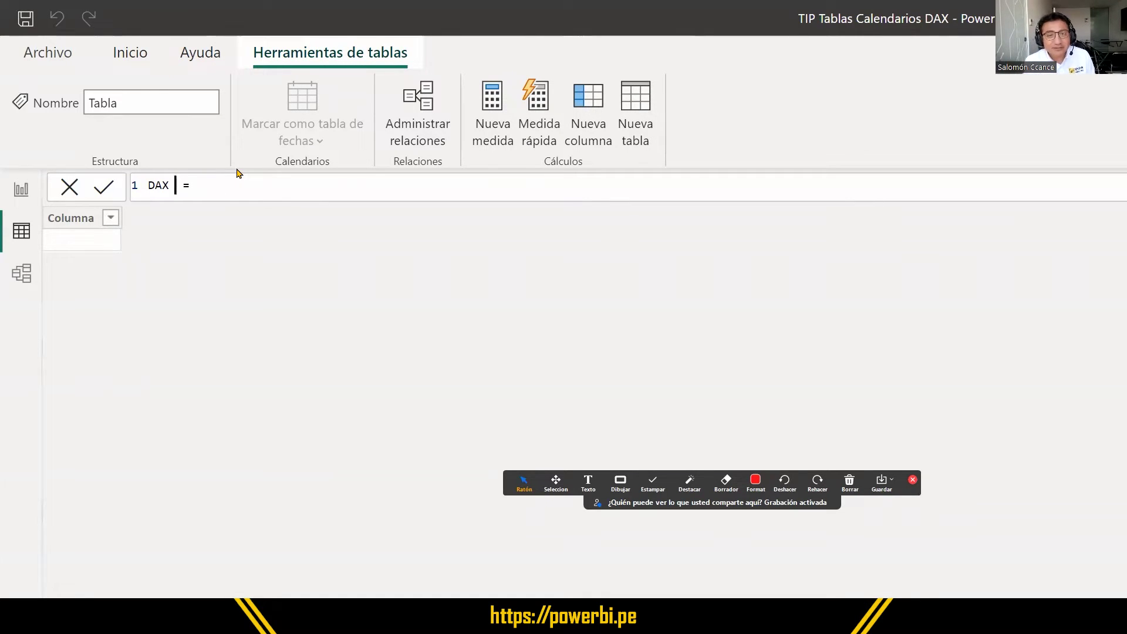
pyautogui.write(' FECHA')
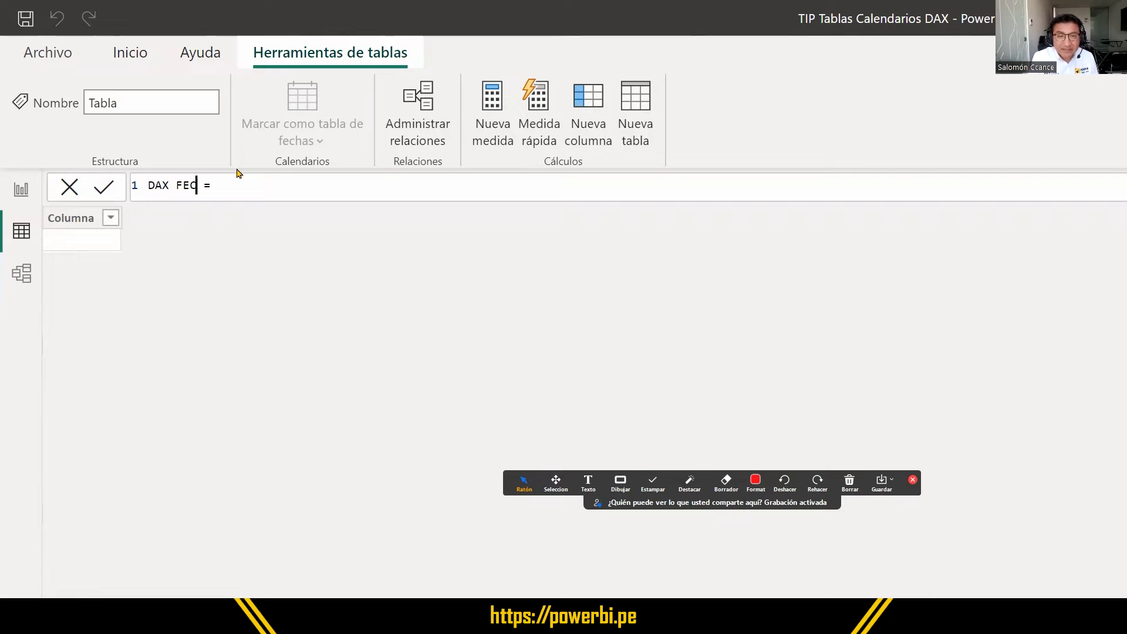
pyautogui.write(' COSE')
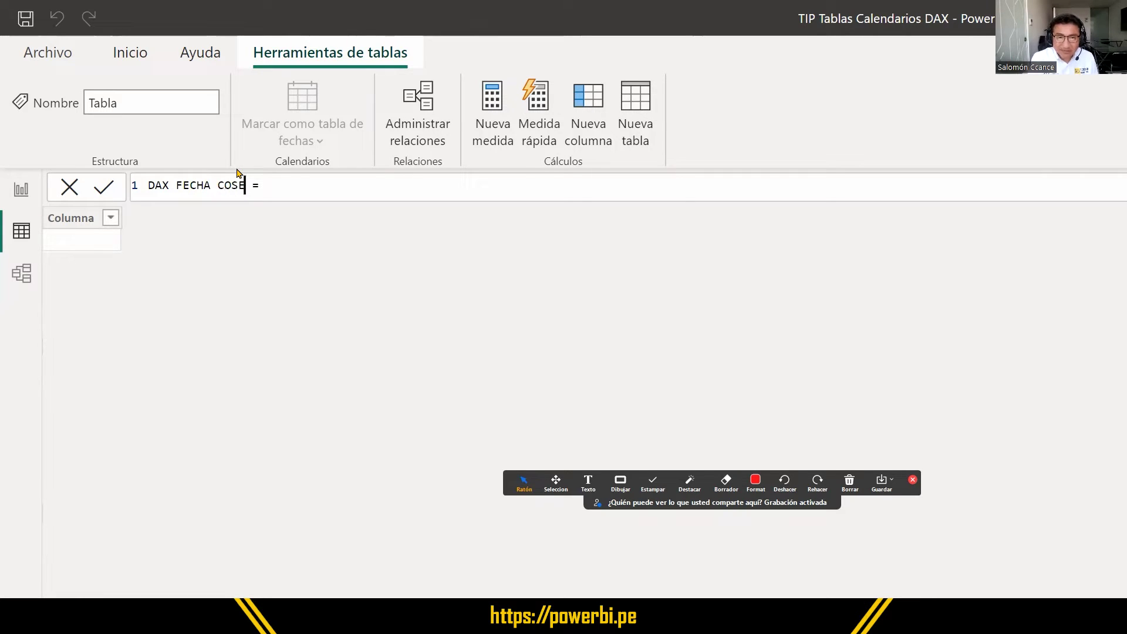
pyautogui.write('CHA')
pyautogui.press('End')
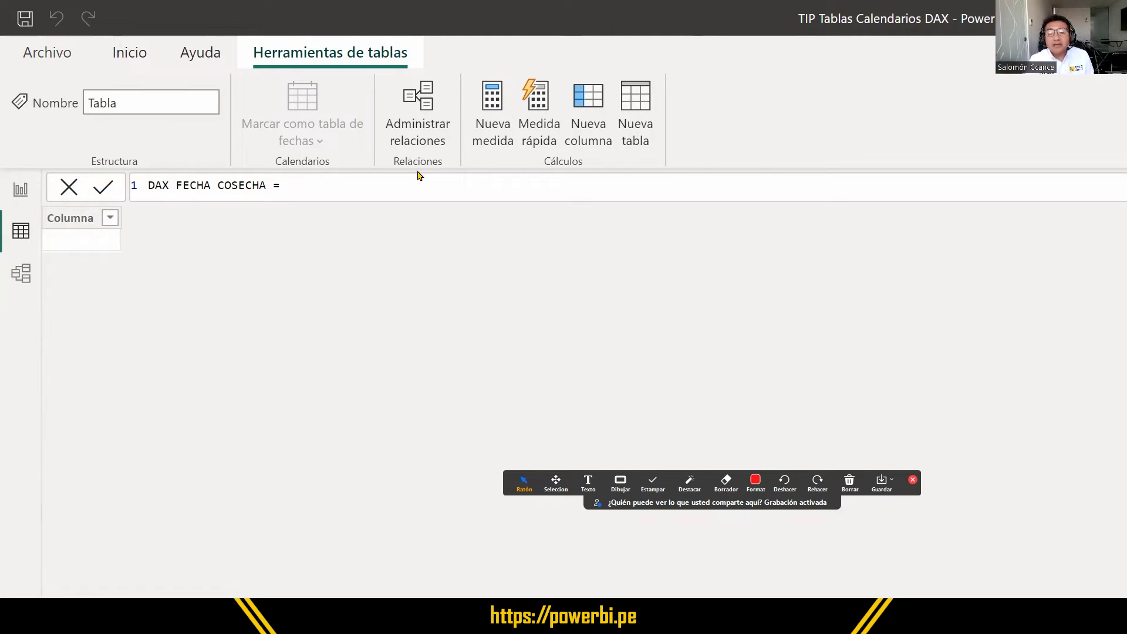
# Define DAX FECHA COSECHA as CALENDARAUTO(8) and commit the formula.
pyautogui.write('CALE')
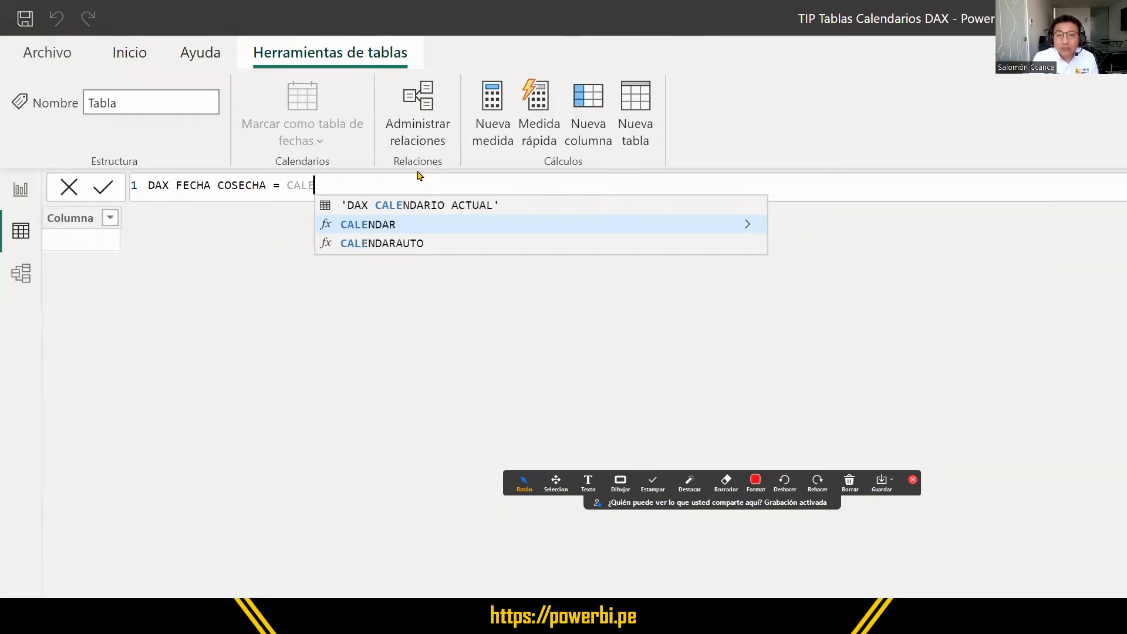
pyautogui.press('Down')
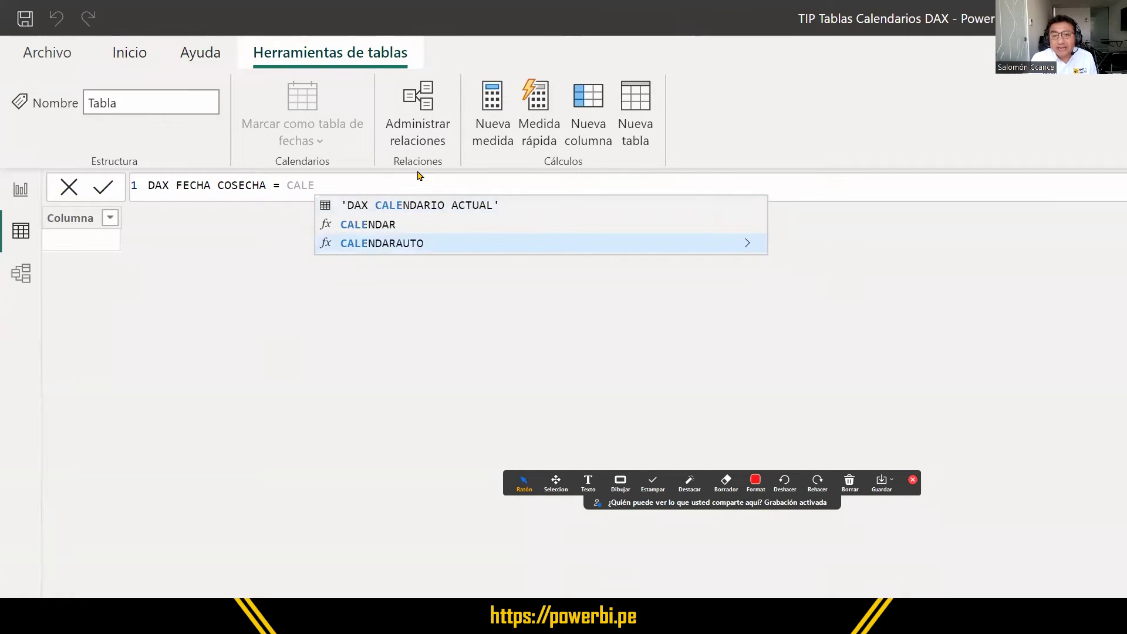
pyautogui.press('Tab')
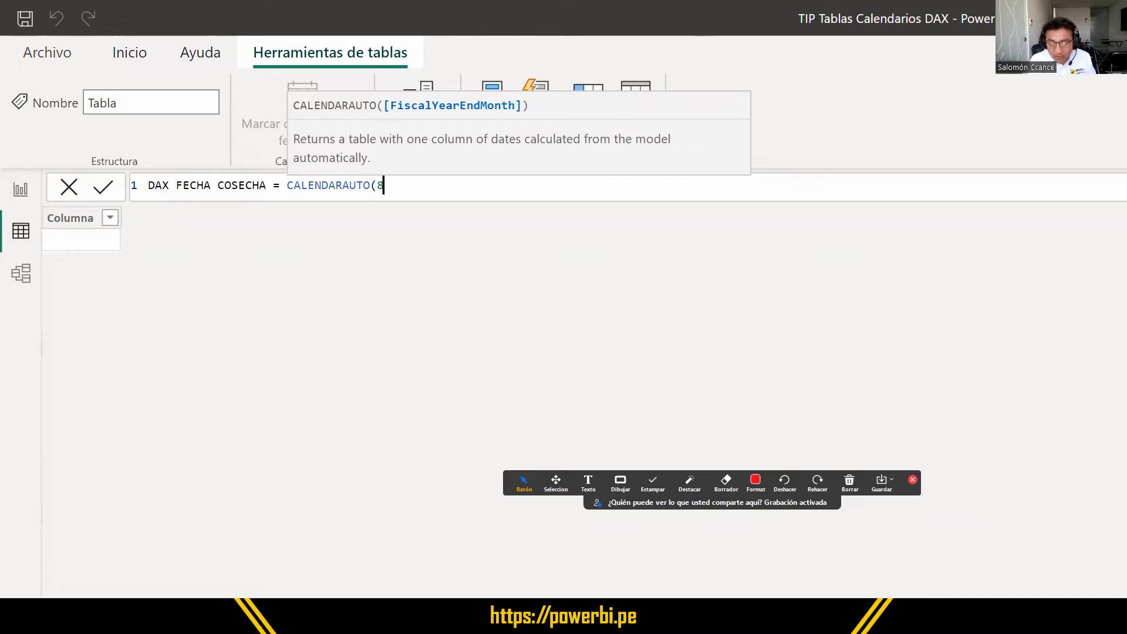
pyautogui.write(')')
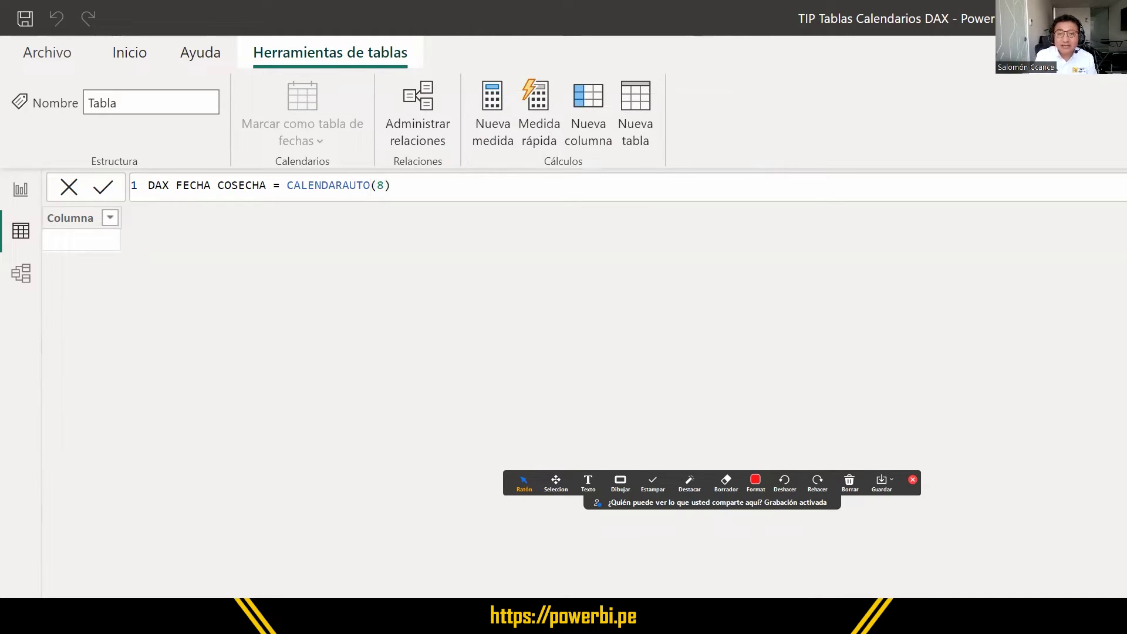
pyautogui.press('Return')
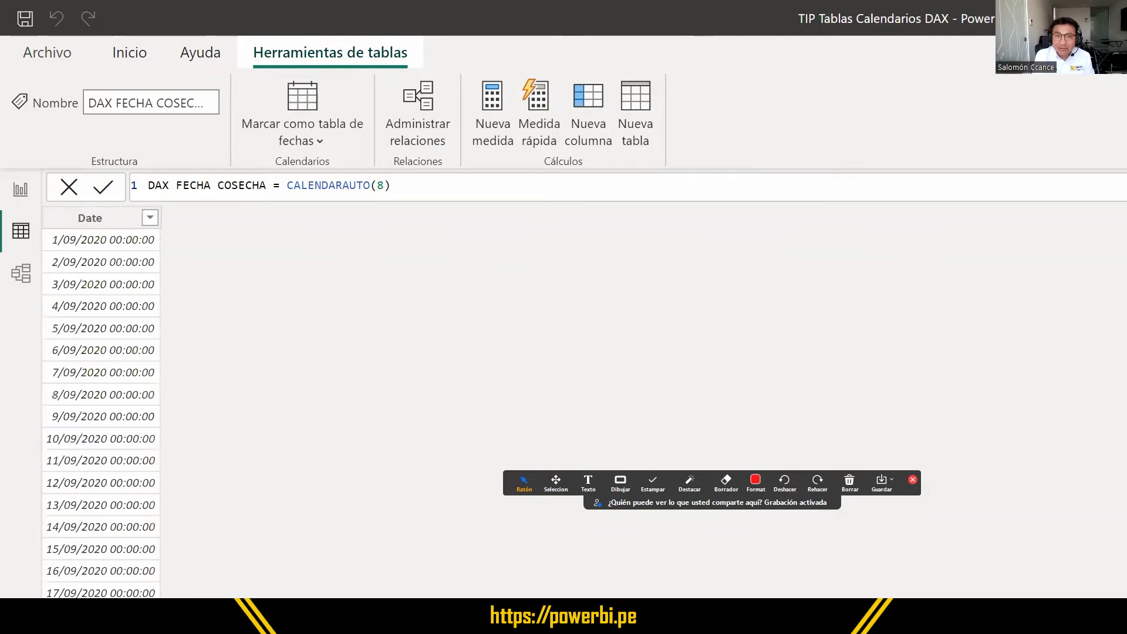
# Check the first and last dates in the Date column of DAX FECHA COSECHA.
pyautogui.click(80, 242)
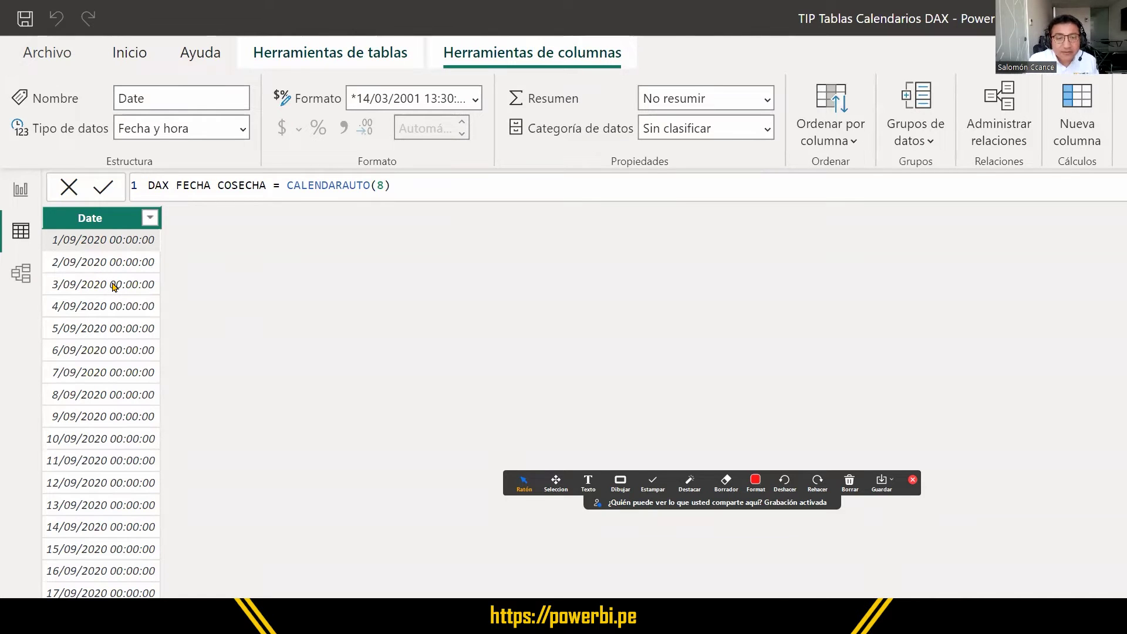
pyautogui.hotkey('ctrl', 'End')
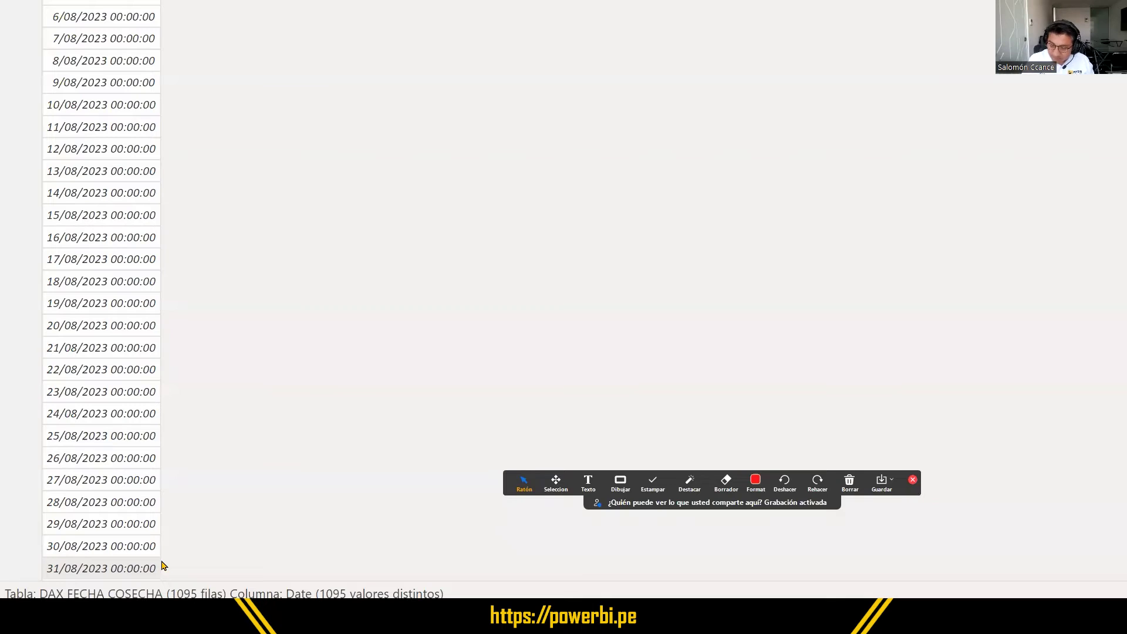
pyautogui.scroll(-5, 431, 288)
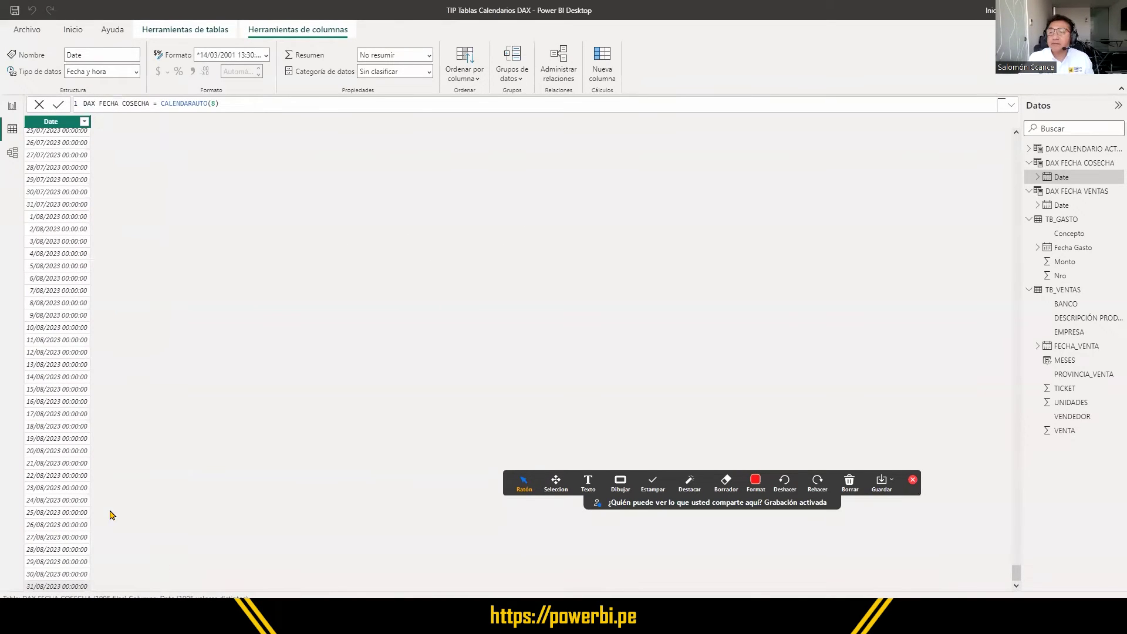
# Check the earliest dates listed for Fecha Gasto in TB_GASTO and for FECHA_VENTA in TB_VENTAS.
pyautogui.click(1065, 221)
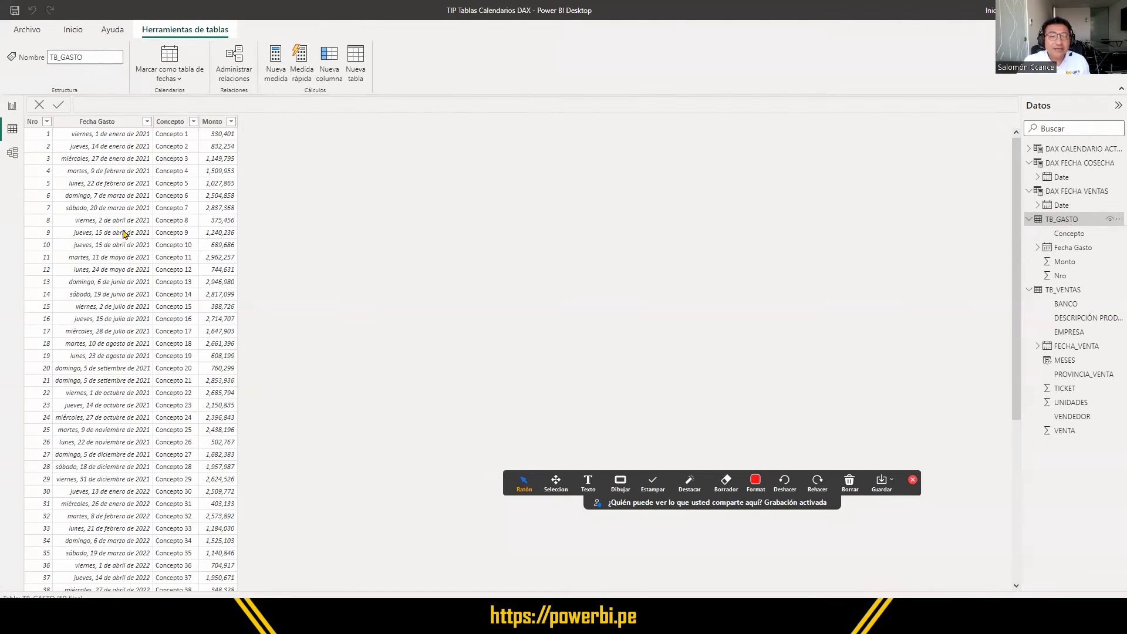
pyautogui.click(115, 125)
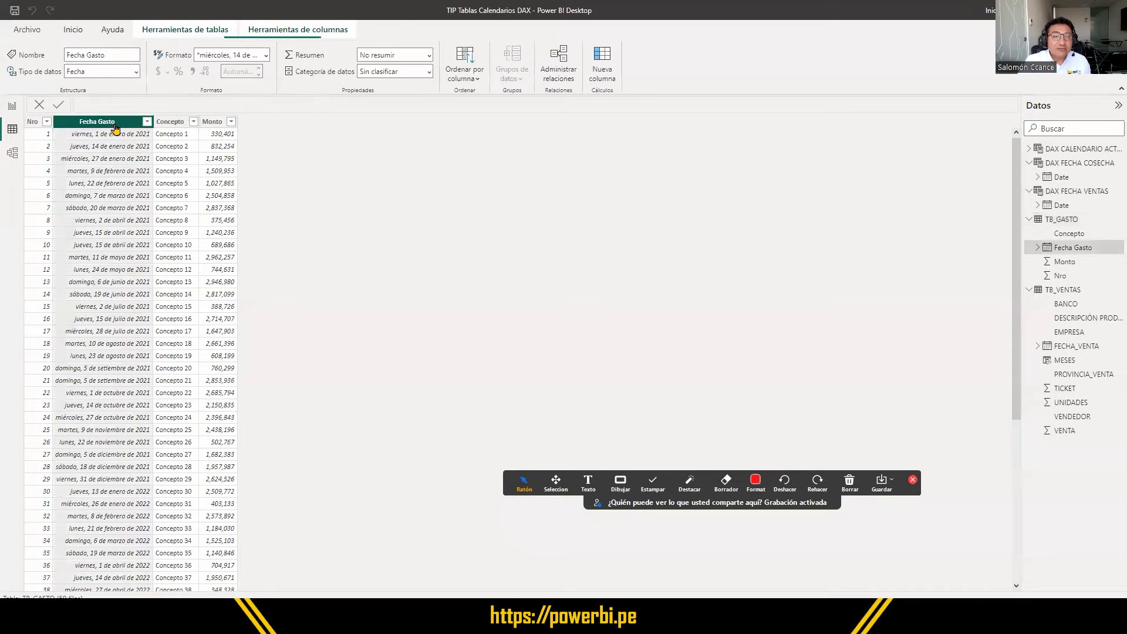
pyautogui.click(147, 122)
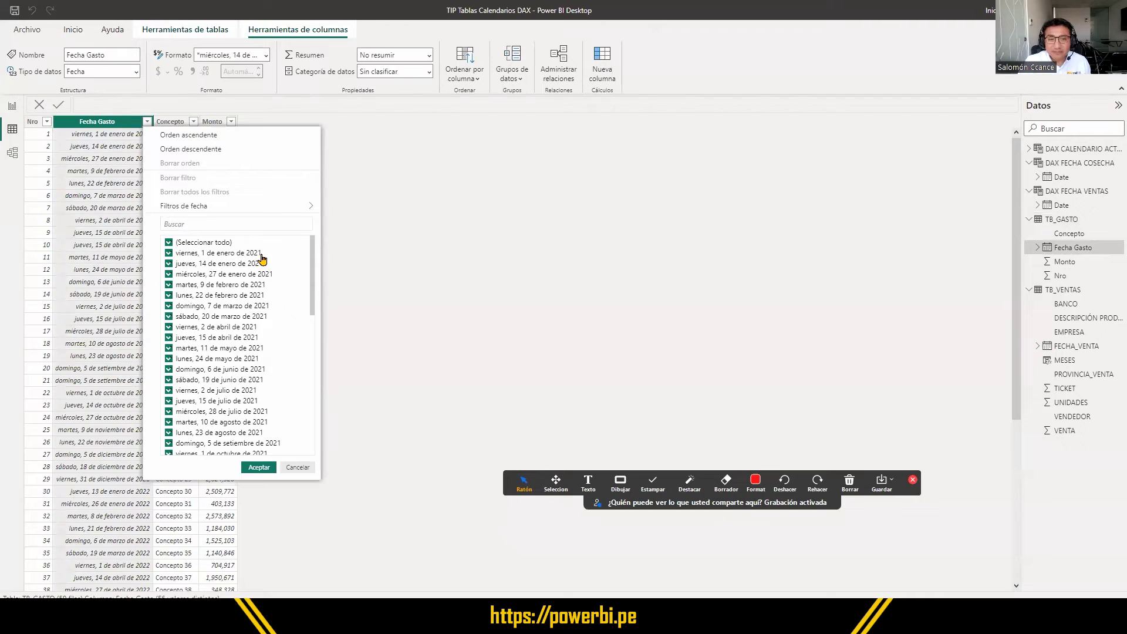
pyautogui.click(909, 302)
pyautogui.click(1062, 290)
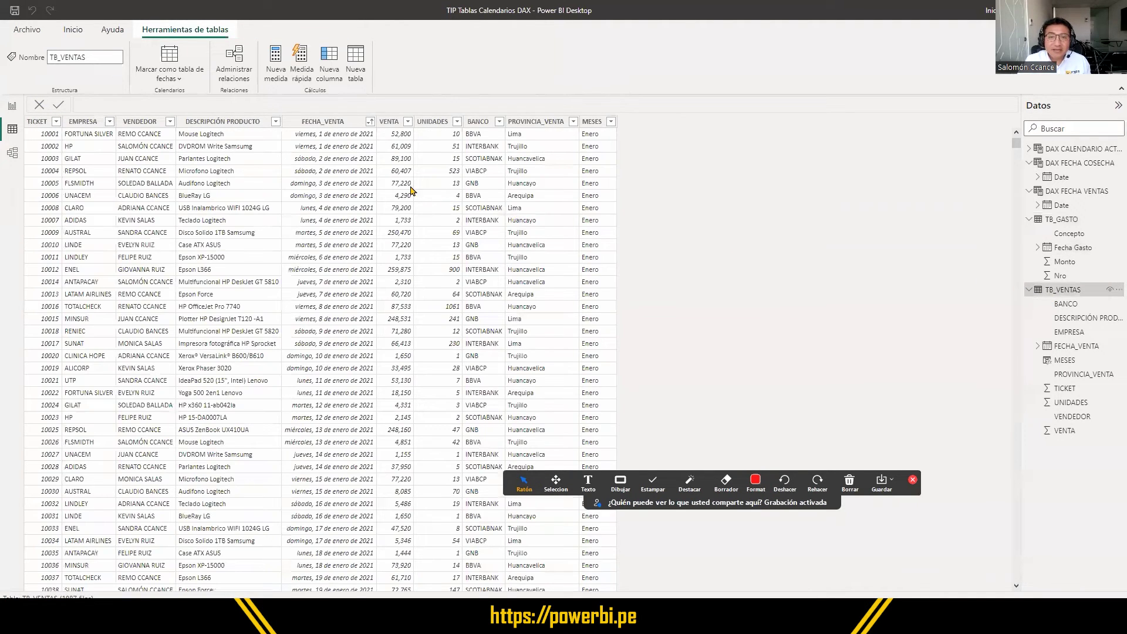
pyautogui.click(341, 123)
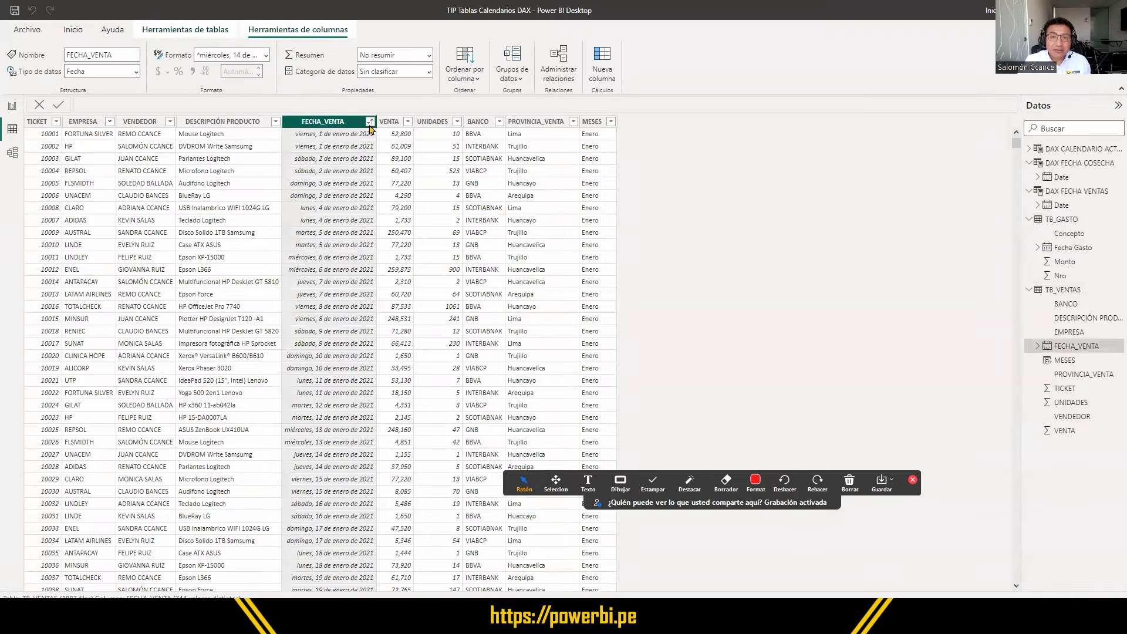
pyautogui.click(370, 122)
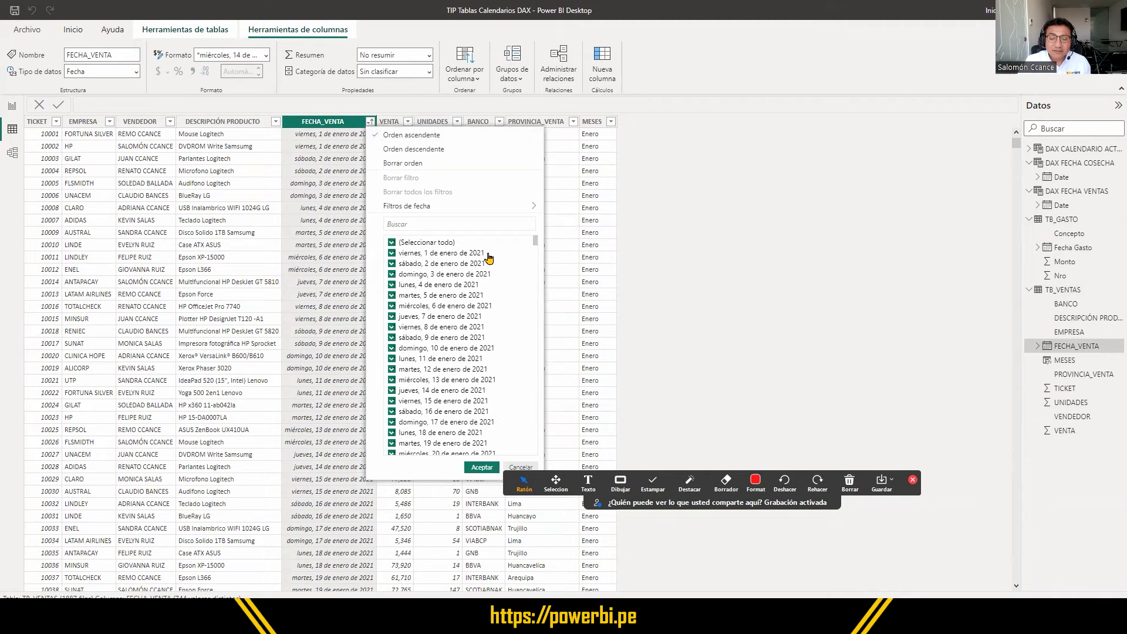
# Sort TB_GASTO by Fecha Gasto in ascending order and check the last expense date.
pyautogui.click(1060, 221)
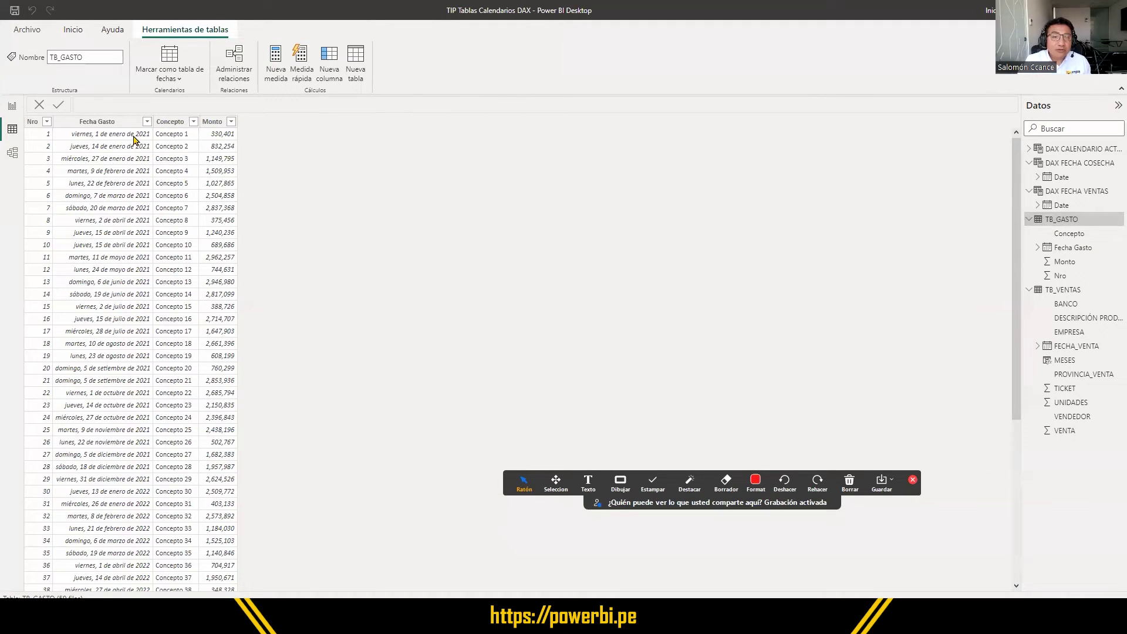
pyautogui.click(143, 123)
pyautogui.click(148, 124)
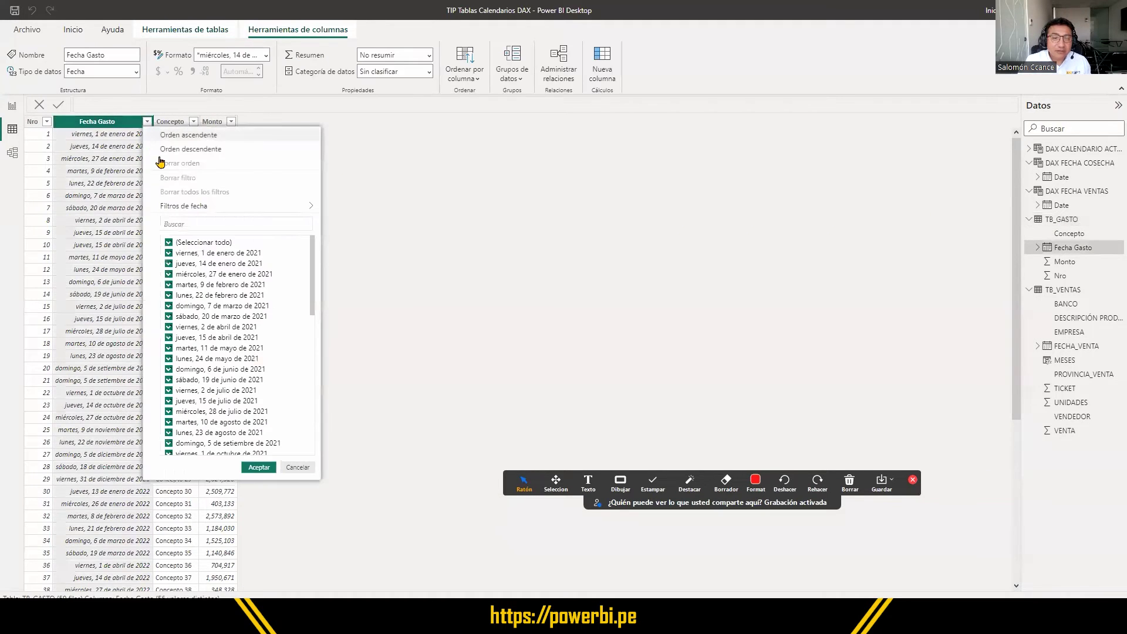
pyautogui.click(191, 138)
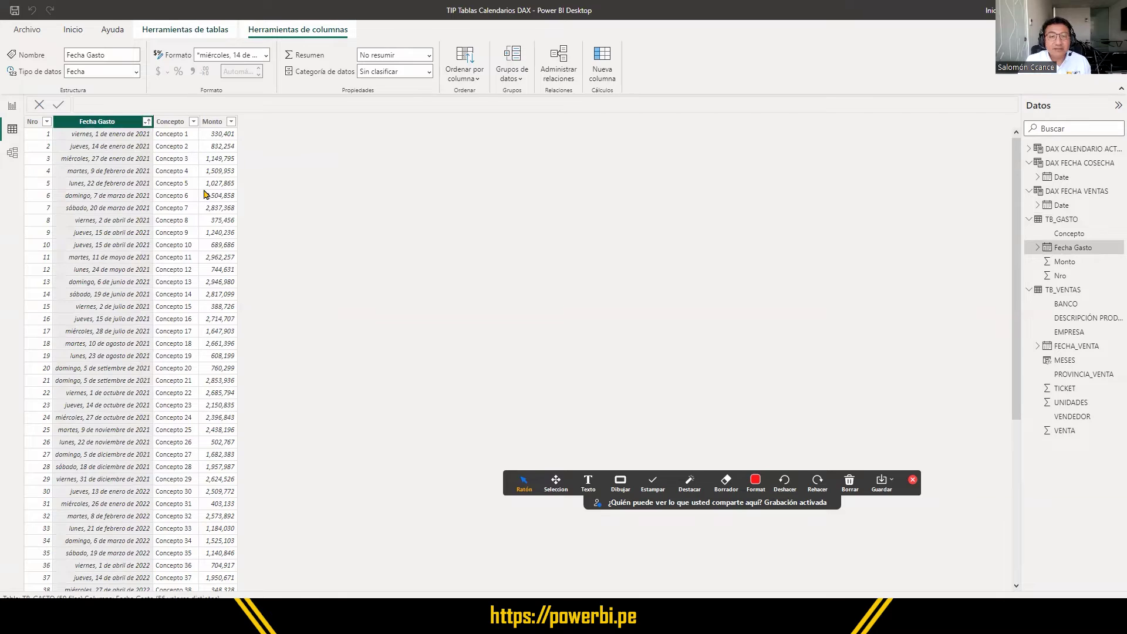
pyautogui.moveTo(1018, 247); pyautogui.dragTo(1025, 540)
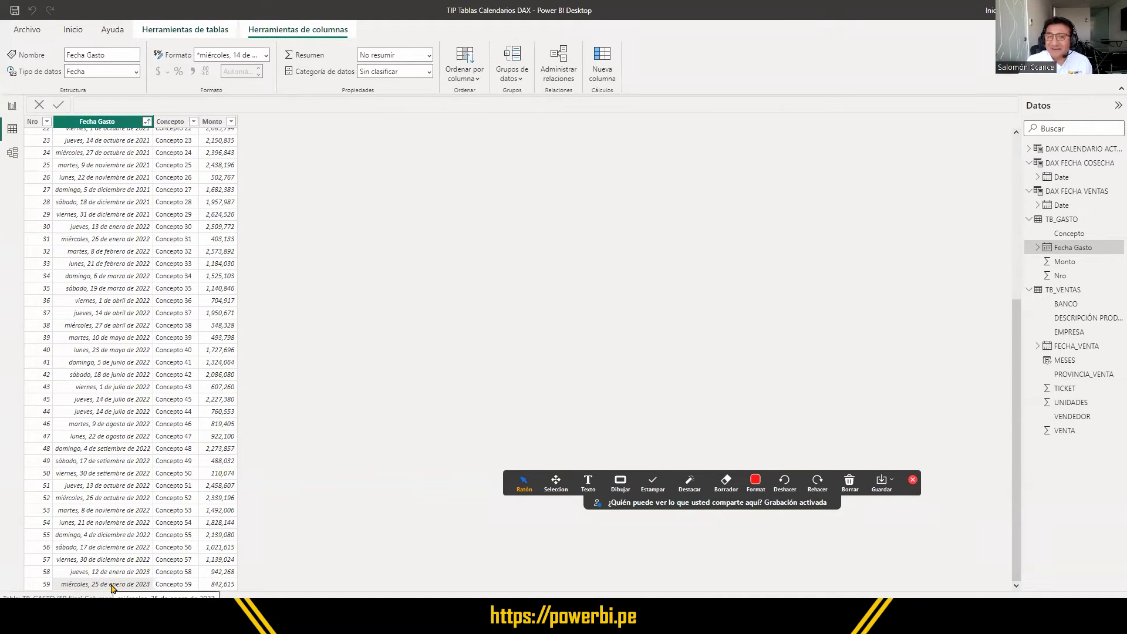
pyautogui.press('ctrl')
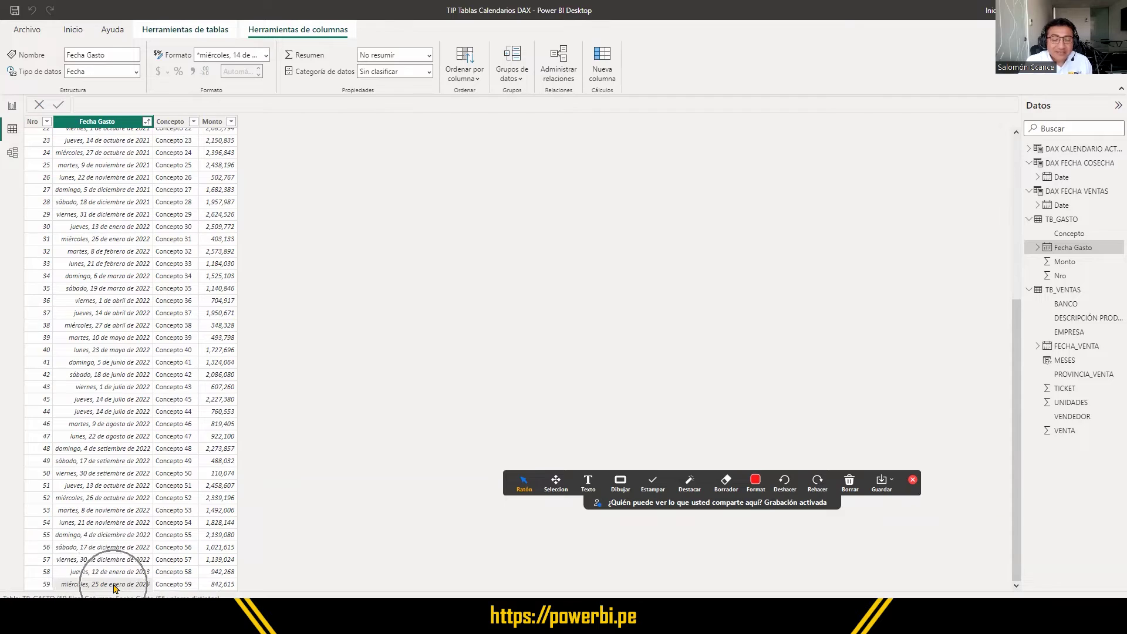
pyautogui.press('ctrl')
pyautogui.press('ctrl')
pyautogui.press('ctrl')
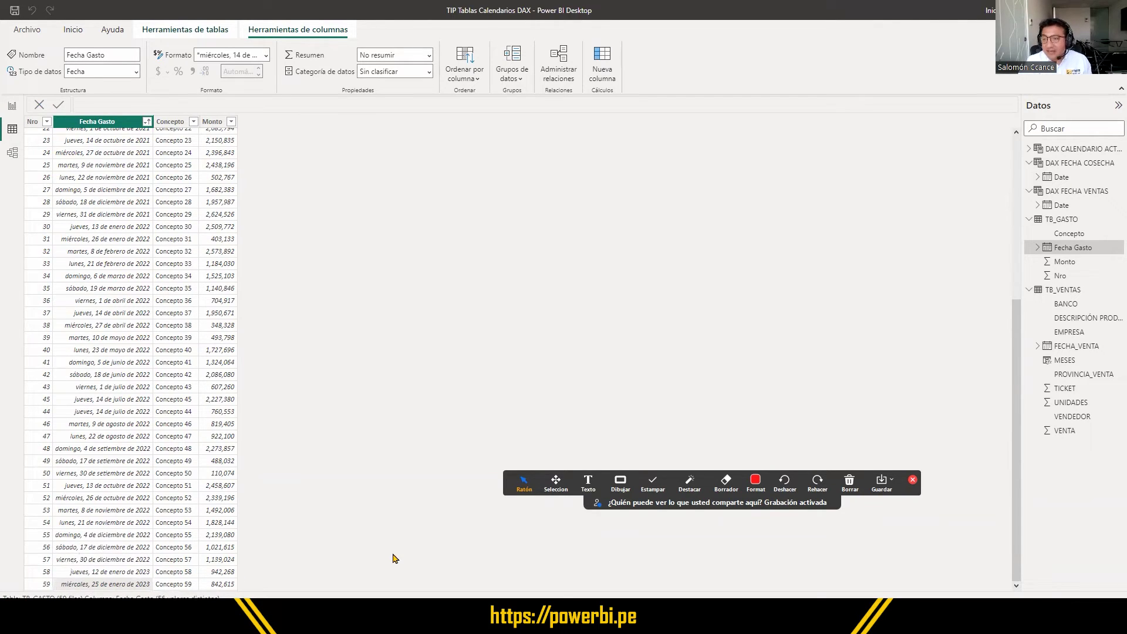
# Check the first and last sales dates in the FECHA_VENTA column of TB_VENTAS.
pyautogui.click(1065, 290)
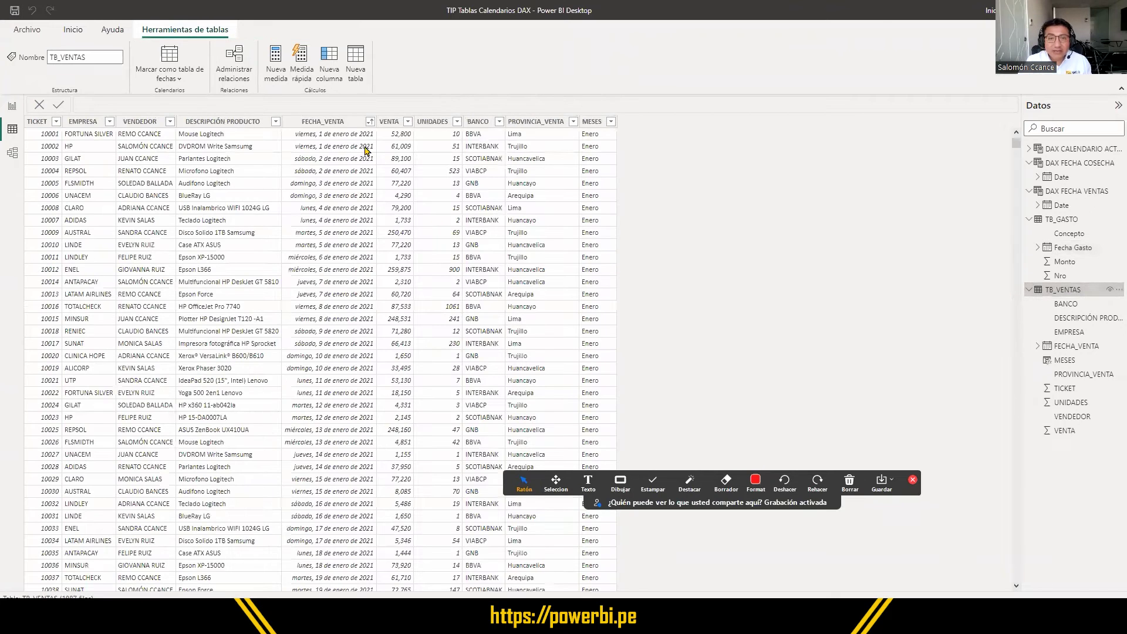
pyautogui.click(337, 148)
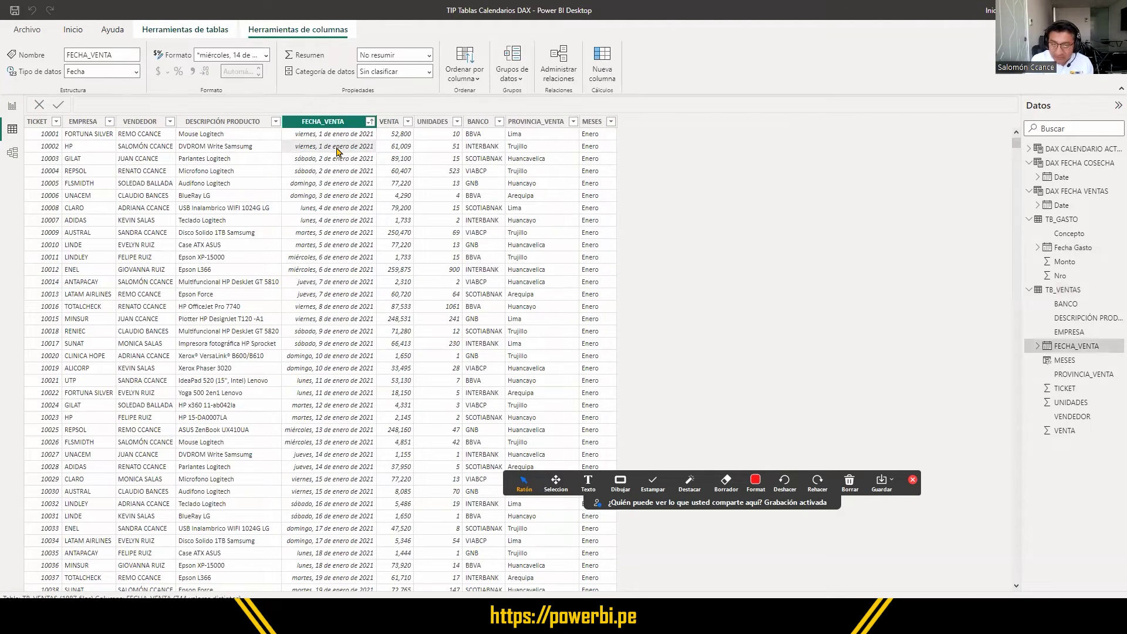
pyautogui.hotkey('ctrl', 'End')
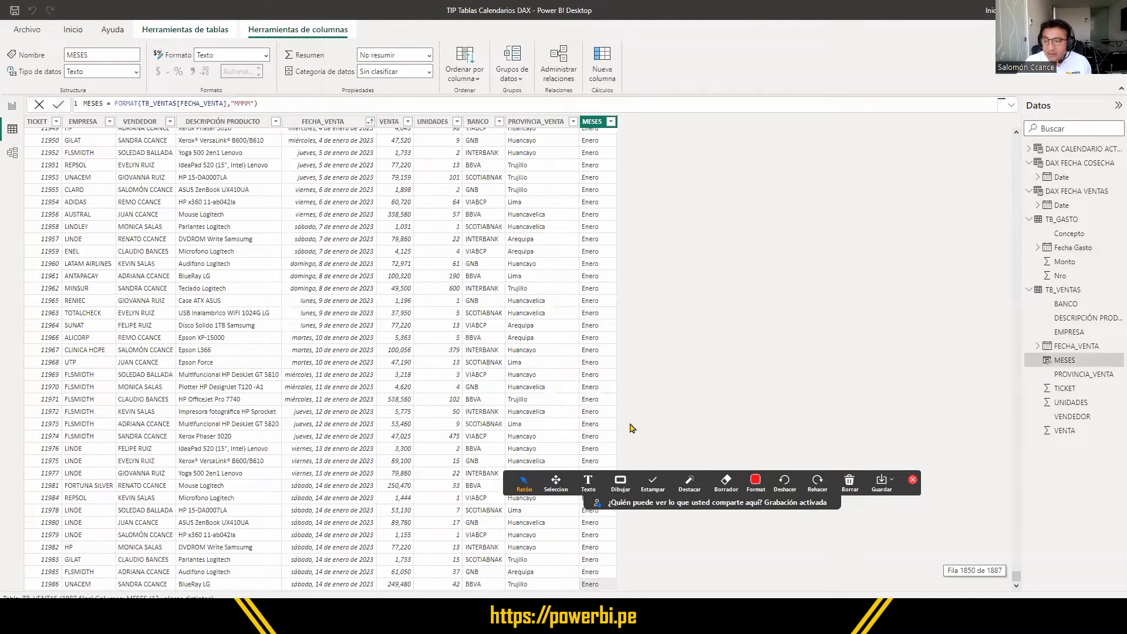
pyautogui.click(322, 585)
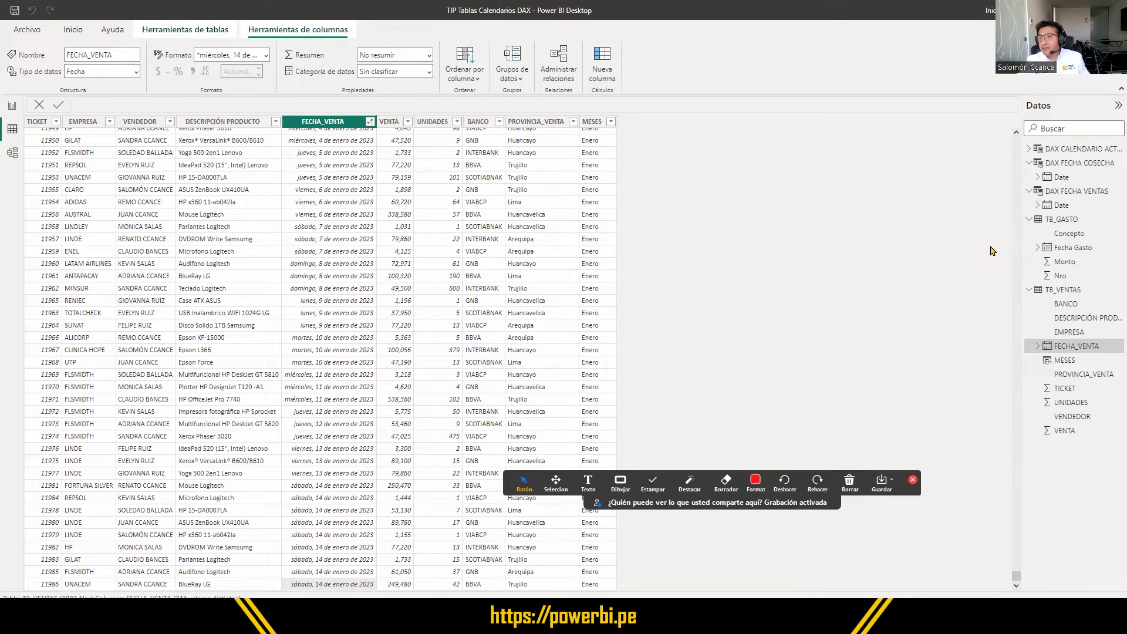
# Compare the start date and CALENDARAUTO formula of DAX FECHA COSECHA with the first Fecha Gasto date in TB_GASTO.
pyautogui.click(1092, 163)
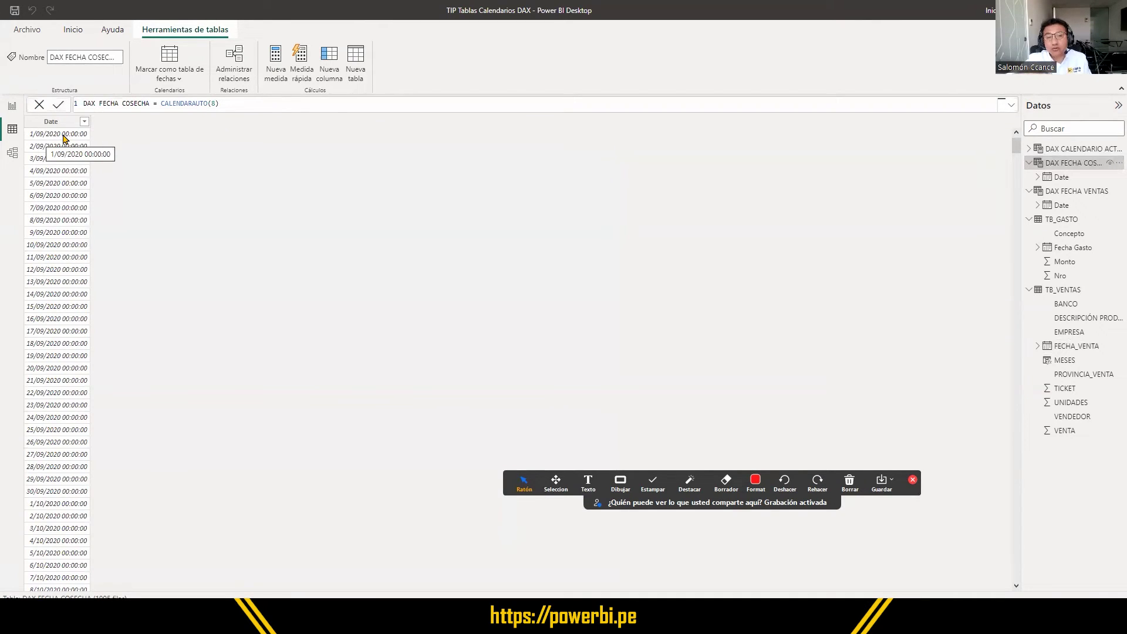
pyautogui.click(211, 104)
pyautogui.moveTo(219, 104); pyautogui.dragTo(179, 103)
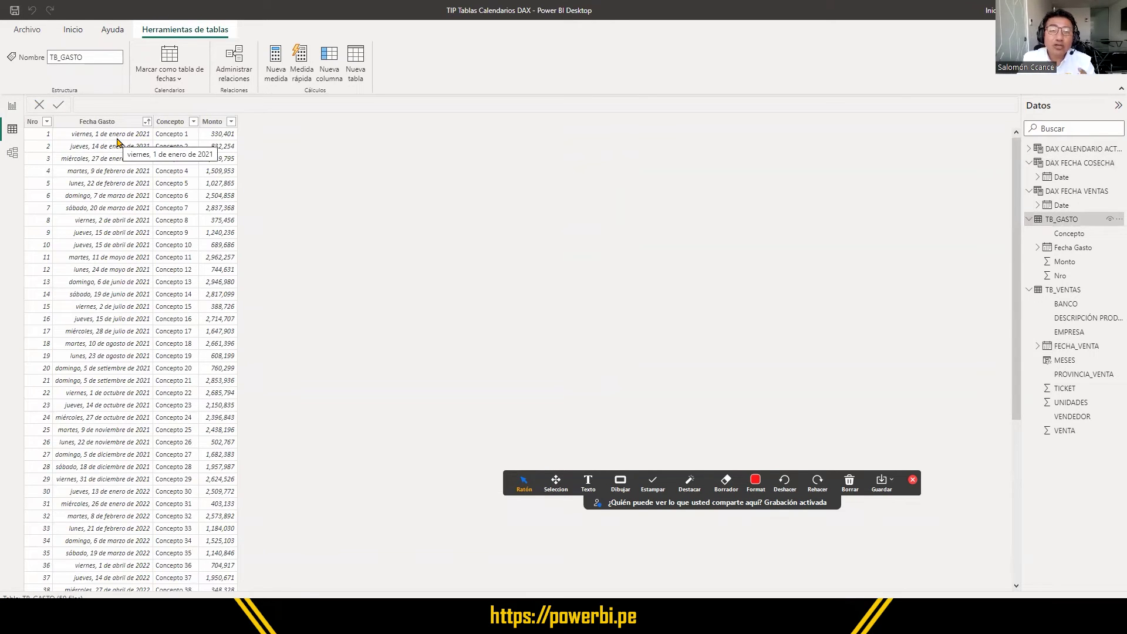
pyautogui.click(123, 137)
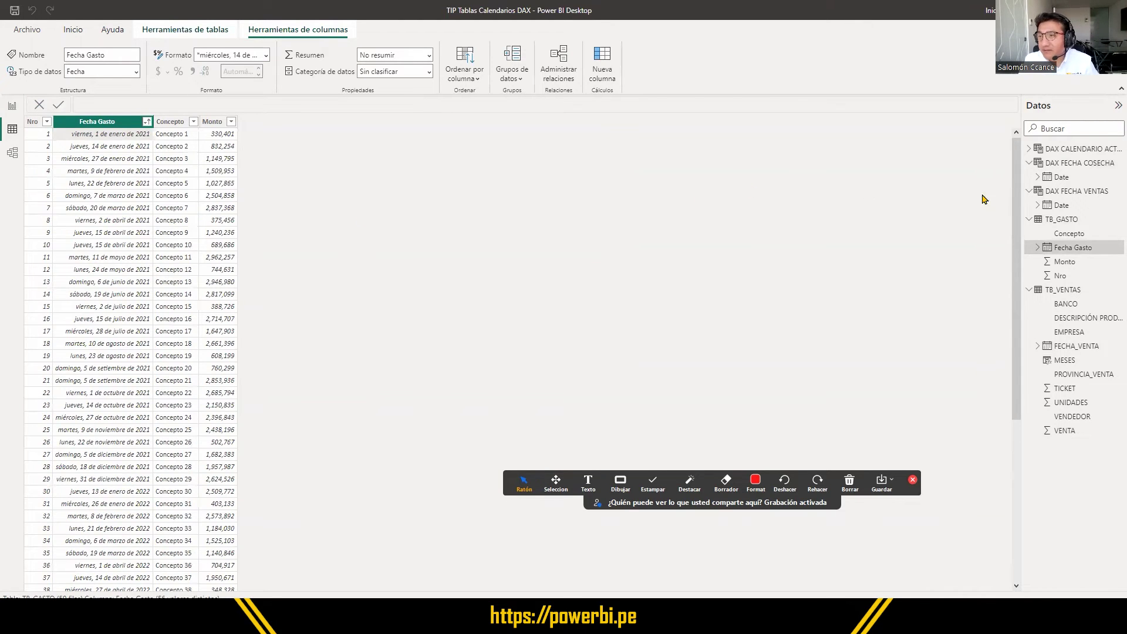
pyautogui.click(1087, 165)
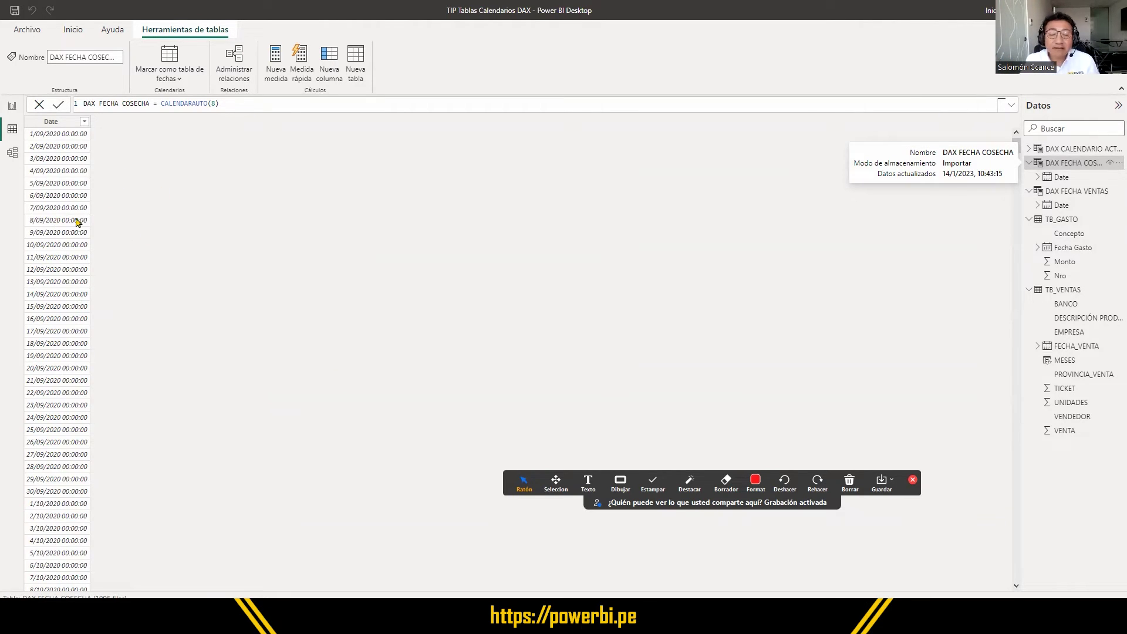
pyautogui.click(51, 121)
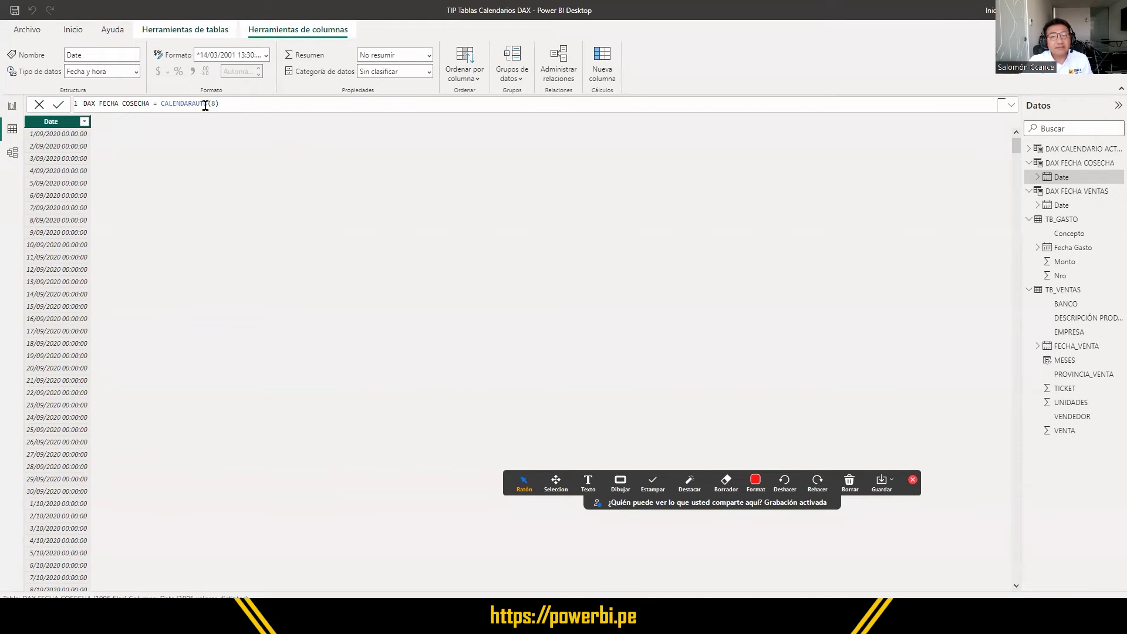
pyautogui.moveTo(165, 104); pyautogui.dragTo(242, 101)
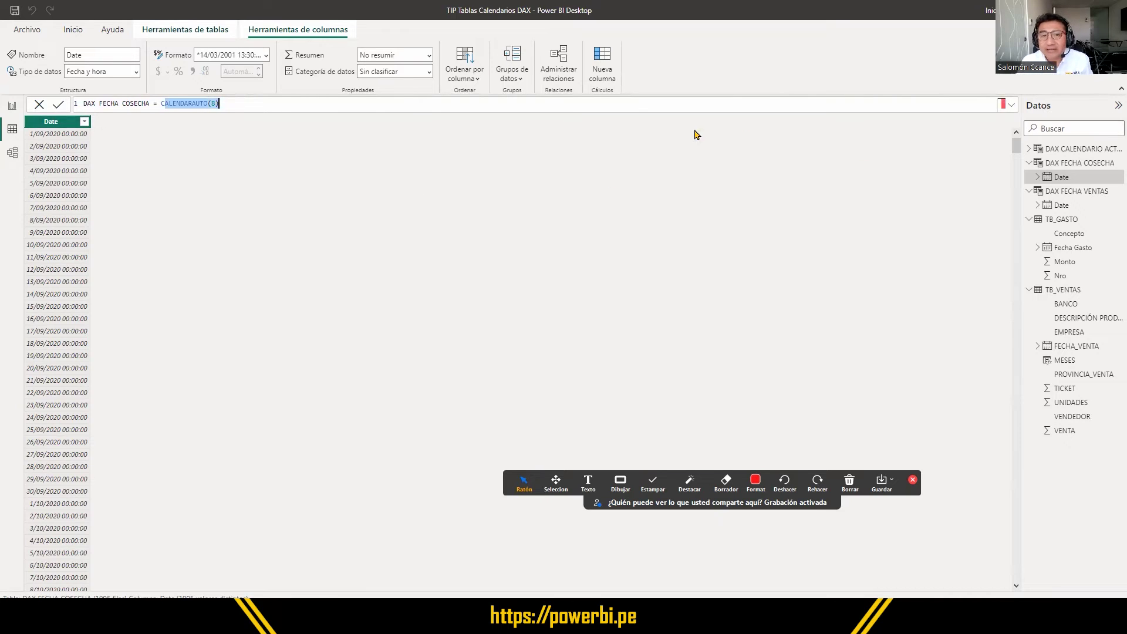
# Create a new calculated table named DAX_FECHA_PROY from the data view.
pyautogui.click(17, 129)
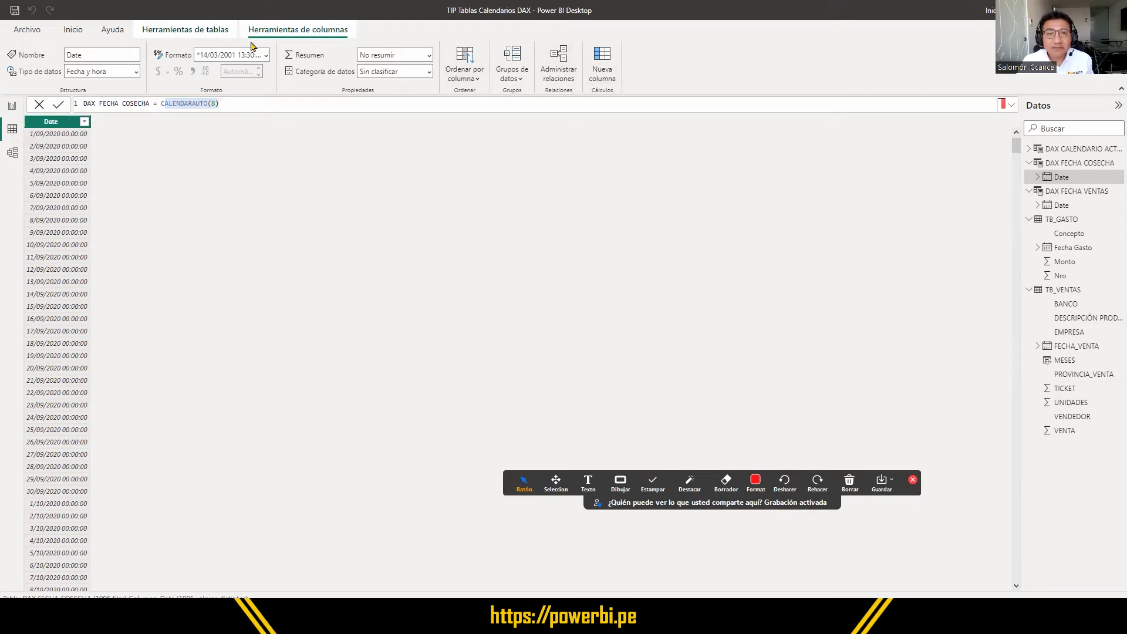
pyautogui.click(13, 136)
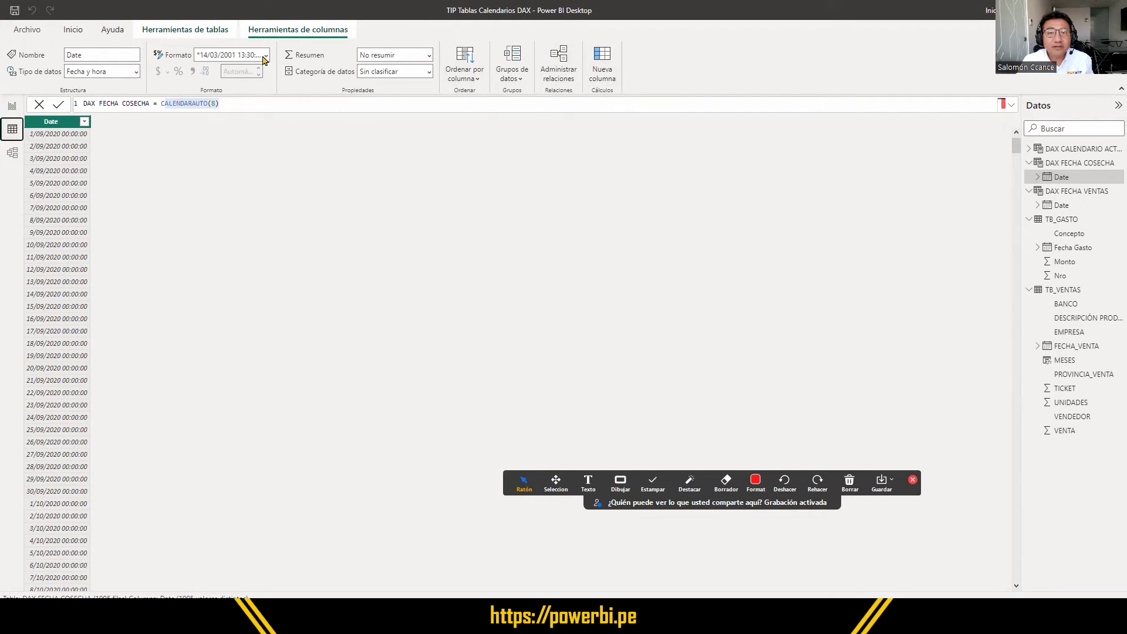
pyautogui.click(198, 34)
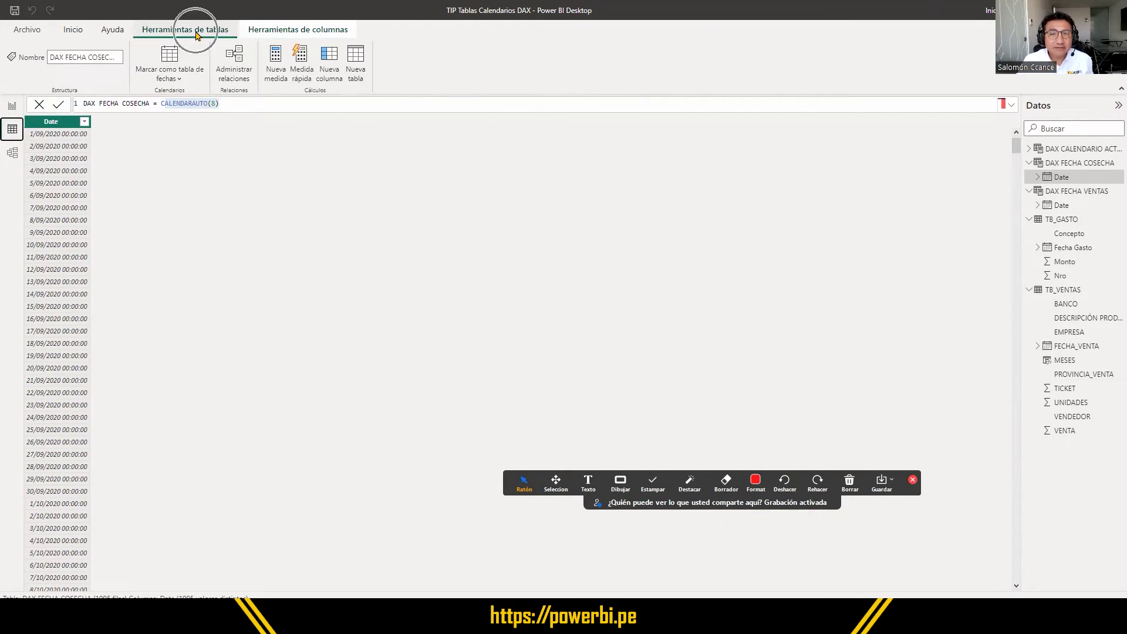
pyautogui.click(357, 68)
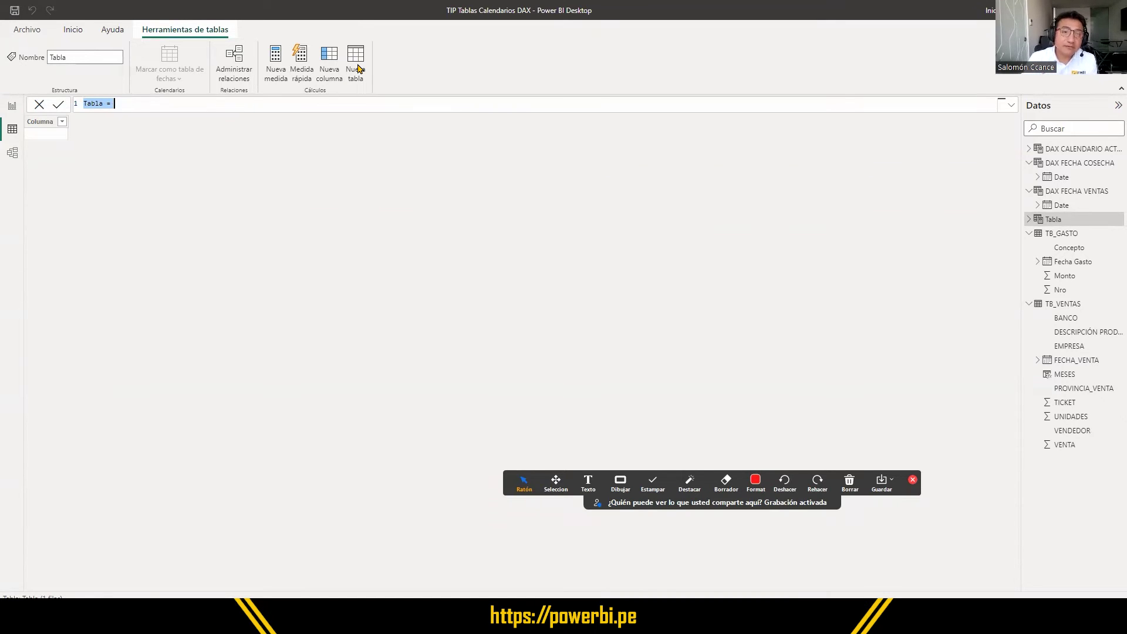
pyautogui.doubleClick(94, 103)
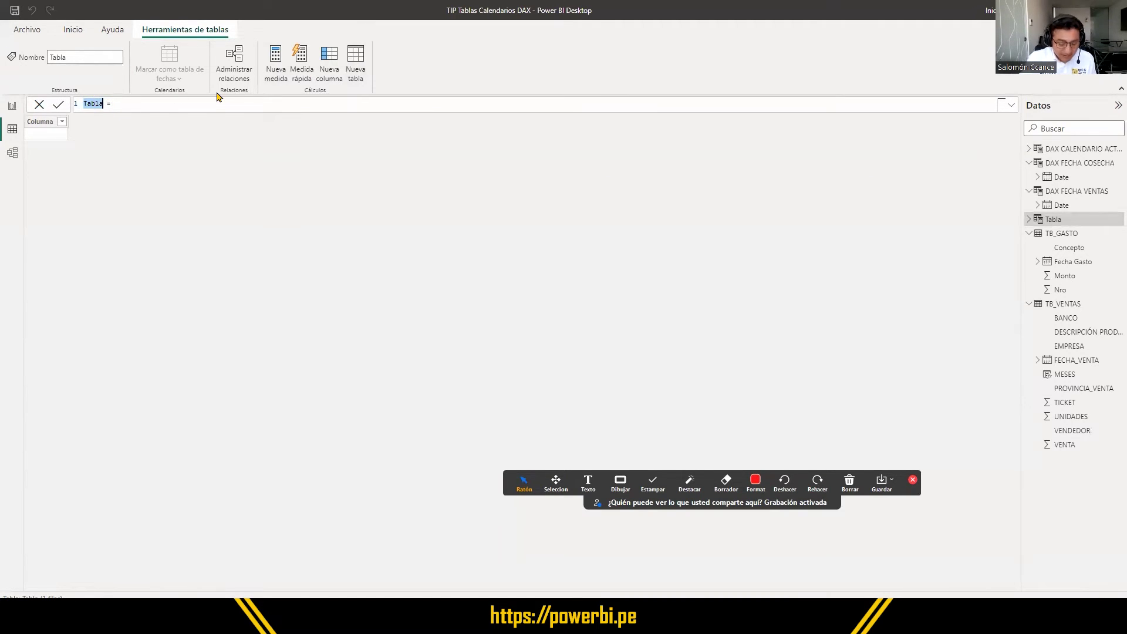
pyautogui.write('DAX_FECHA_VENTAS')
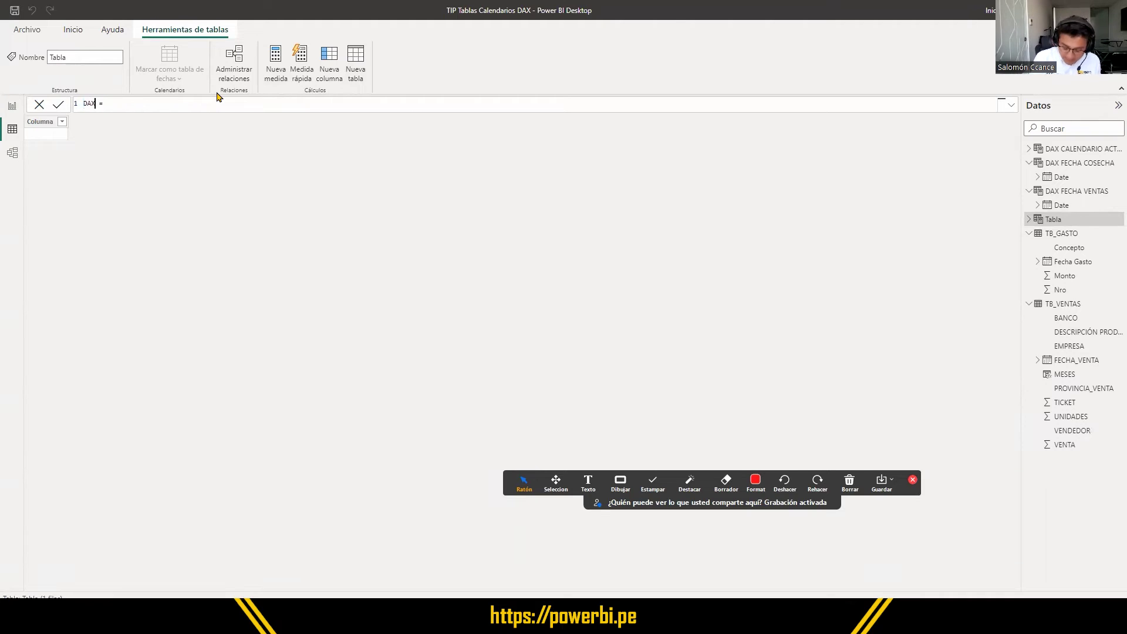
pyautogui.press('Delete')
pyautogui.press('Delete')
pyautogui.press('Delete')
pyautogui.press('Delete')
pyautogui.write('PROY')
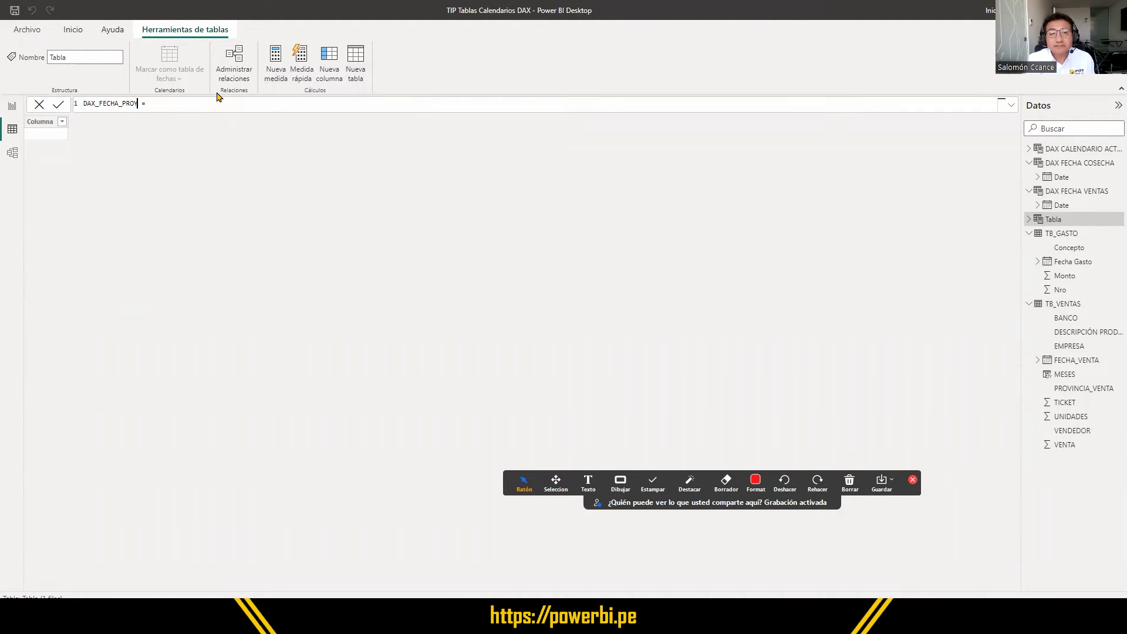
# Define DAX_FECHA_PROY as CALENDARAUTO(12), commit the formula and check the first dates in its Date column.
pyautogui.press('End')
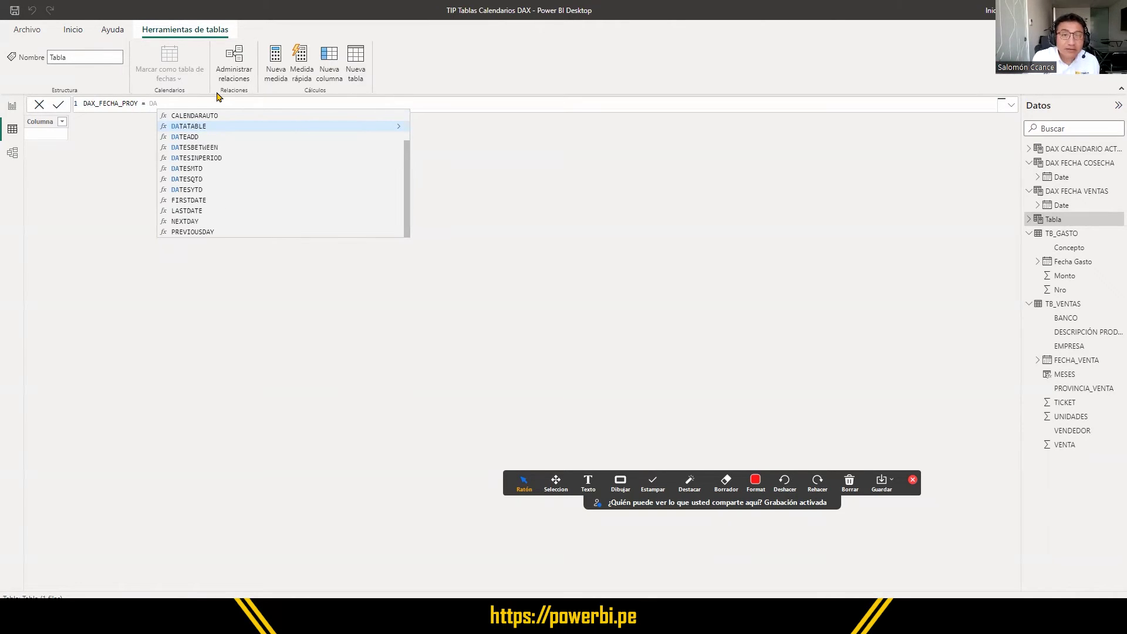
pyautogui.write('calen')
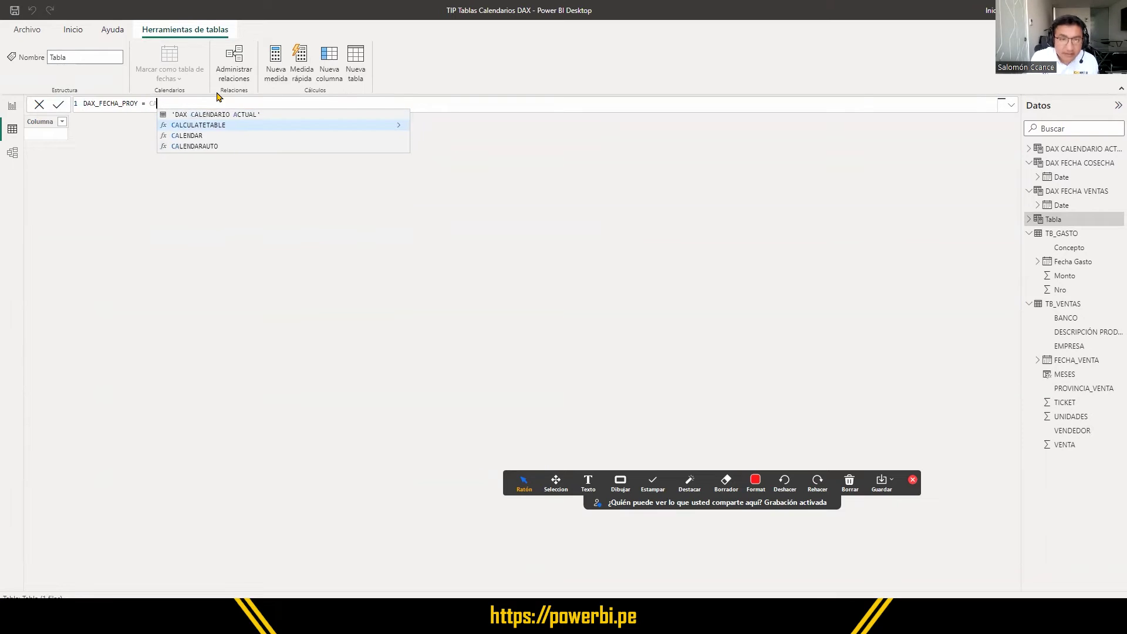
pyautogui.press('Down')
pyautogui.press('Down')
pyautogui.press('Tab')
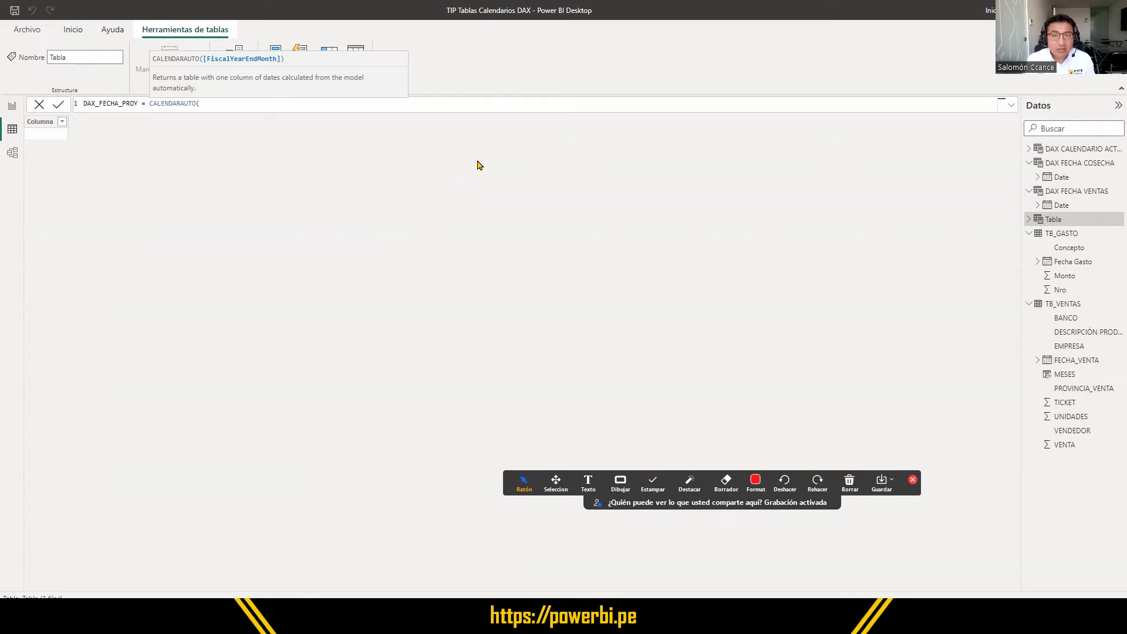
pyautogui.write('12')
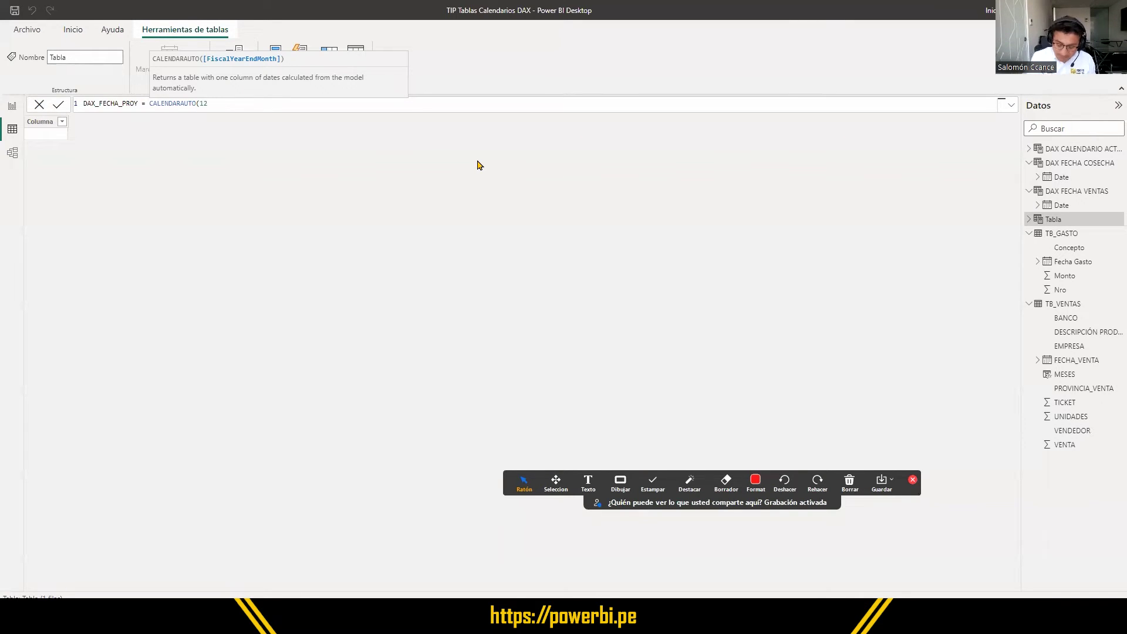
pyautogui.write(')')
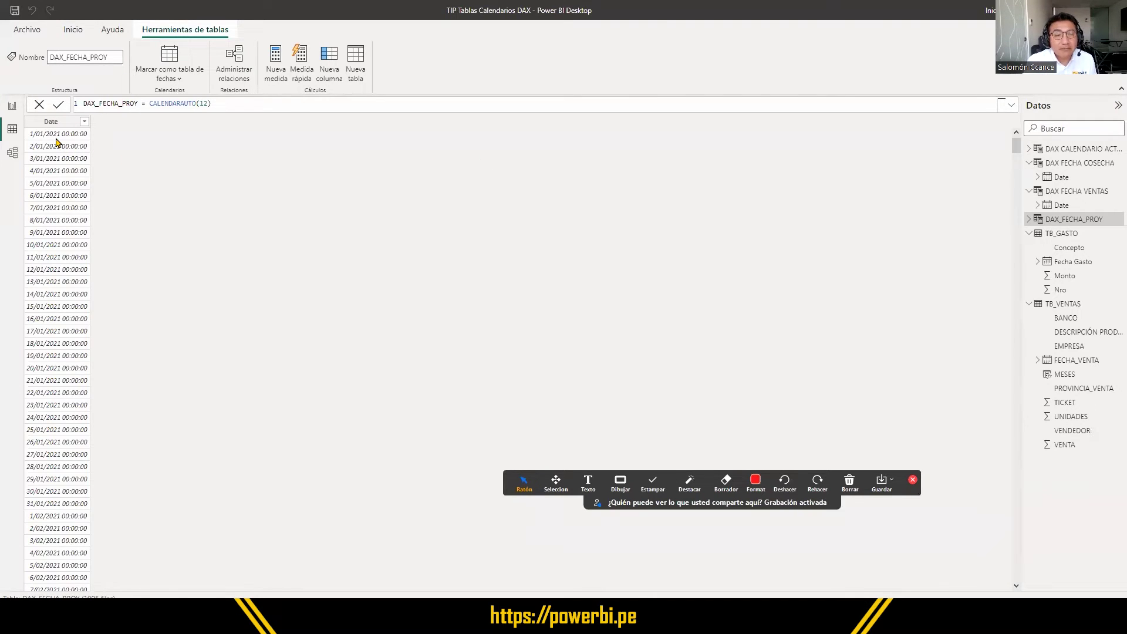
pyautogui.click(75, 147)
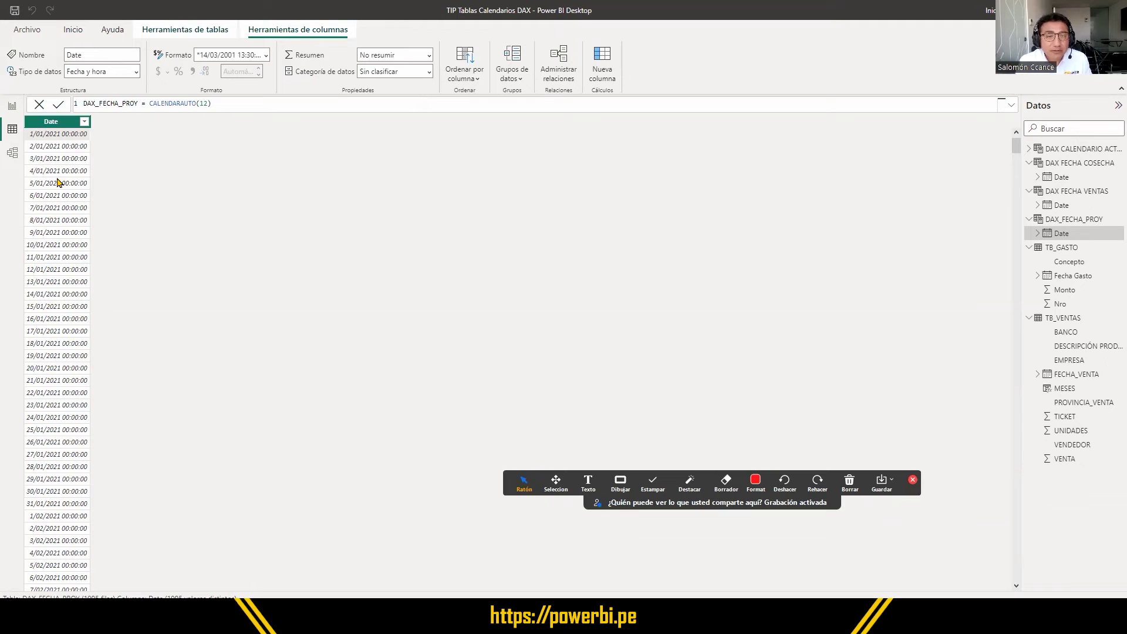
# Check the last dates of DAX_FECHA_PROY and redefine the table as CALENDAR(DATE(2021,1,1), TODAY()).
pyautogui.hotkey('ctrl', 'End')
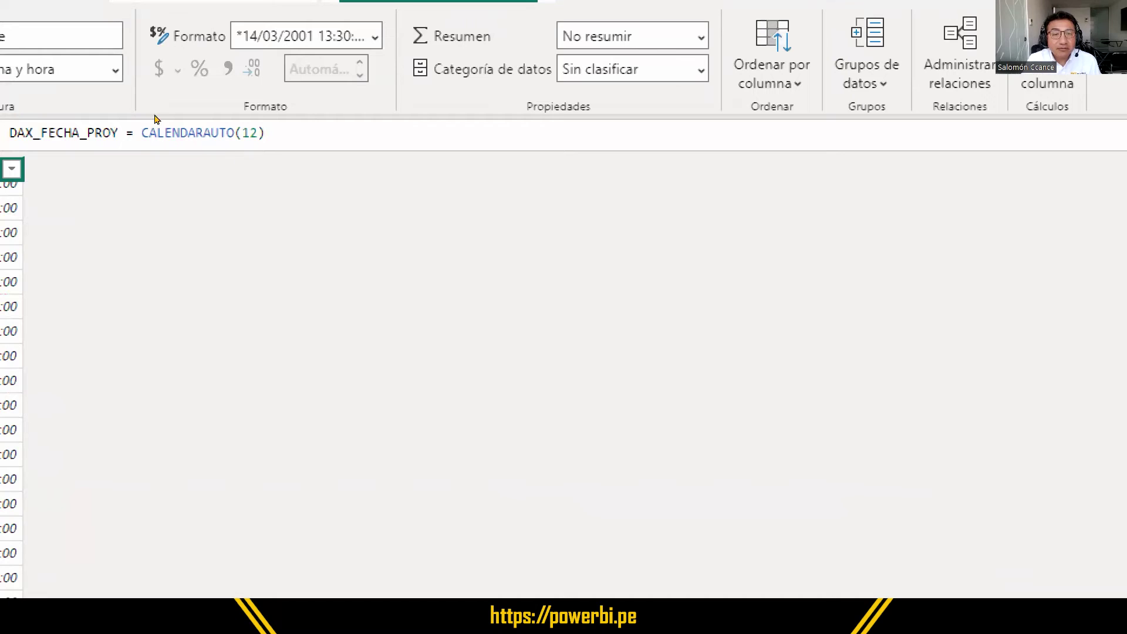
pyautogui.moveTo(146, 103); pyautogui.dragTo(239, 103)
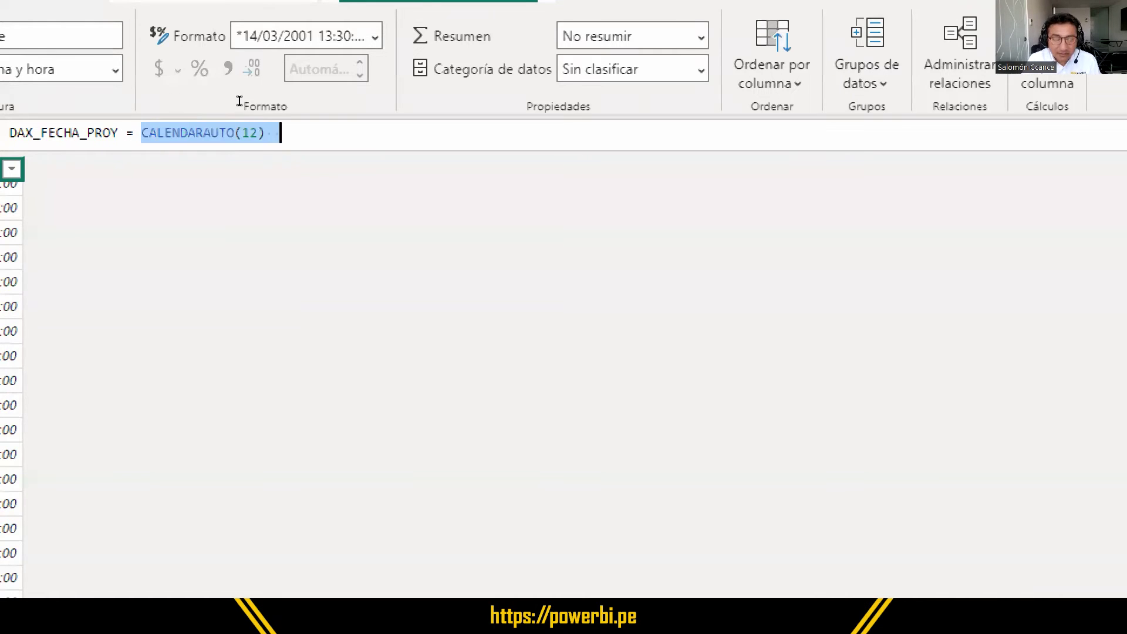
pyautogui.write('CALENDAR(')
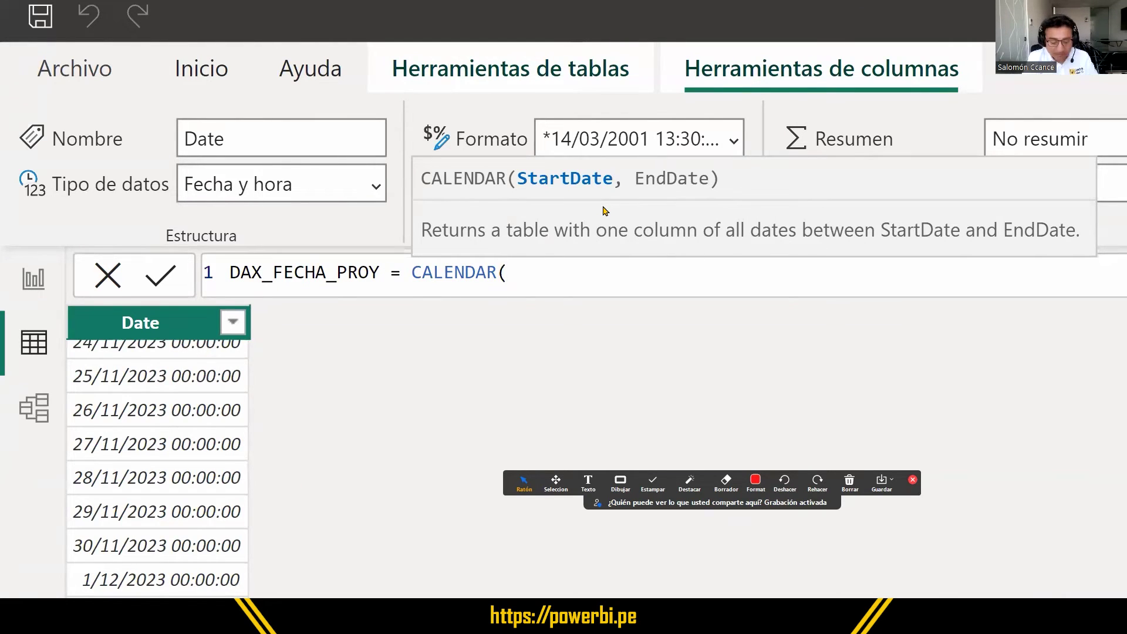
pyautogui.write('DATE(')
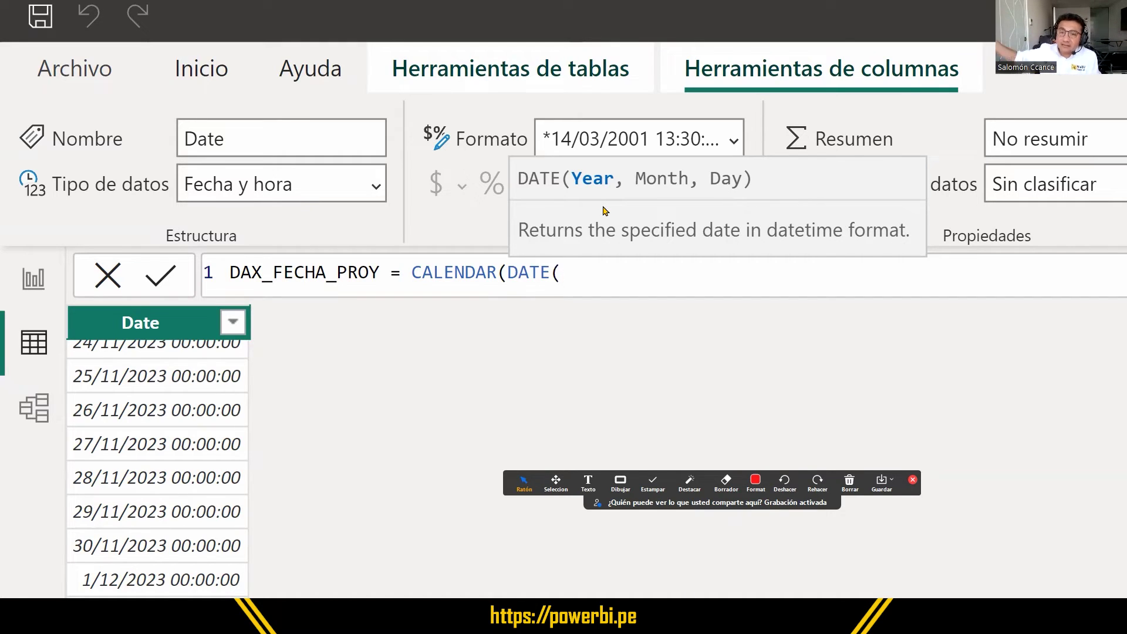
pyautogui.write('2021')
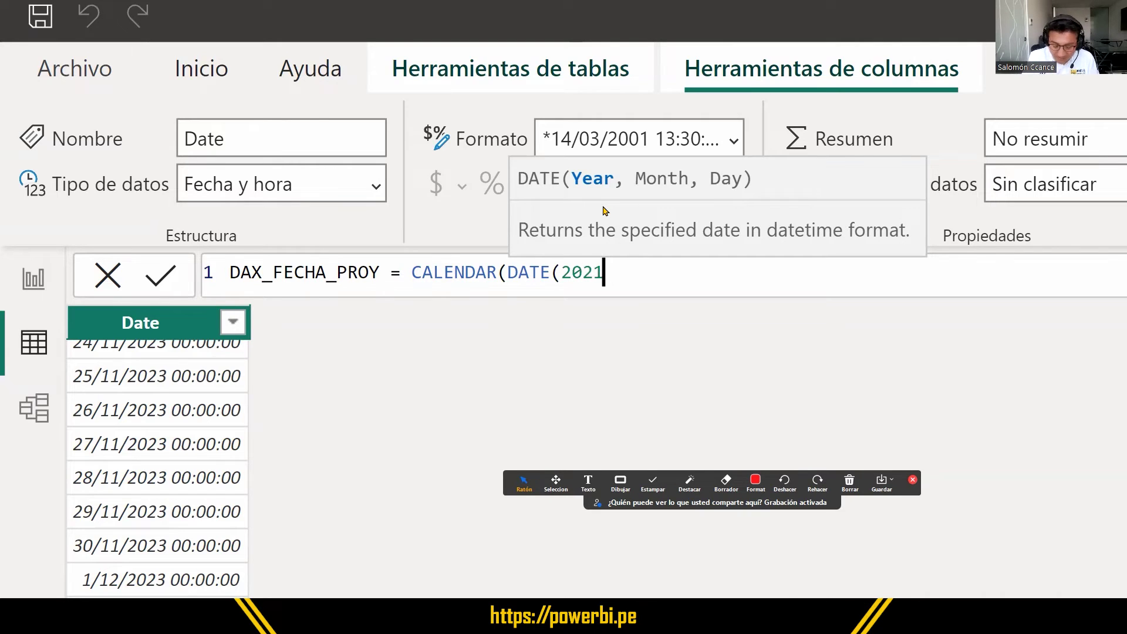
pyautogui.write(',1,1),')
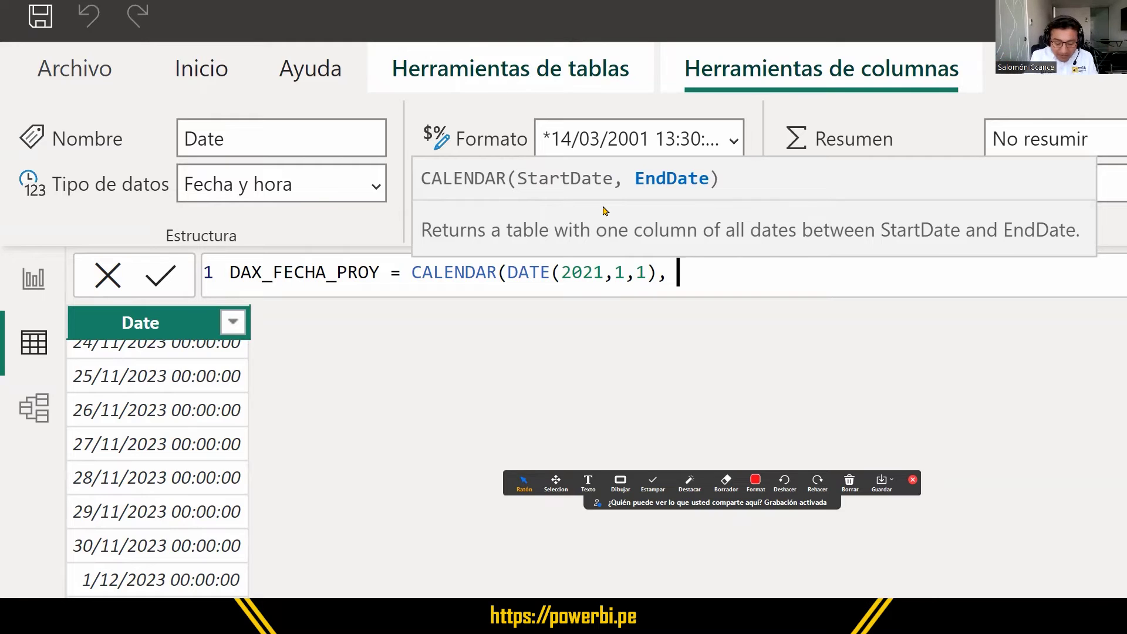
pyautogui.write('TODA')
pyautogui.press('Tab')
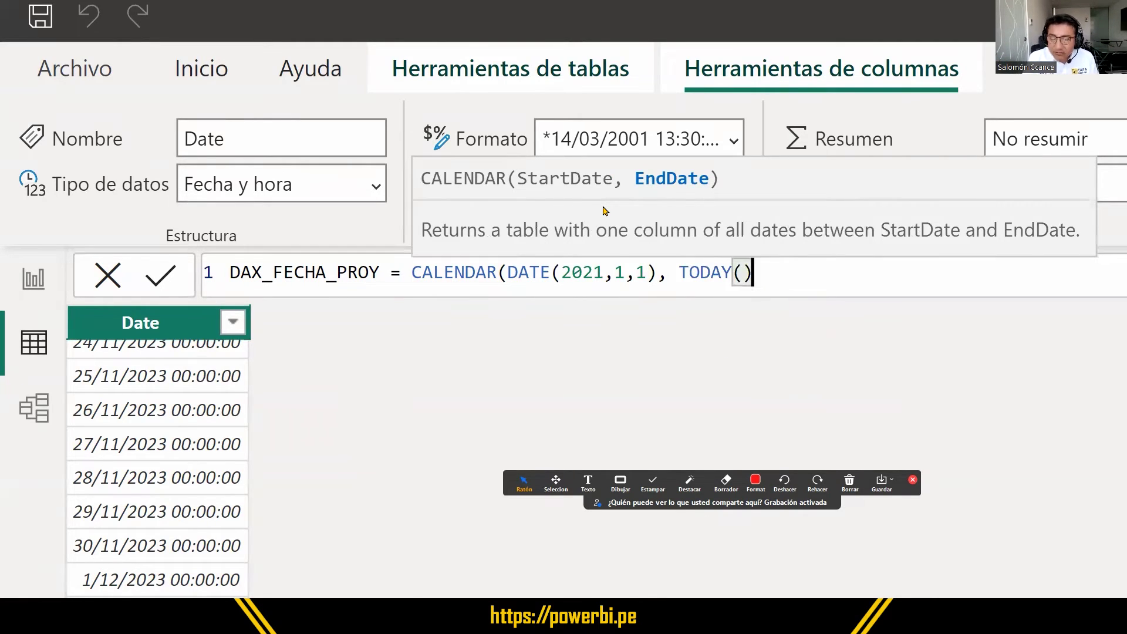
pyautogui.write(')')
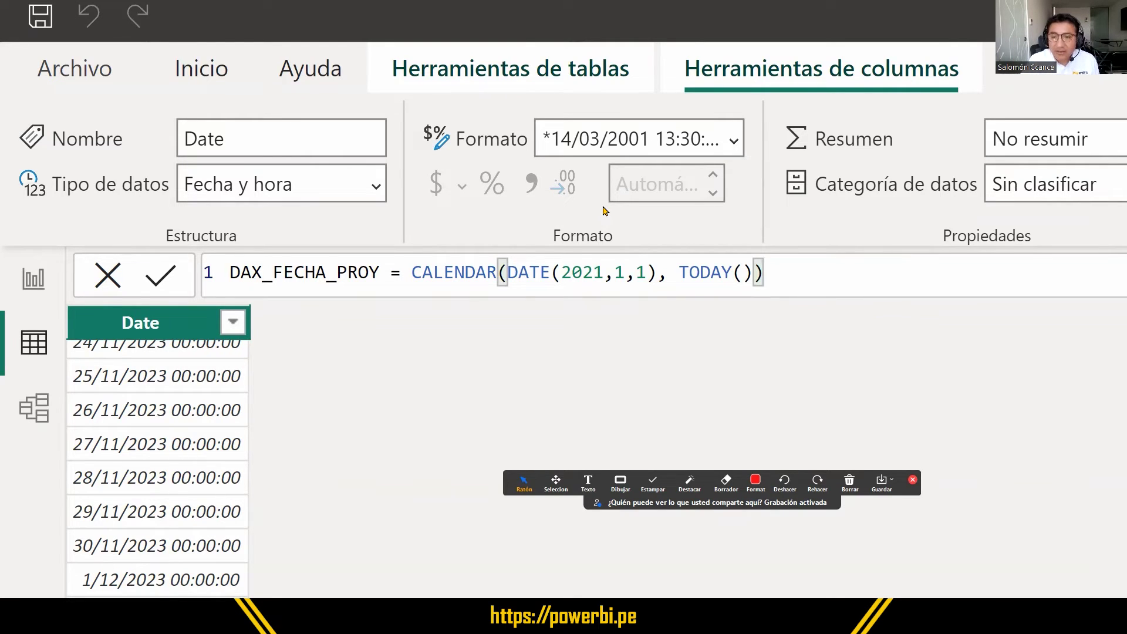
pyautogui.press('Return')
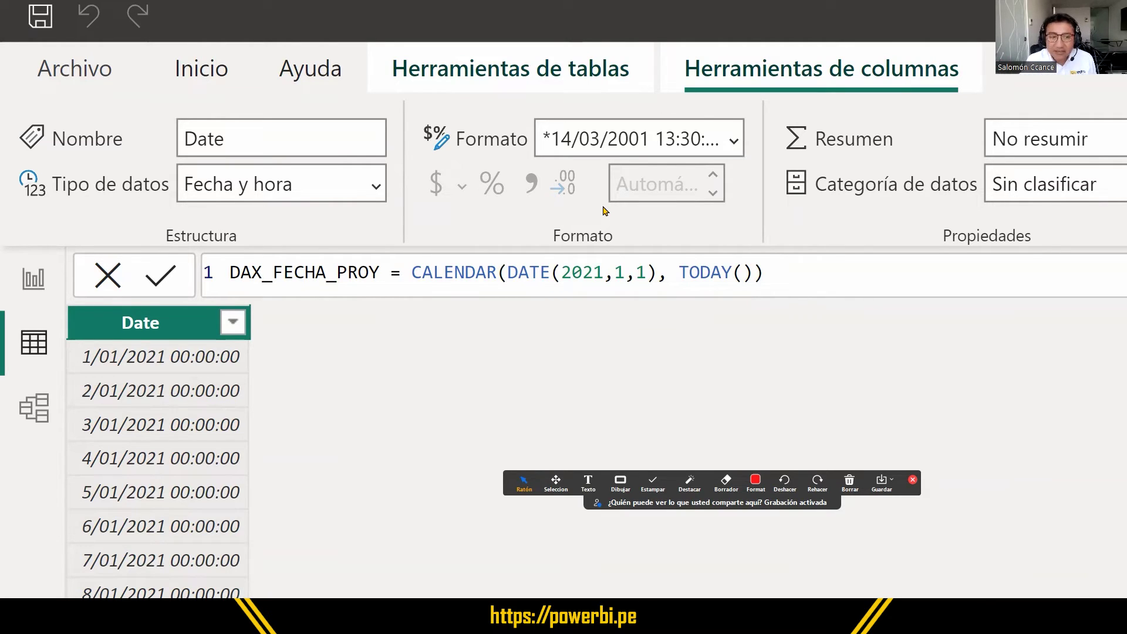
pyautogui.moveTo(380, 273); pyautogui.dragTo(230, 275)
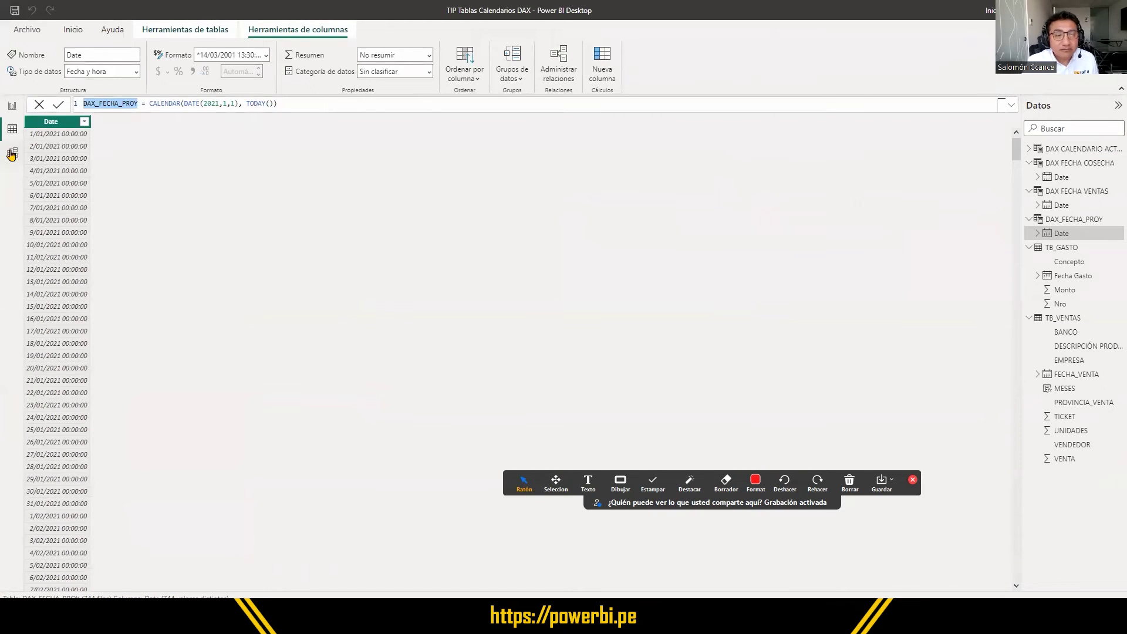
# Place the DAX_FECHA_PROY table in the model diagram below and between TB_VENTAS and TB_GASTO.
pyautogui.click(12, 153)
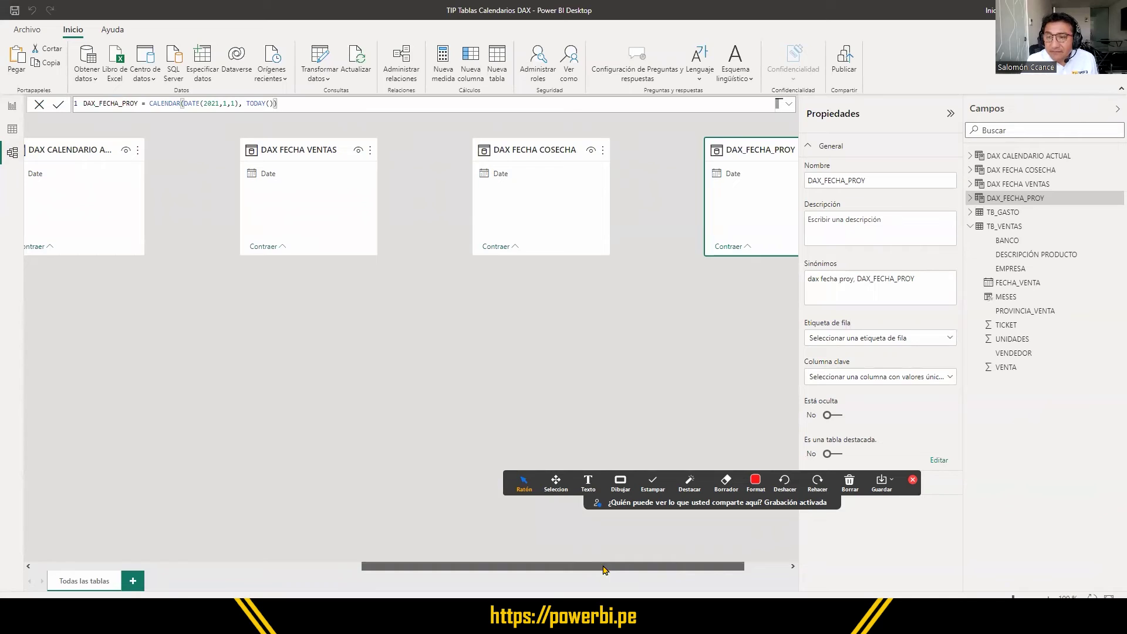
pyautogui.moveTo(601, 566); pyautogui.dragTo(646, 566)
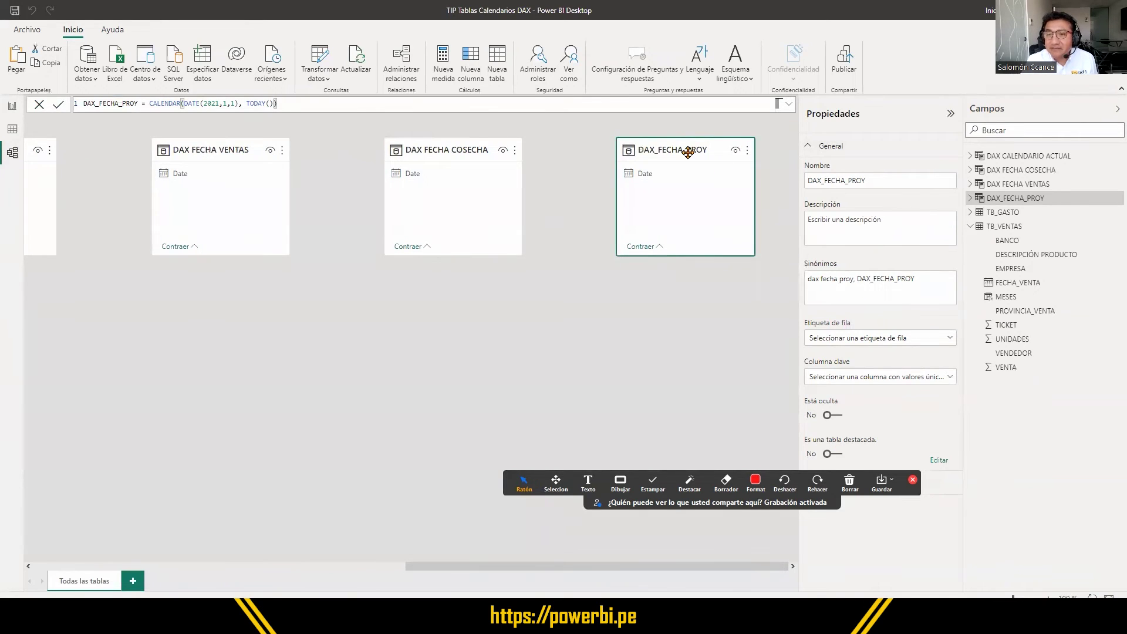
pyautogui.moveTo(674, 151); pyautogui.dragTo(230, 371)
pyautogui.moveTo(420, 567); pyautogui.dragTo(244, 525)
pyautogui.moveTo(649, 347); pyautogui.dragTo(113, 377)
pyautogui.moveTo(377, 567); pyautogui.dragTo(211, 578)
pyautogui.moveTo(204, 376); pyautogui.dragTo(375, 271)
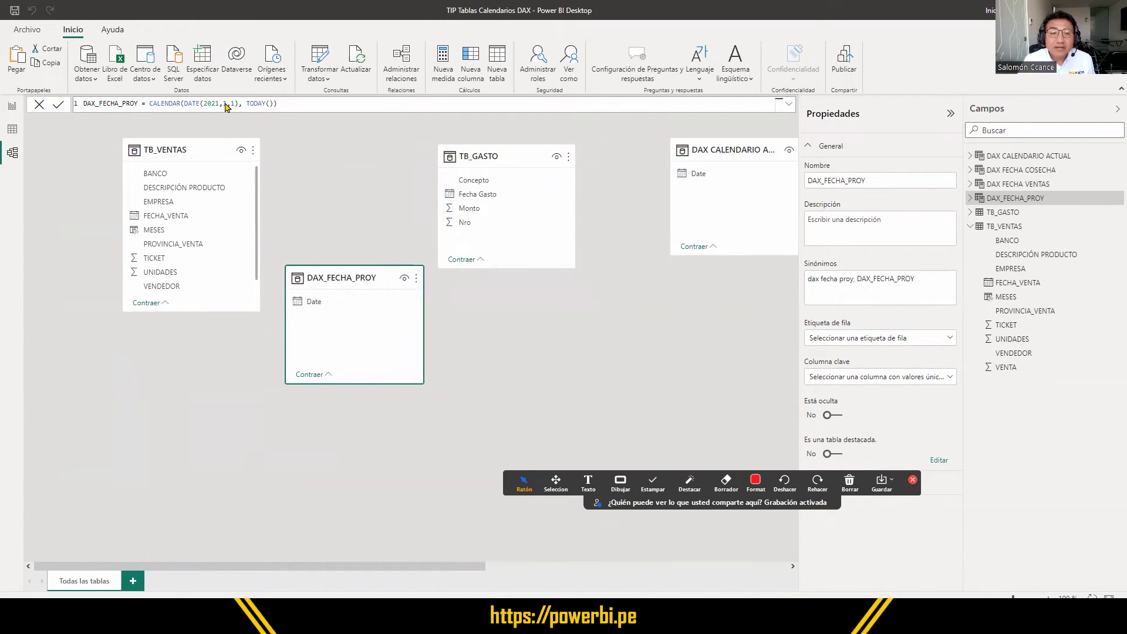
pyautogui.click(169, 147)
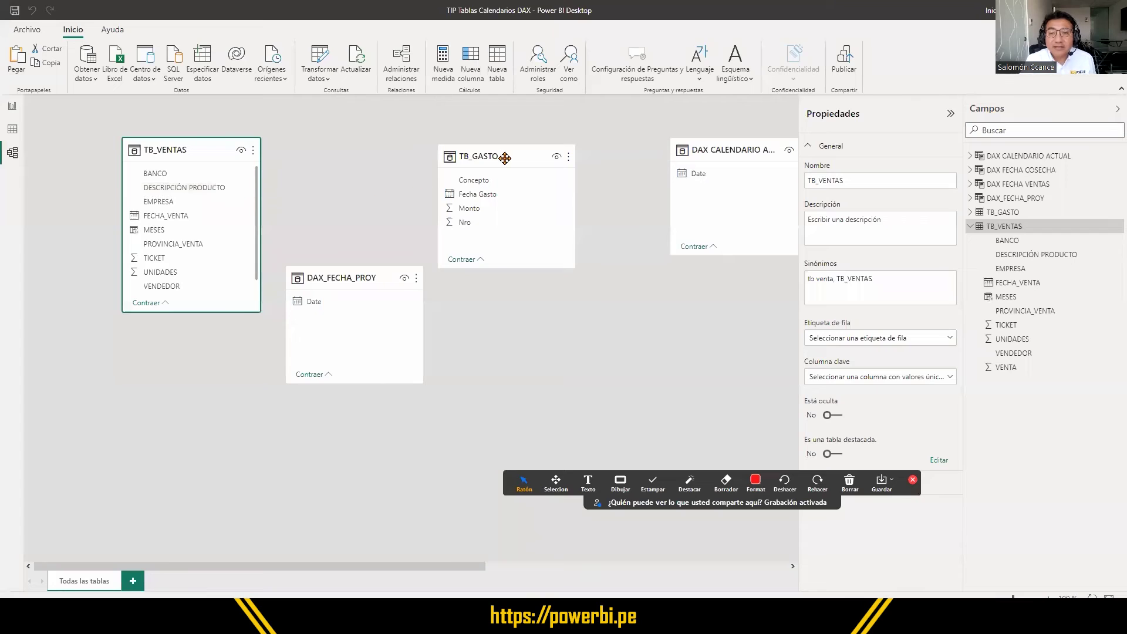
pyautogui.click(505, 157)
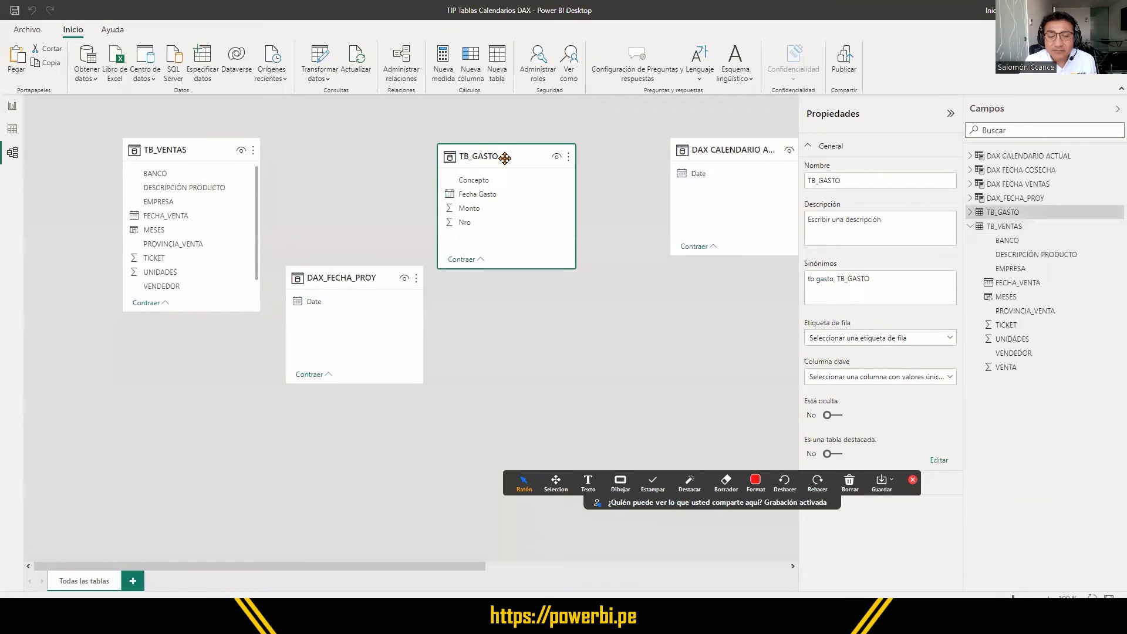
# Select the Date column of DAX_FECHA_PROY and mark it and the DAX calendar tables in the field list with red rectangles.
pyautogui.click(315, 303)
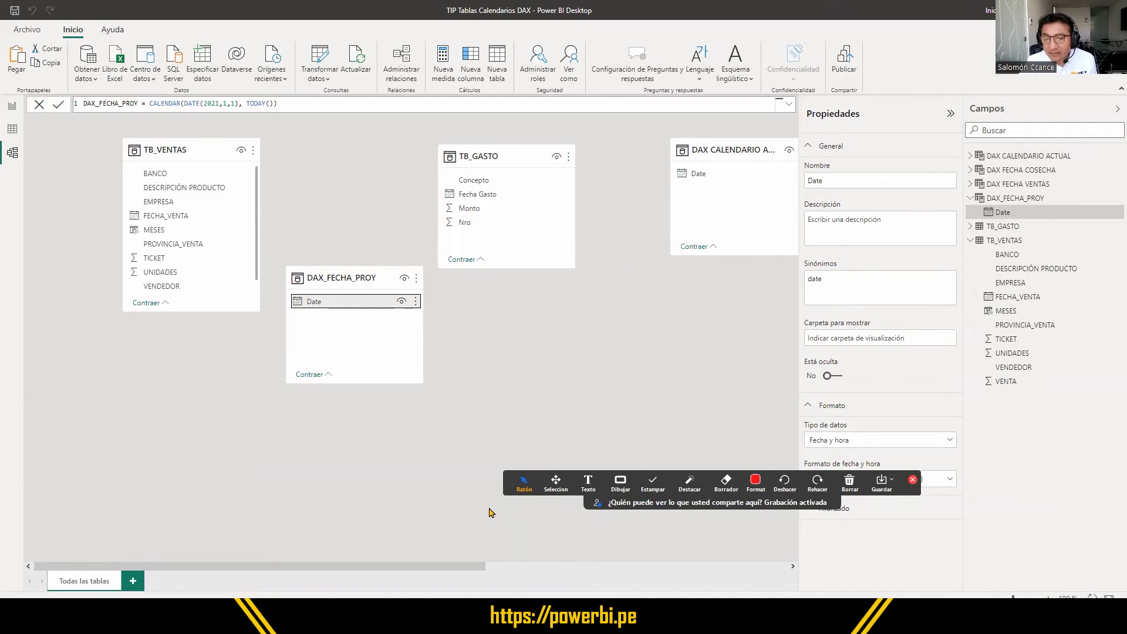
pyautogui.click(620, 483)
pyautogui.click(661, 511)
pyautogui.moveTo(960, 142)
pyautogui.mouseDown()
pyautogui.moveTo(1043, 212)
pyautogui.moveTo(1117, 225)
pyautogui.moveTo(1090, 217)
pyautogui.mouseUp()
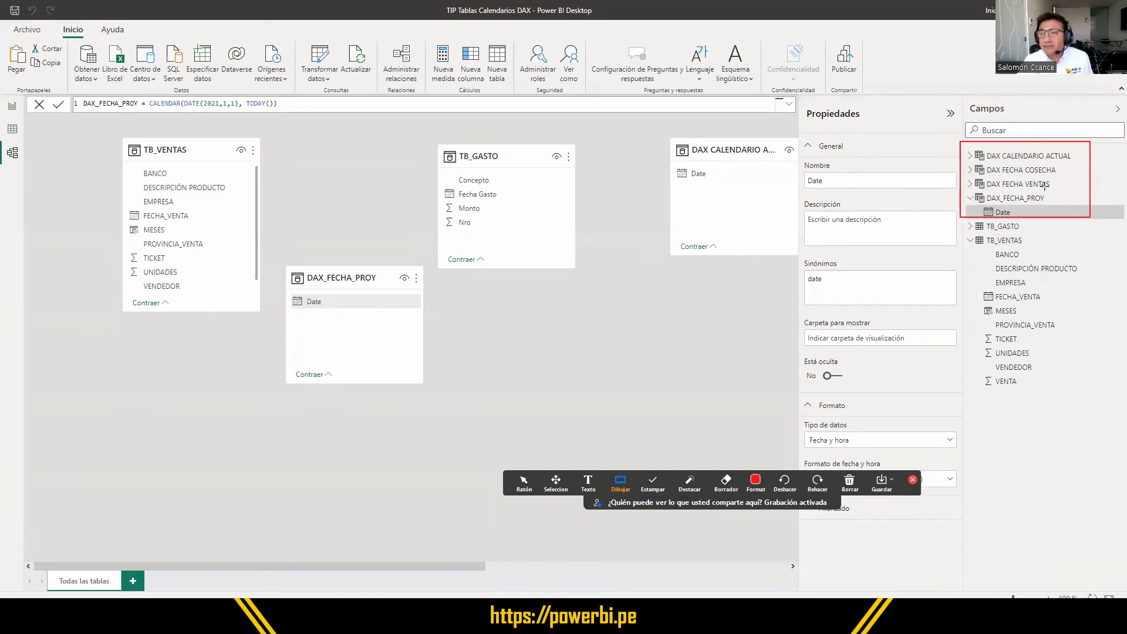
pyautogui.moveTo(976, 203); pyautogui.dragTo(1018, 221)
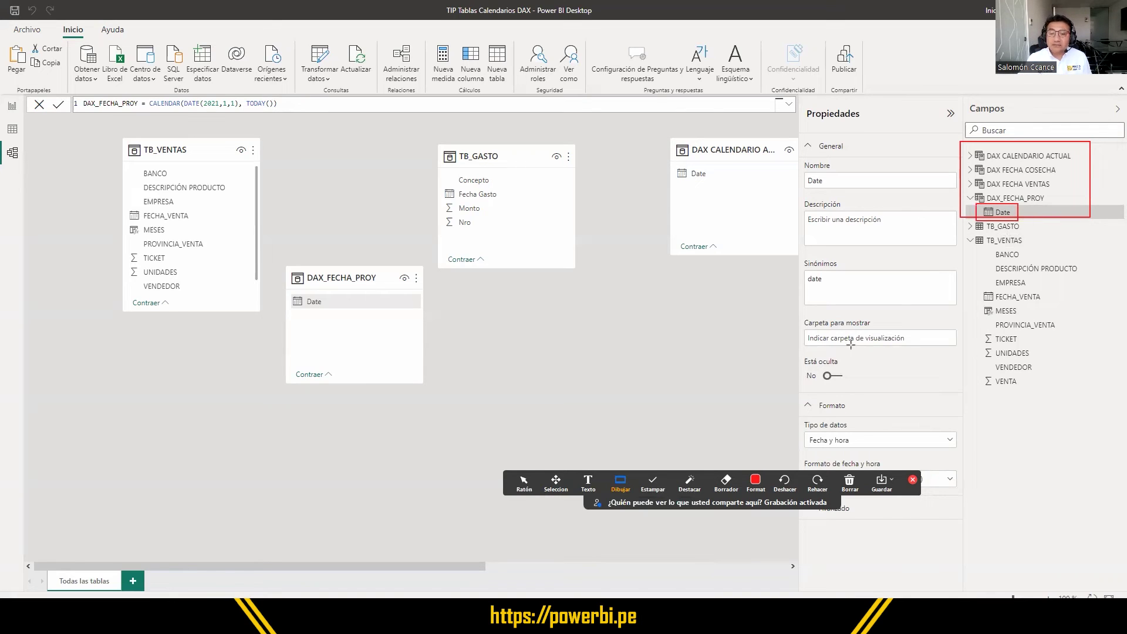
pyautogui.click(524, 483)
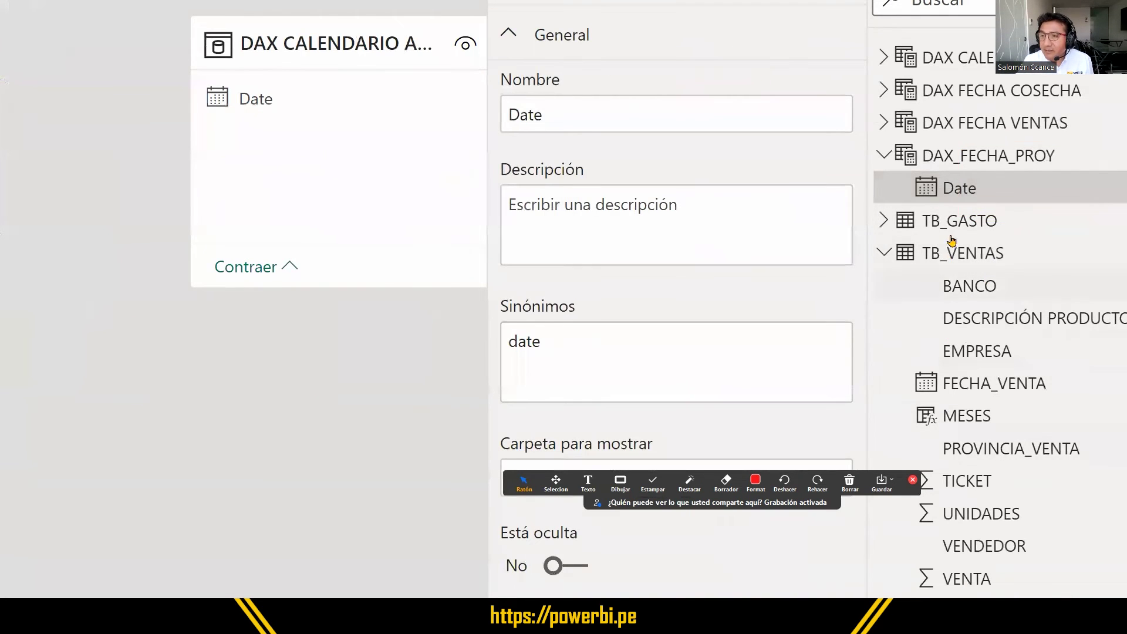
# Rename the Date column of DAX_FECHA_PROY as FECHA_PROYECTO.
pyautogui.doubleClick(960, 196)
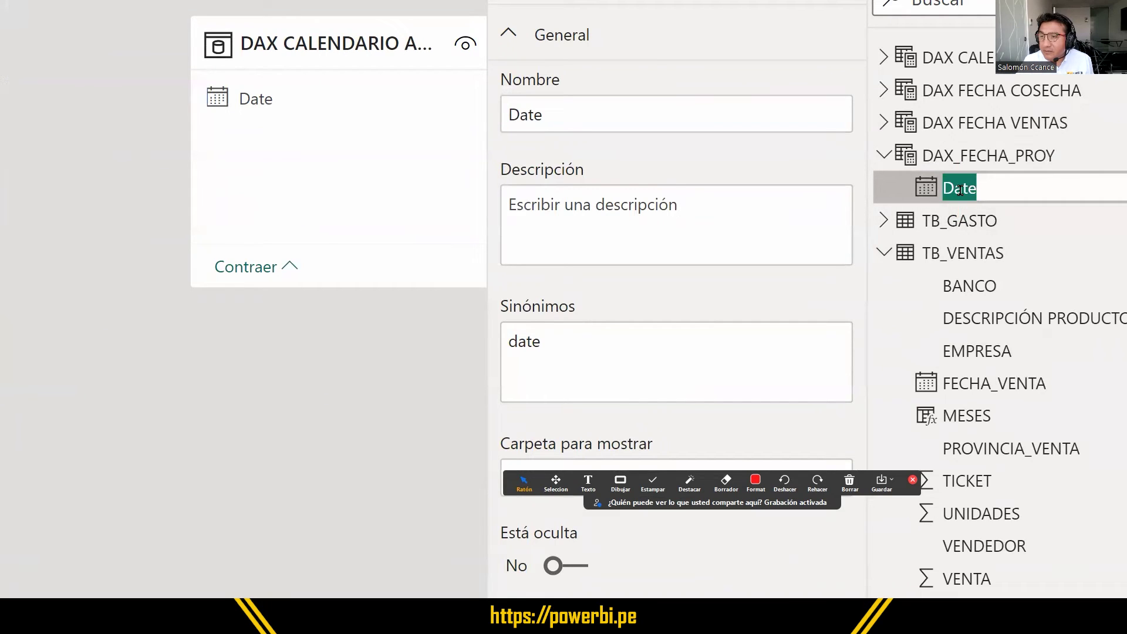
pyautogui.click(989, 188)
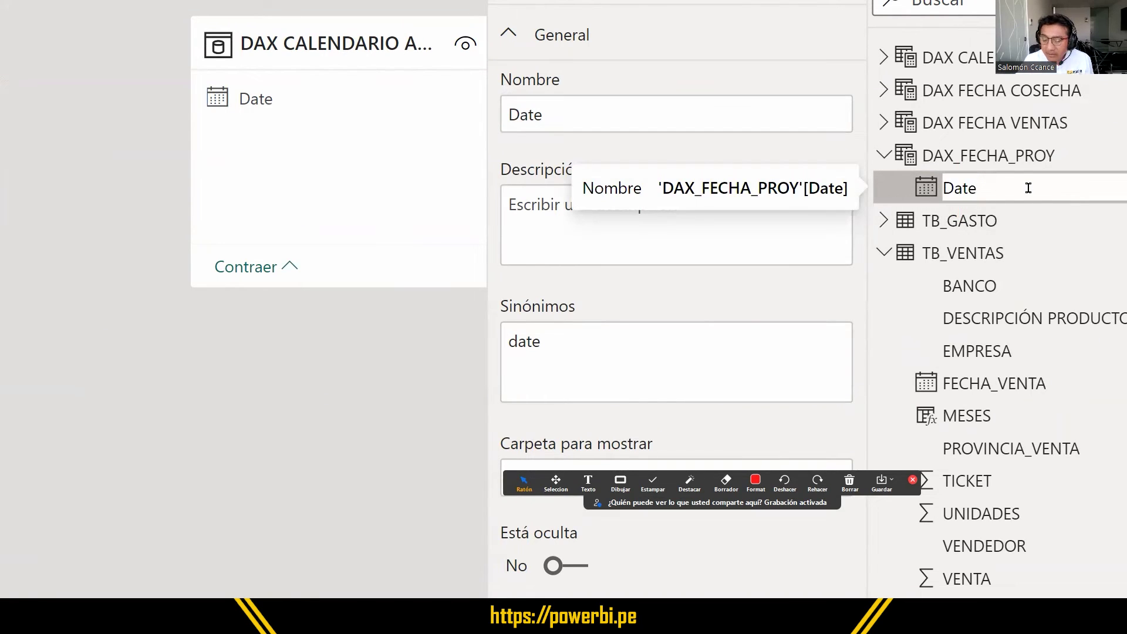
pyautogui.press('BackSpace')
pyautogui.press('BackSpace')
pyautogui.press('BackSpace')
pyautogui.press('BackSpace')
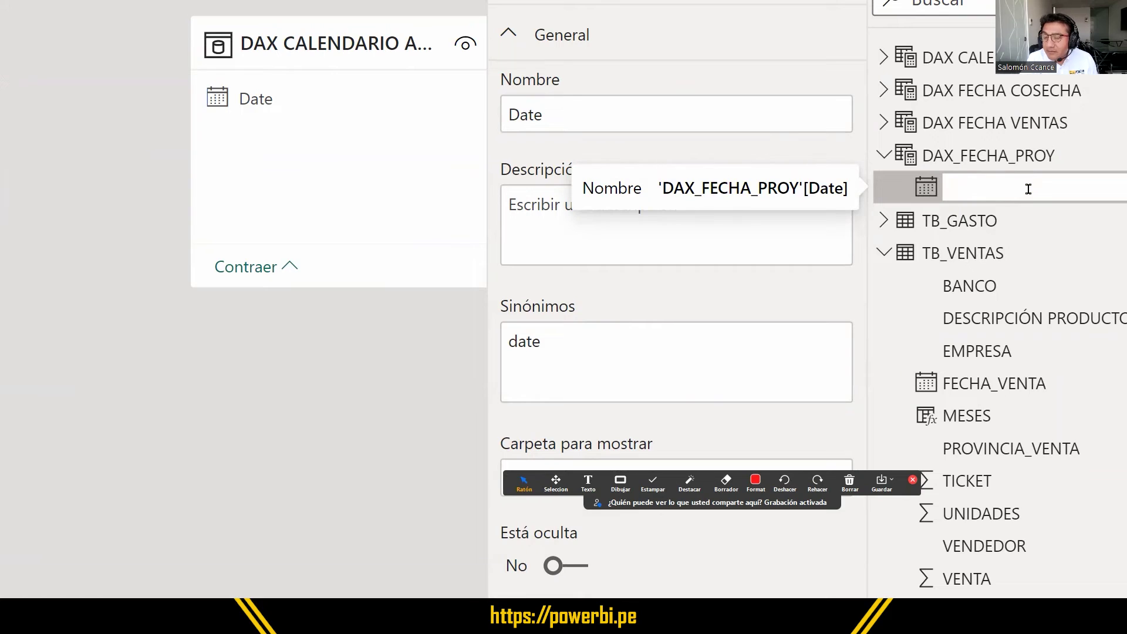
pyautogui.write('FECH')
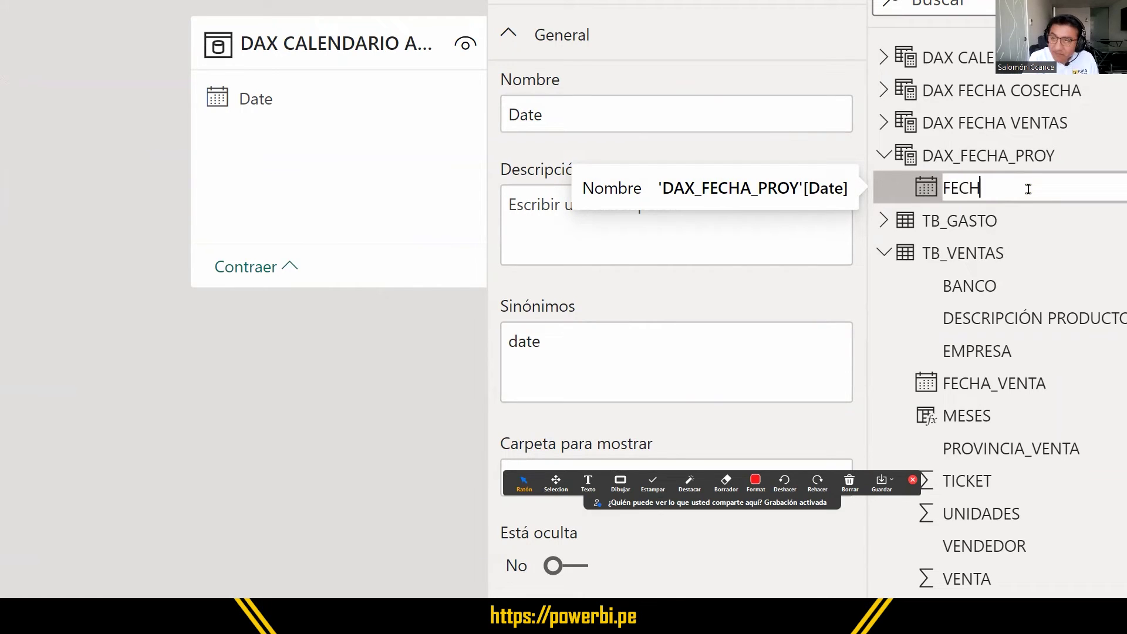
pyautogui.write('A_')
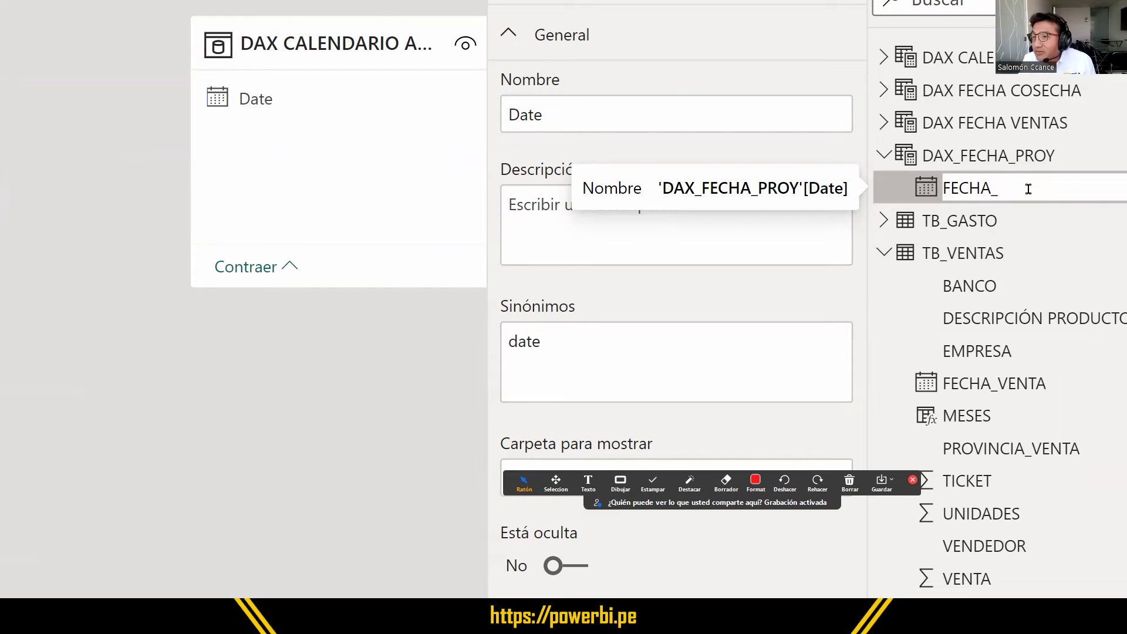
pyautogui.write('PROYECTO')
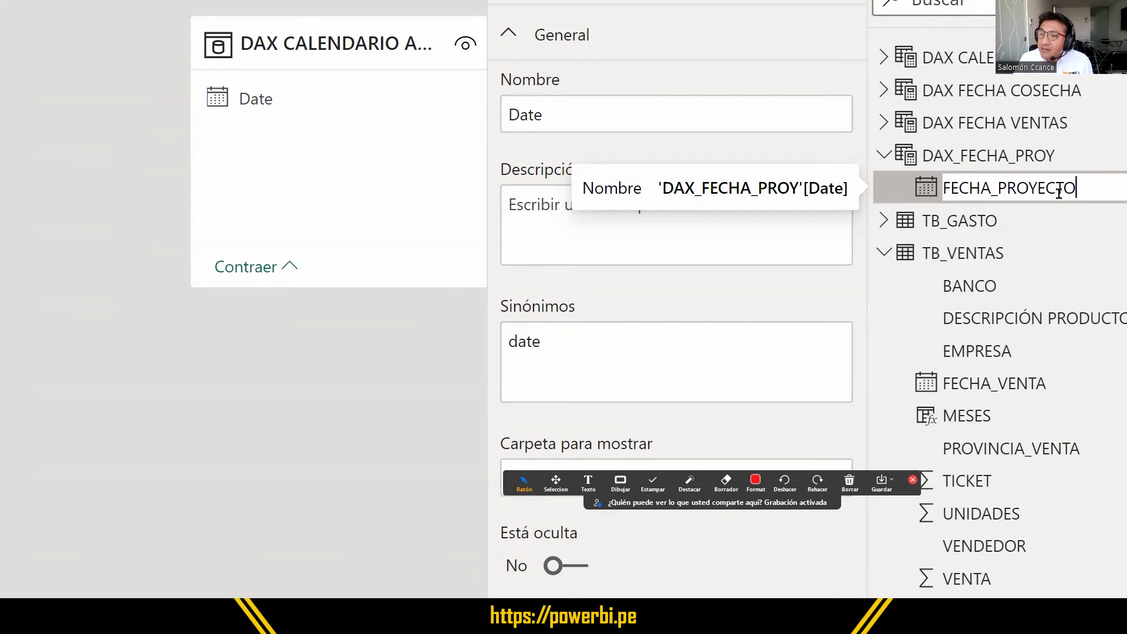
pyautogui.moveTo(1076, 189); pyautogui.dragTo(941, 192)
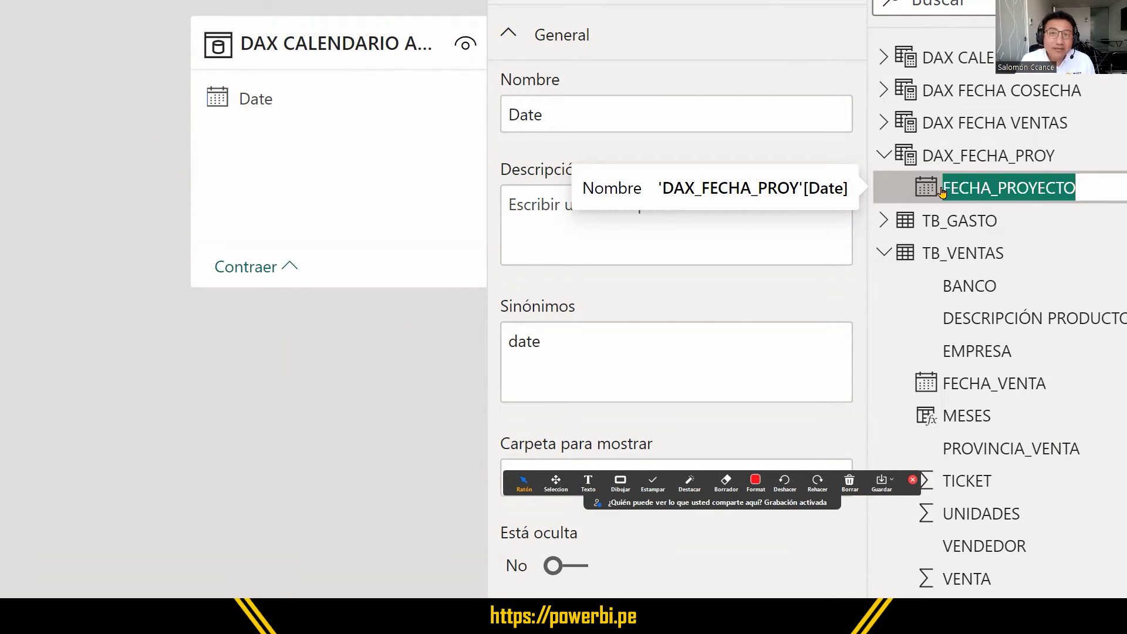
pyautogui.click(1103, 189)
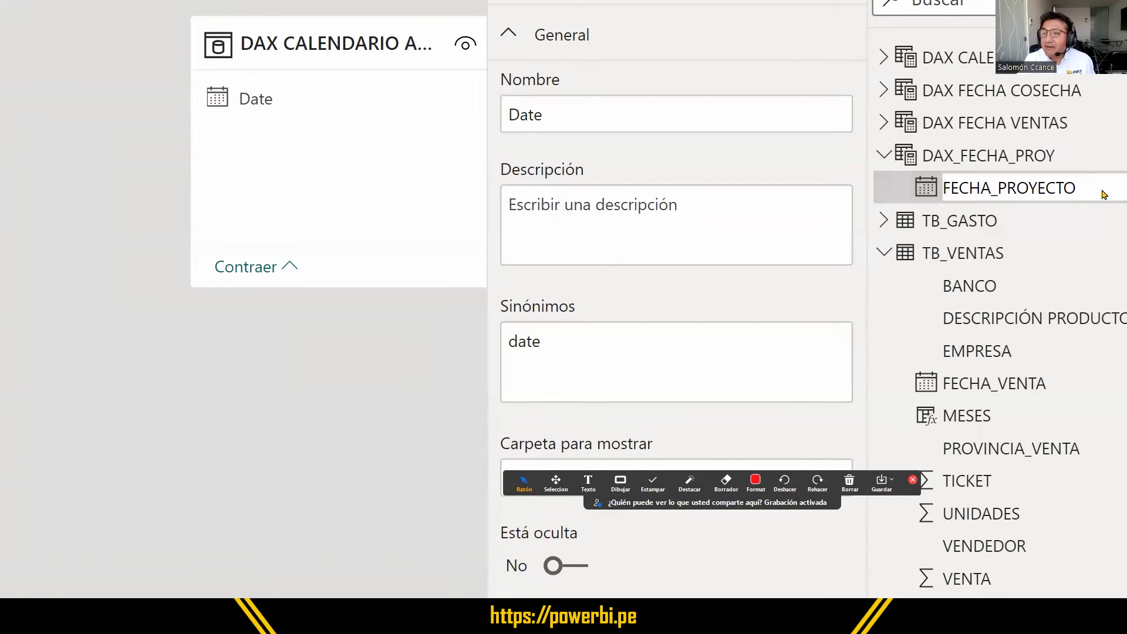
pyautogui.press('Return')
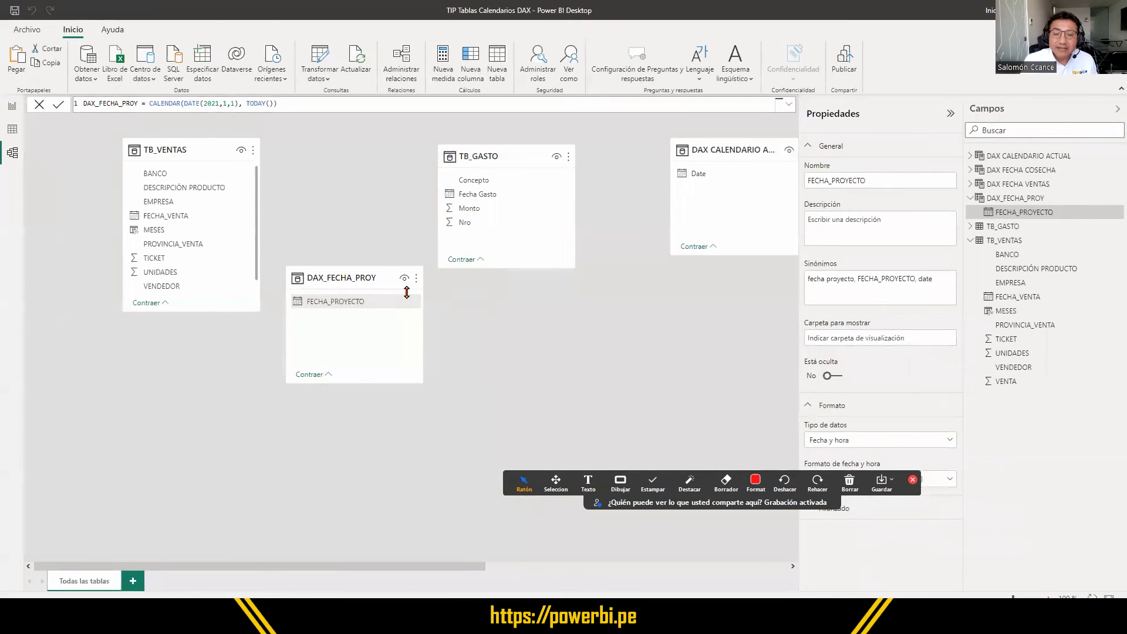
# Create a relationship between FECHA_VENTA in TB_VENTAS and FECHA_PROYECTO in DAX_FECHA_PROY.
pyautogui.click(338, 305)
pyautogui.click(464, 194)
pyautogui.click(353, 303)
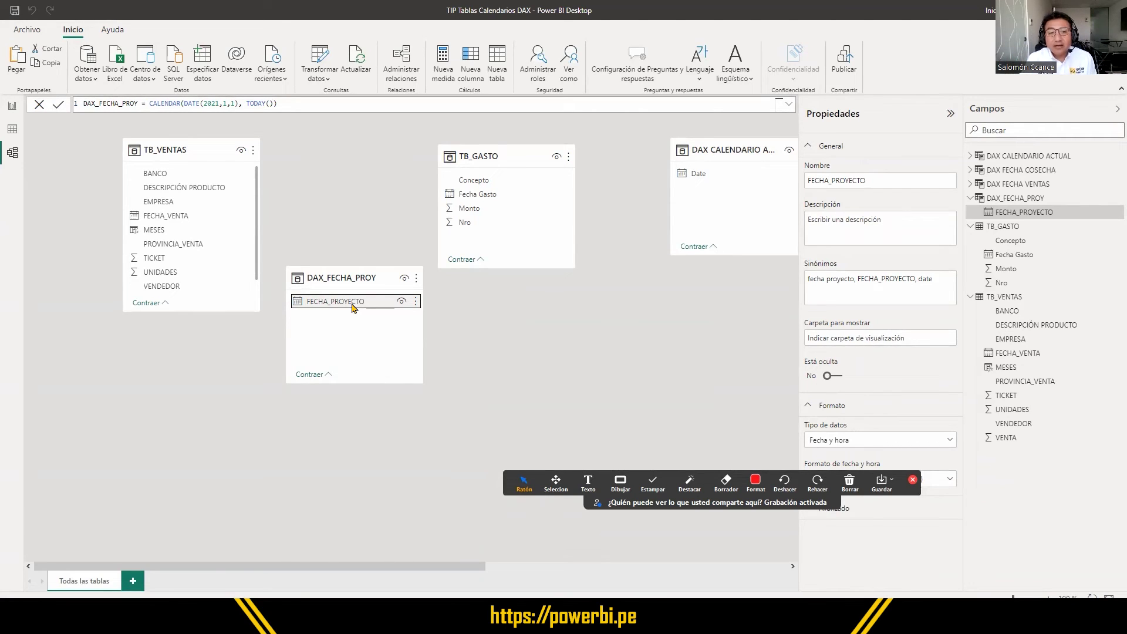
pyautogui.click(185, 216)
pyautogui.click(476, 195)
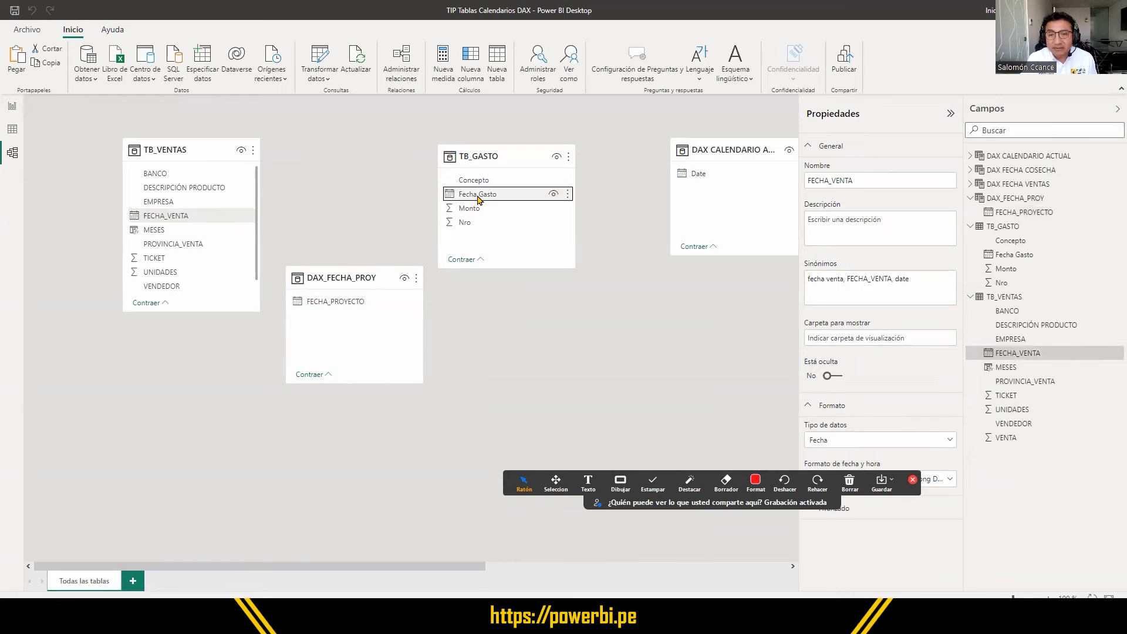
pyautogui.click(355, 303)
pyautogui.click(189, 217)
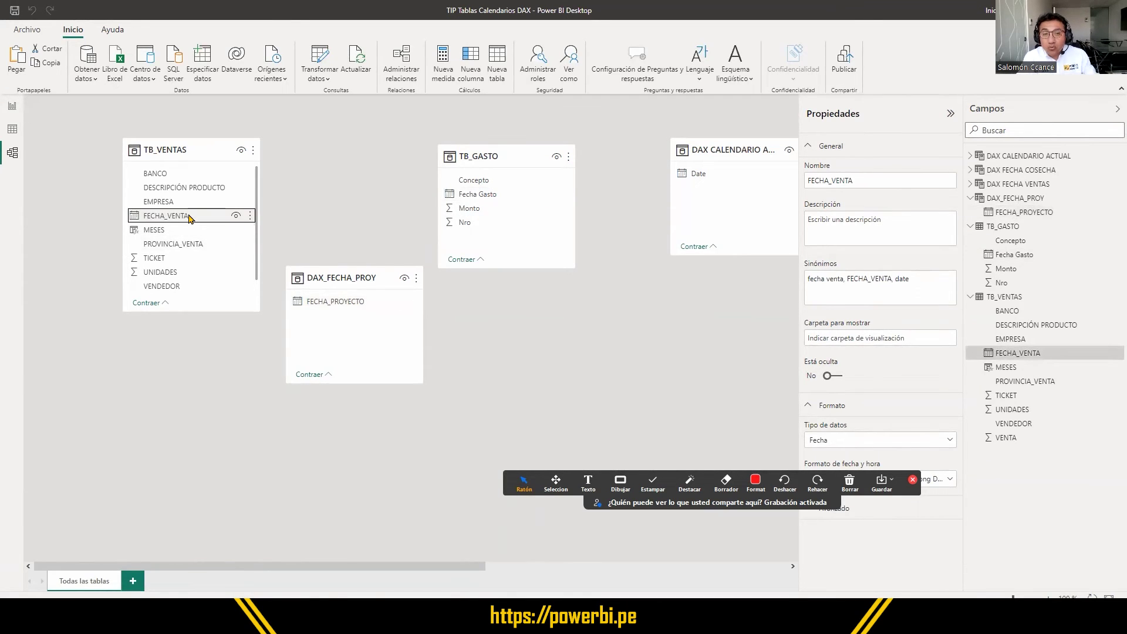
pyautogui.moveTo(189, 217); pyautogui.dragTo(342, 347)
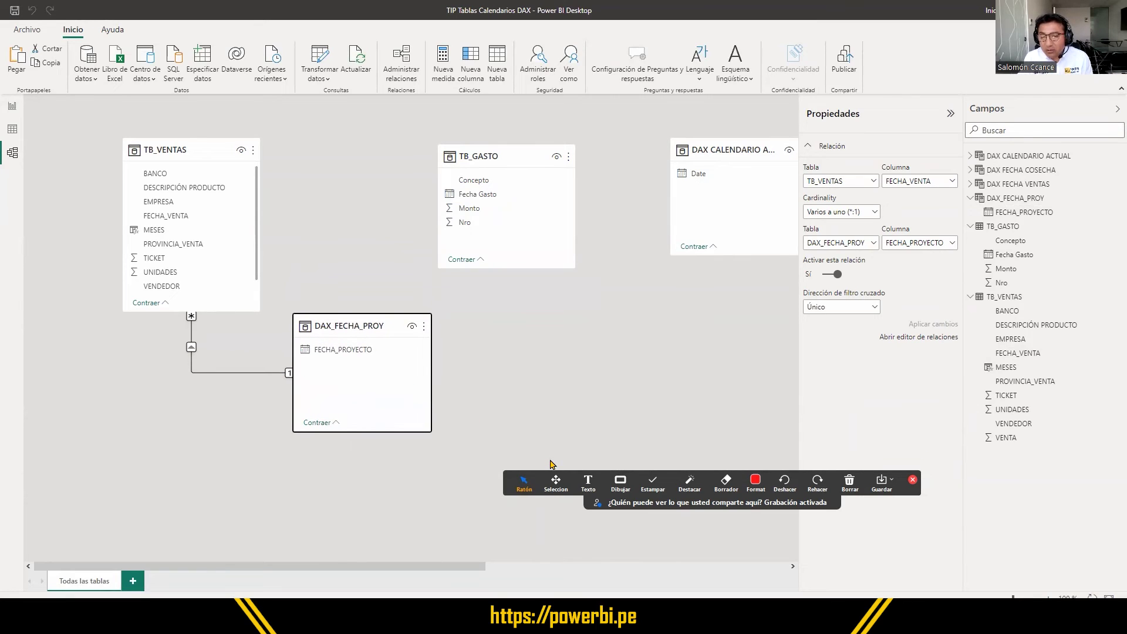
# Mark both cardinality ends of the TB_VENTAS to DAX_FECHA_PROY relationship and the FECHA_VENTA field with red rectangles.
pyautogui.click(621, 482)
pyautogui.moveTo(280, 362); pyautogui.dragTo(299, 387)
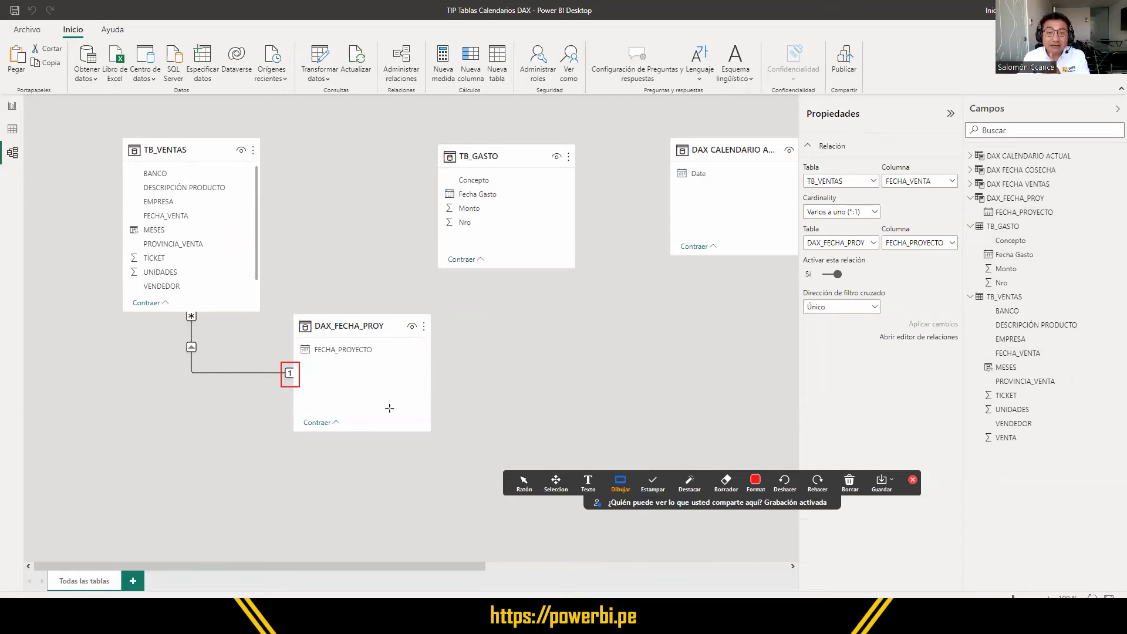
pyautogui.moveTo(182, 303); pyautogui.dragTo(202, 326)
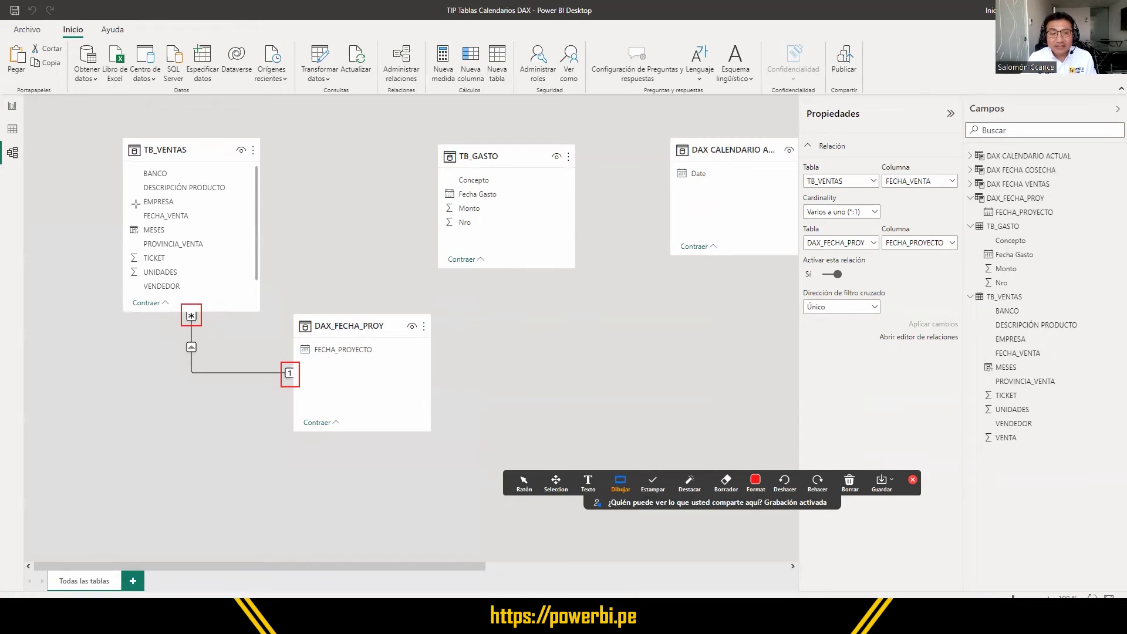
pyautogui.moveTo(138, 208); pyautogui.dragTo(208, 223)
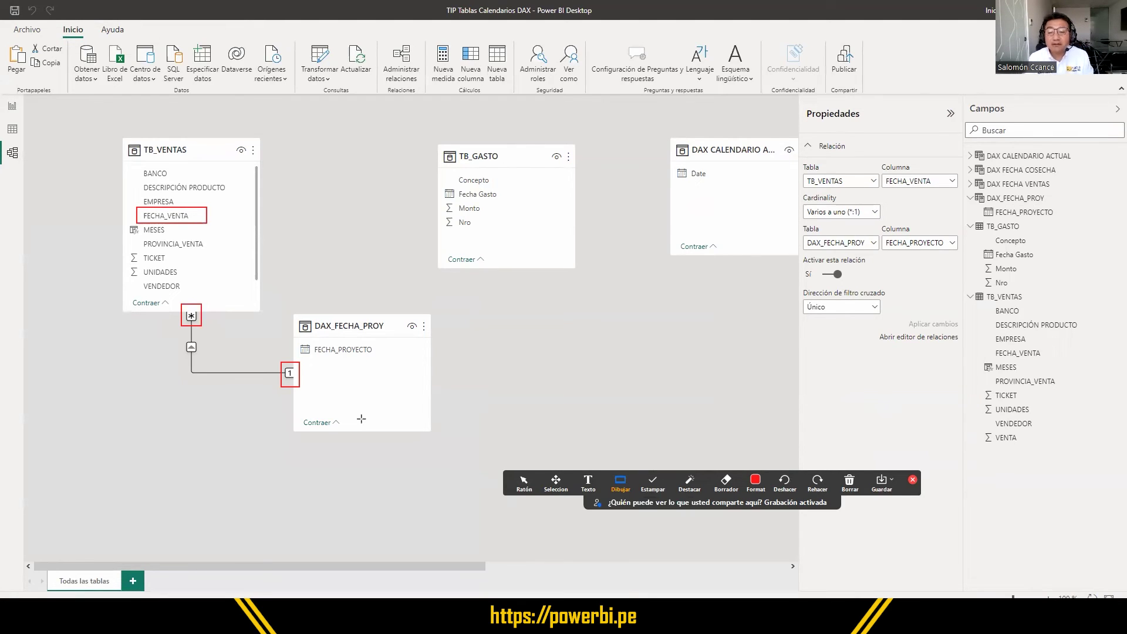
# Create a relationship between Fecha Gasto in TB_GASTO and FECHA_PROYECTO in DAX_FECHA_PROY.
pyautogui.click(524, 481)
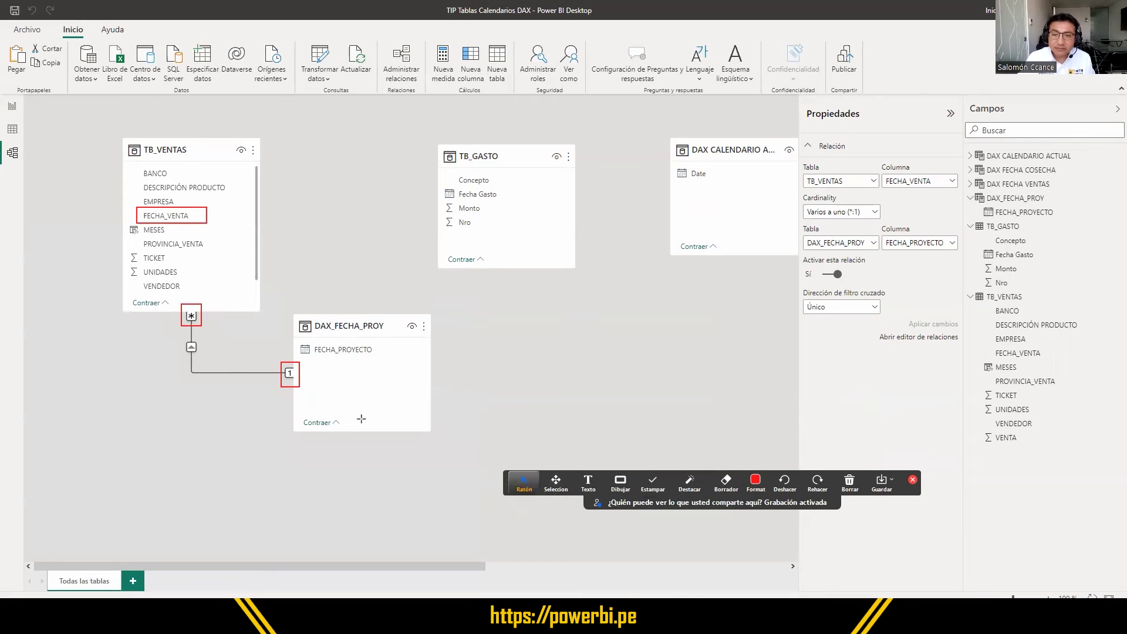
pyautogui.click(480, 197)
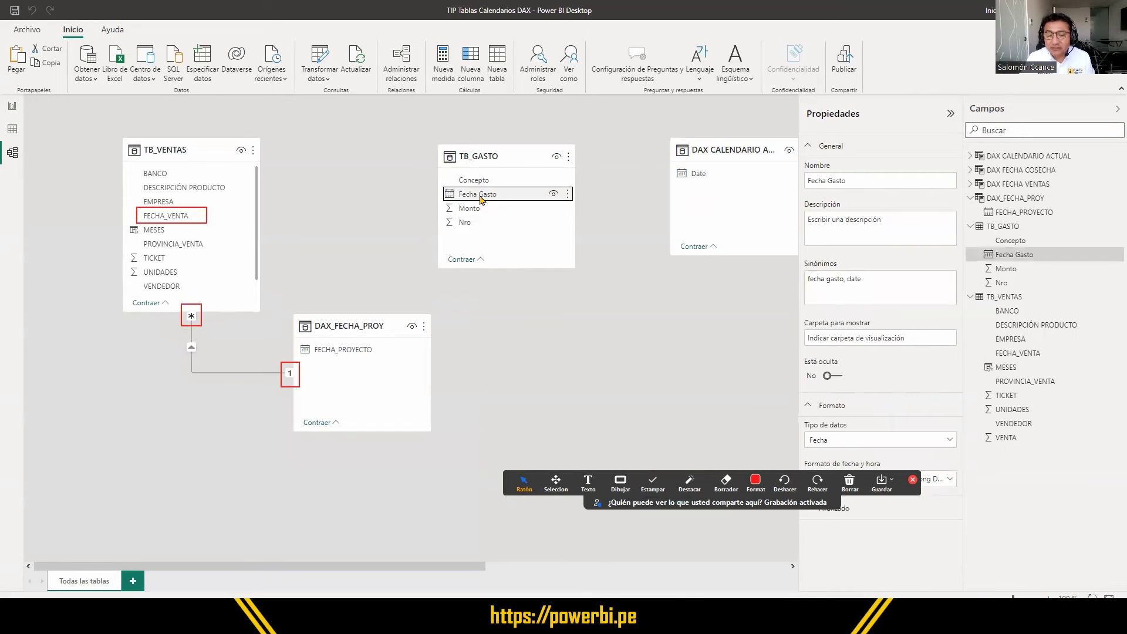
pyautogui.moveTo(480, 199); pyautogui.dragTo(361, 356)
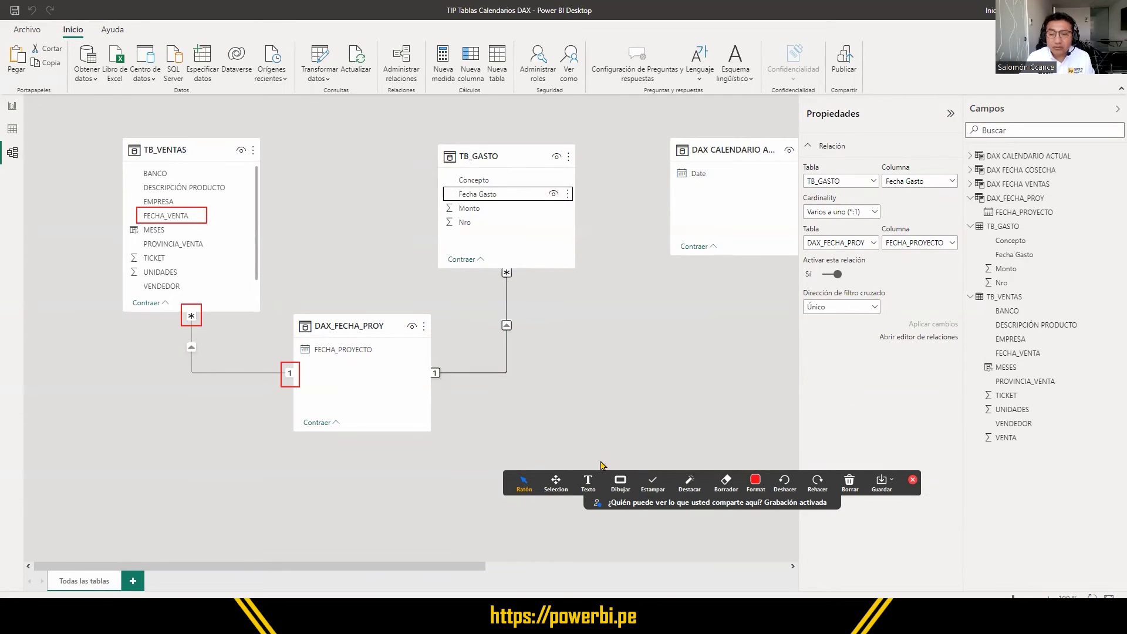
# Mark both cardinality ends of the TB_GASTO to DAX_FECHA_PROY relationship and the Fecha Gasto field with red rectangles.
pyautogui.click(620, 482)
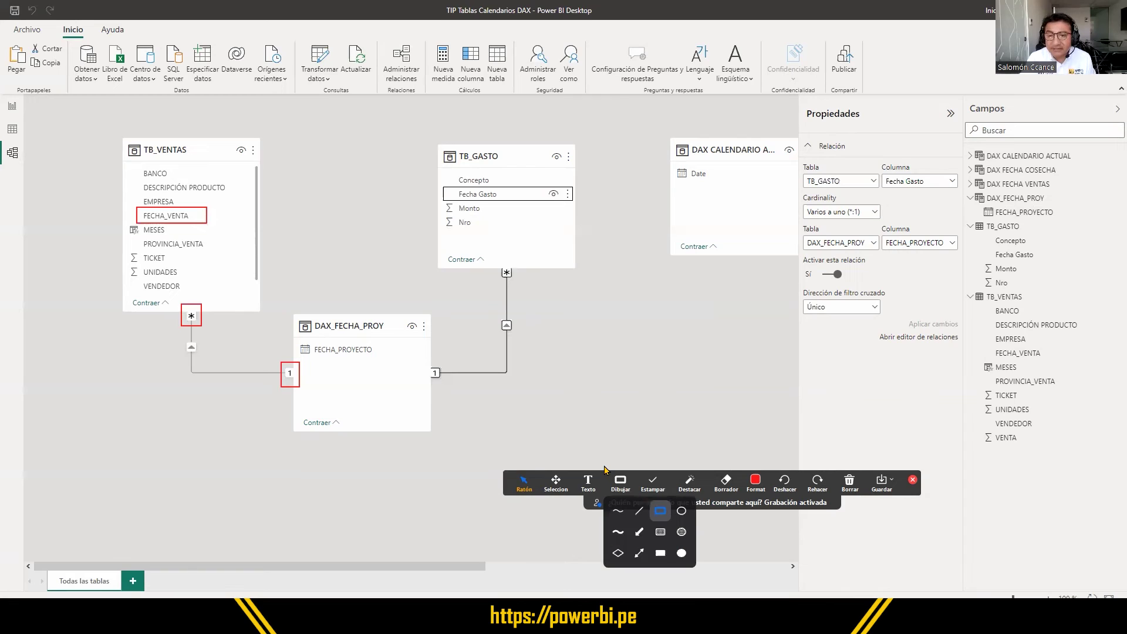
pyautogui.moveTo(498, 265); pyautogui.dragTo(520, 280)
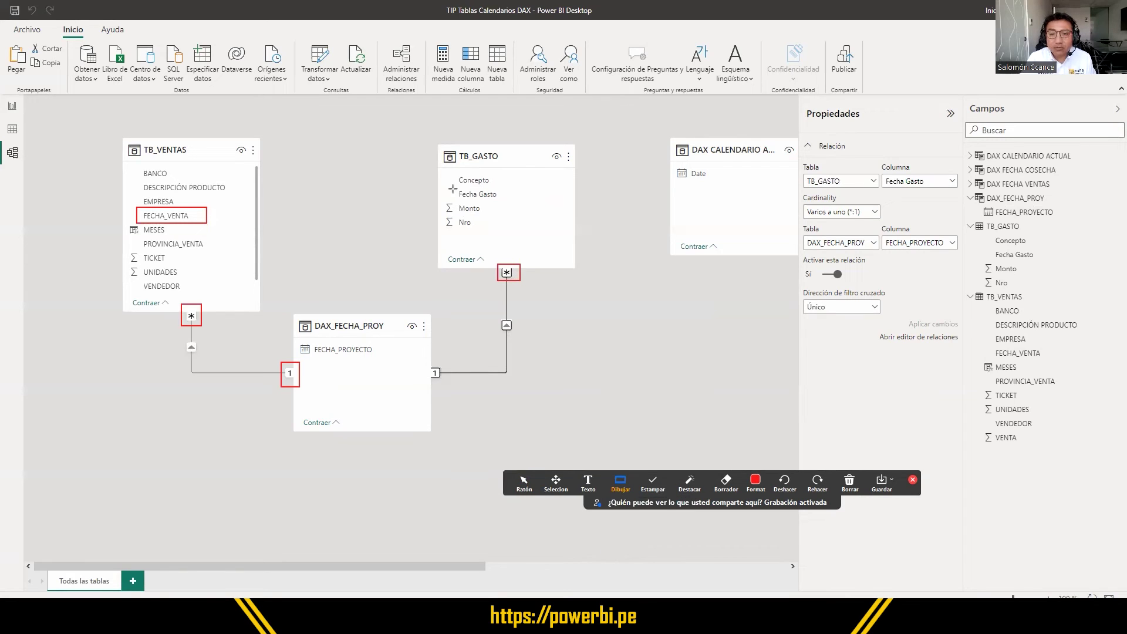
pyautogui.moveTo(452, 185); pyautogui.dragTo(513, 200)
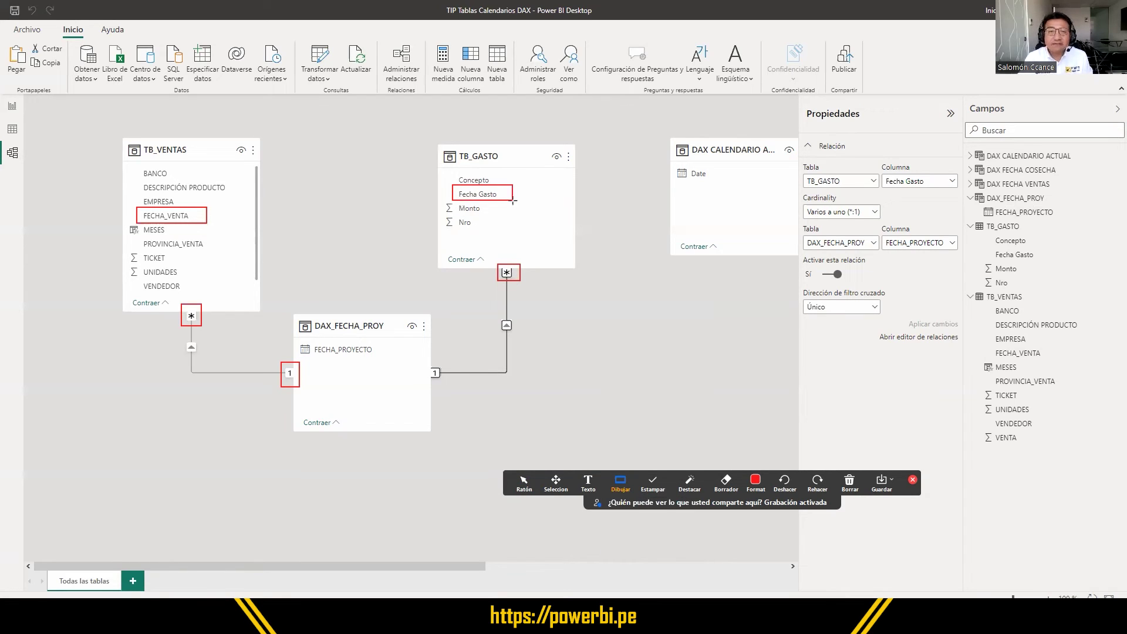
pyautogui.moveTo(425, 363); pyautogui.dragTo(446, 385)
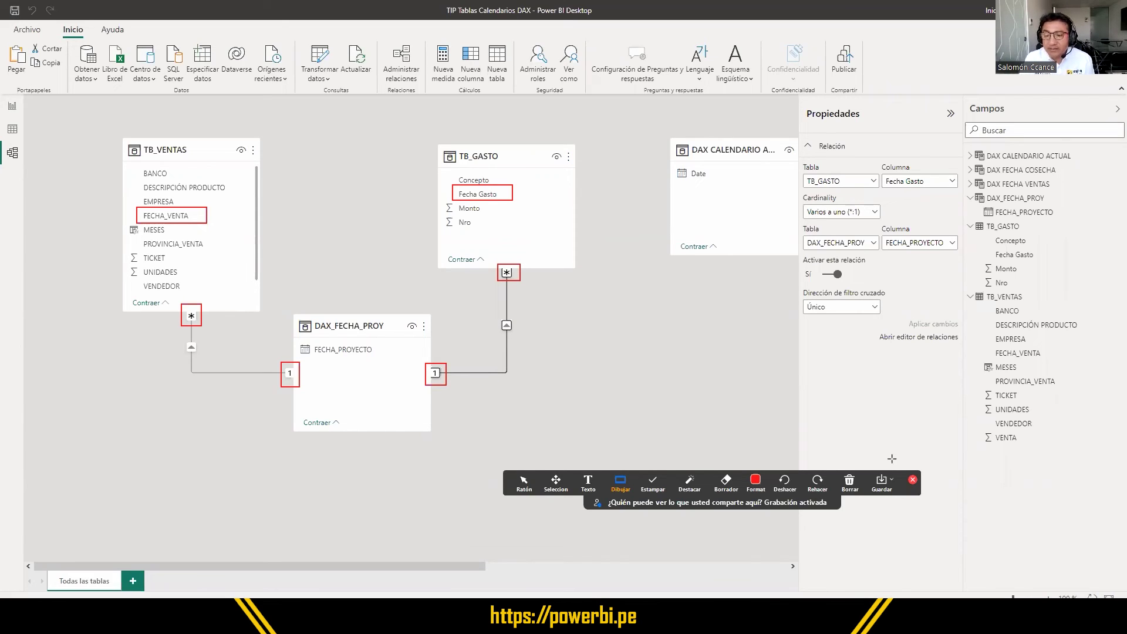
# Clear all the red annotation rectangles from the model diagram and return to the normal pointer.
pyautogui.click(850, 484)
pyautogui.click(880, 515)
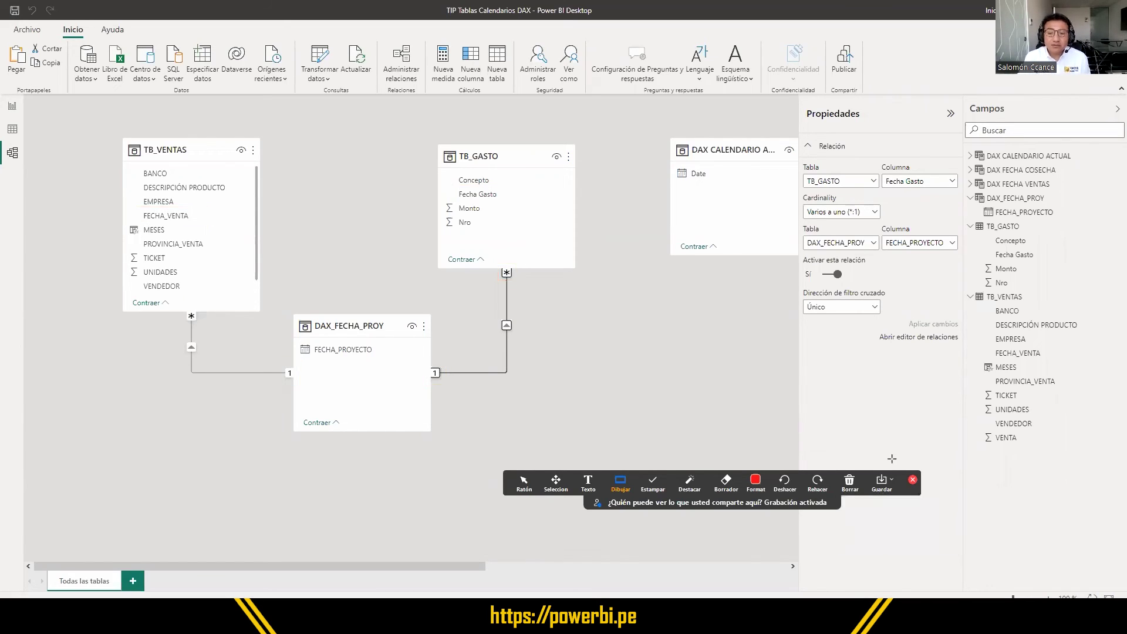
pyautogui.click(524, 483)
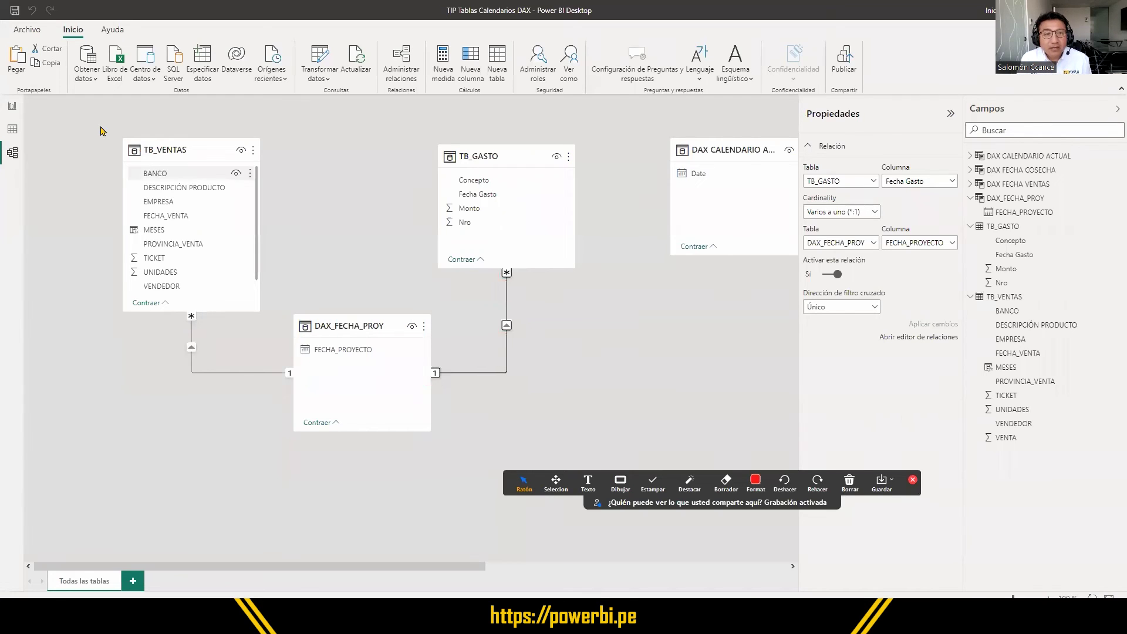
# Show the data of the TB_GASTO table and select its Fecha Gasto column.
pyautogui.click(12, 131)
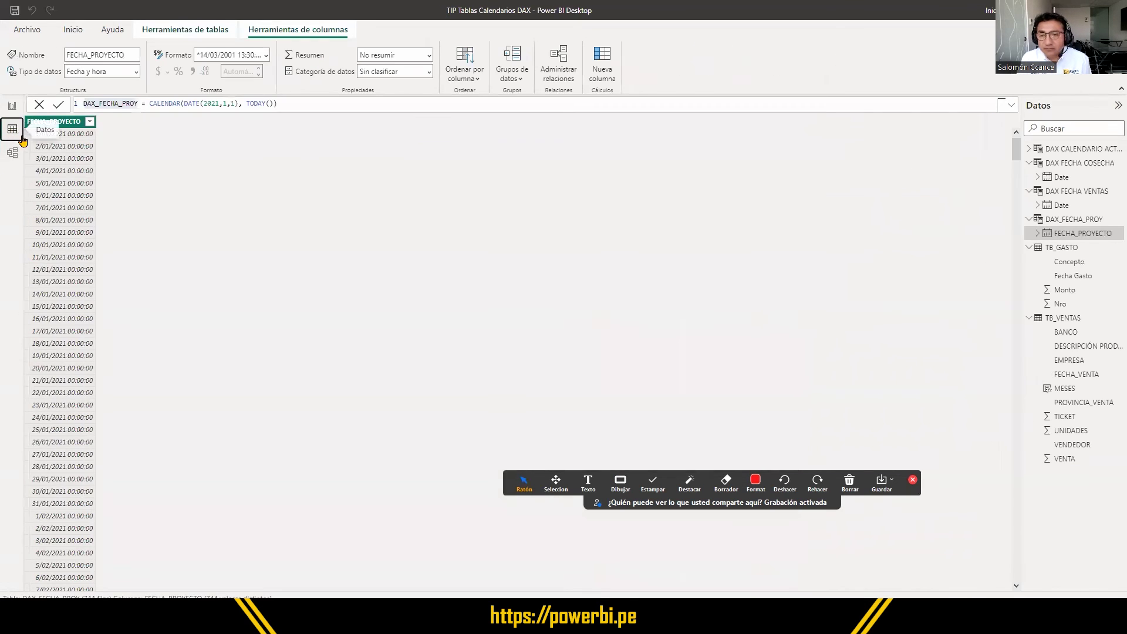
pyautogui.click(1061, 247)
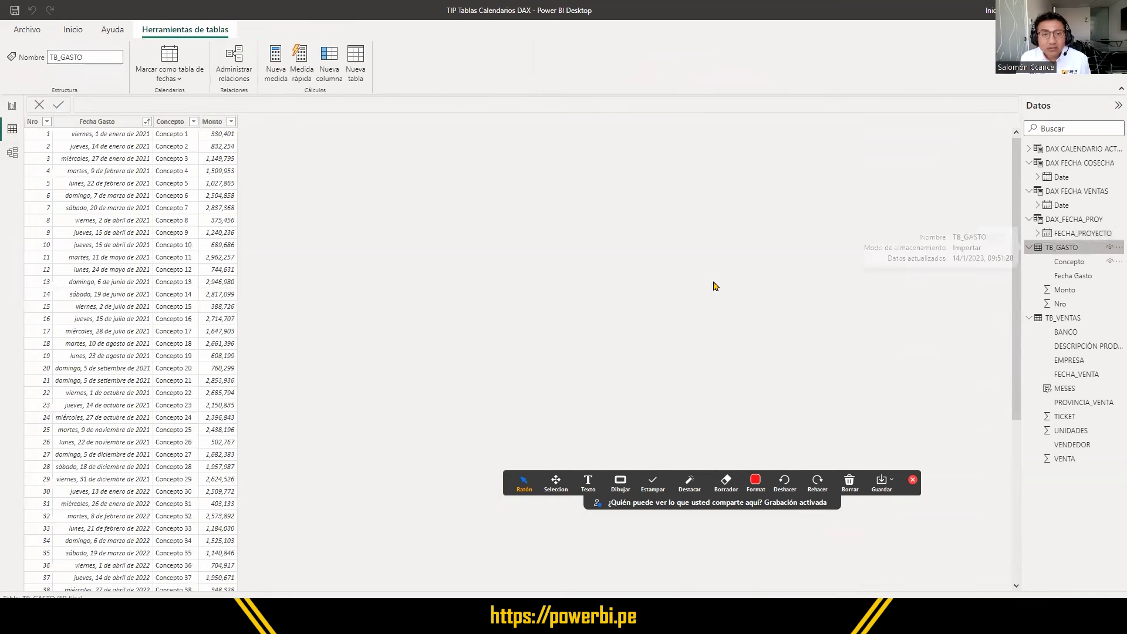
pyautogui.click(111, 123)
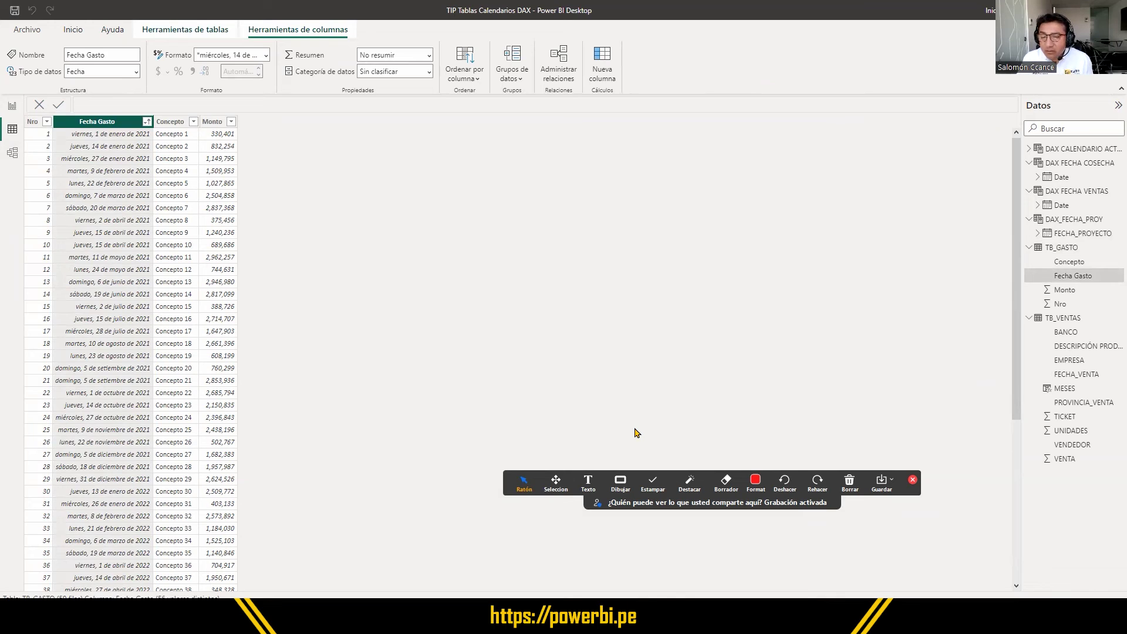
# Mark the Fecha Gasto field of TB_GASTO and the FECHA_VENTA field of TB_VENTAS with red rectangles in the field list.
pyautogui.click(621, 482)
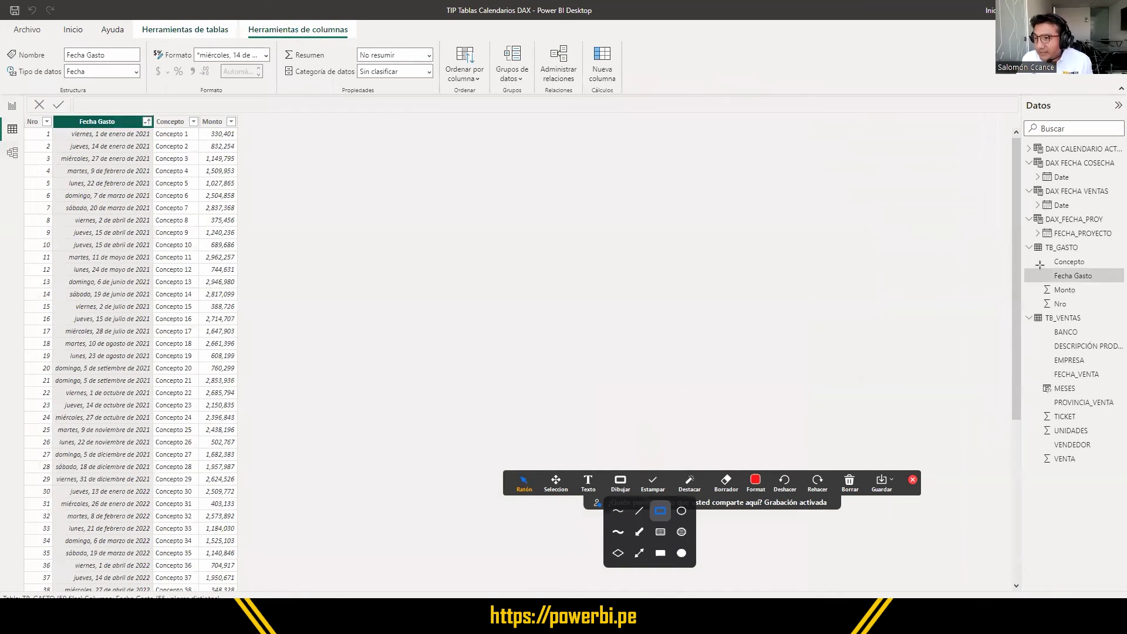
pyautogui.click(658, 510)
pyautogui.moveTo(1039, 266); pyautogui.dragTo(1124, 285)
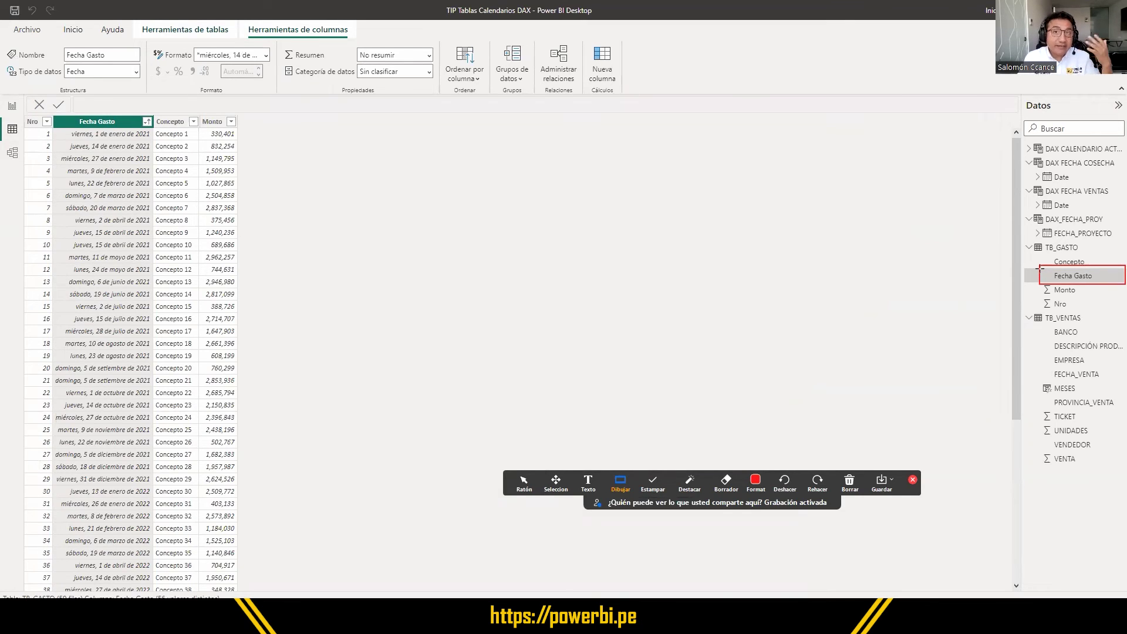
pyautogui.moveTo(1039, 267); pyautogui.dragTo(1054, 285)
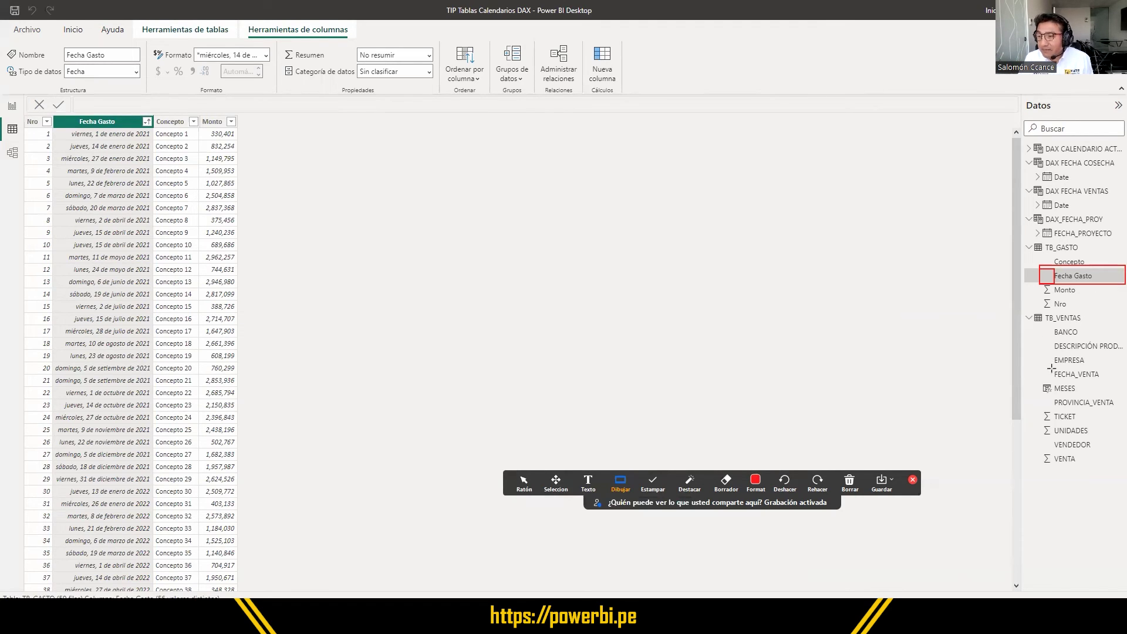
pyautogui.moveTo(1049, 368); pyautogui.dragTo(1115, 382)
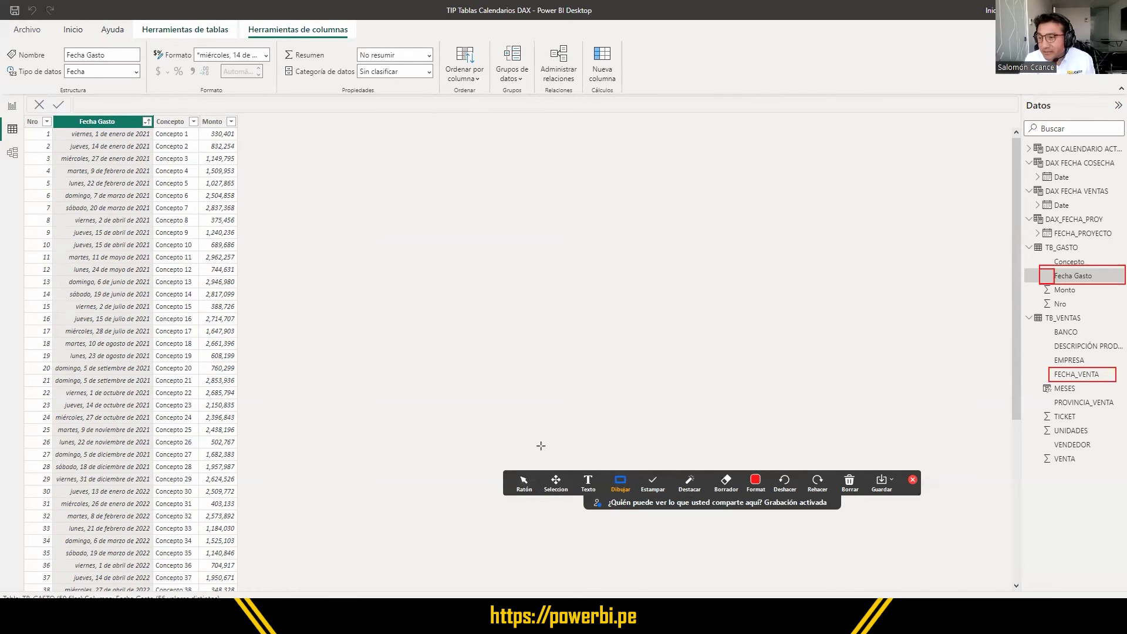
pyautogui.click(524, 482)
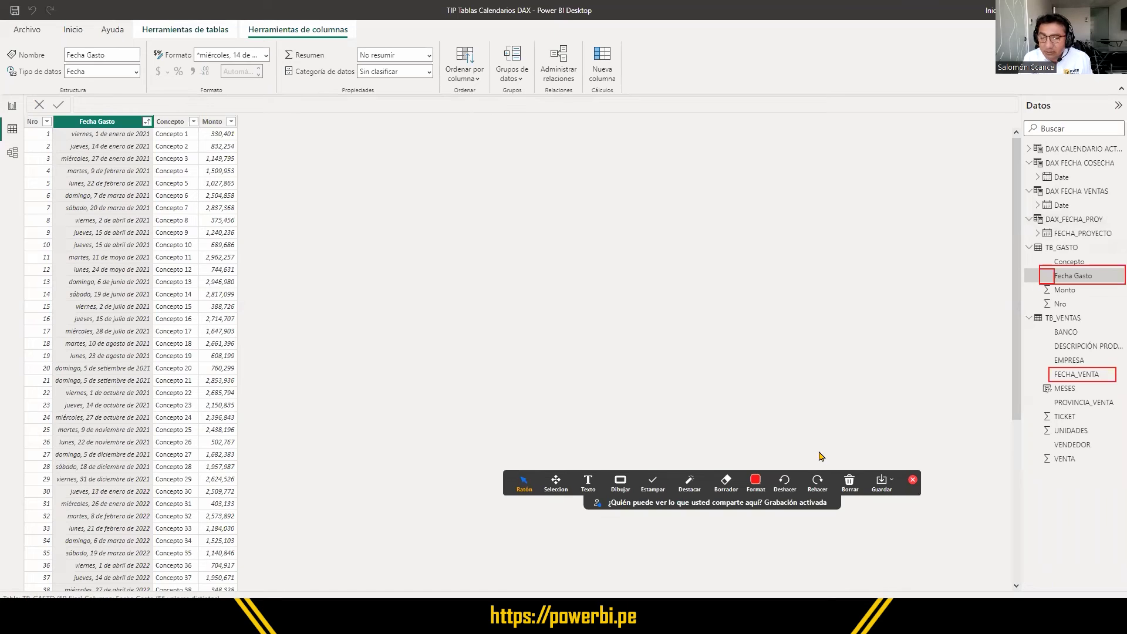
# Mark the DAX_FECHA_PROY table and its FECHA_PROYECTO field with red rectangles, and clear all the annotations.
pyautogui.click(620, 483)
pyautogui.click(660, 511)
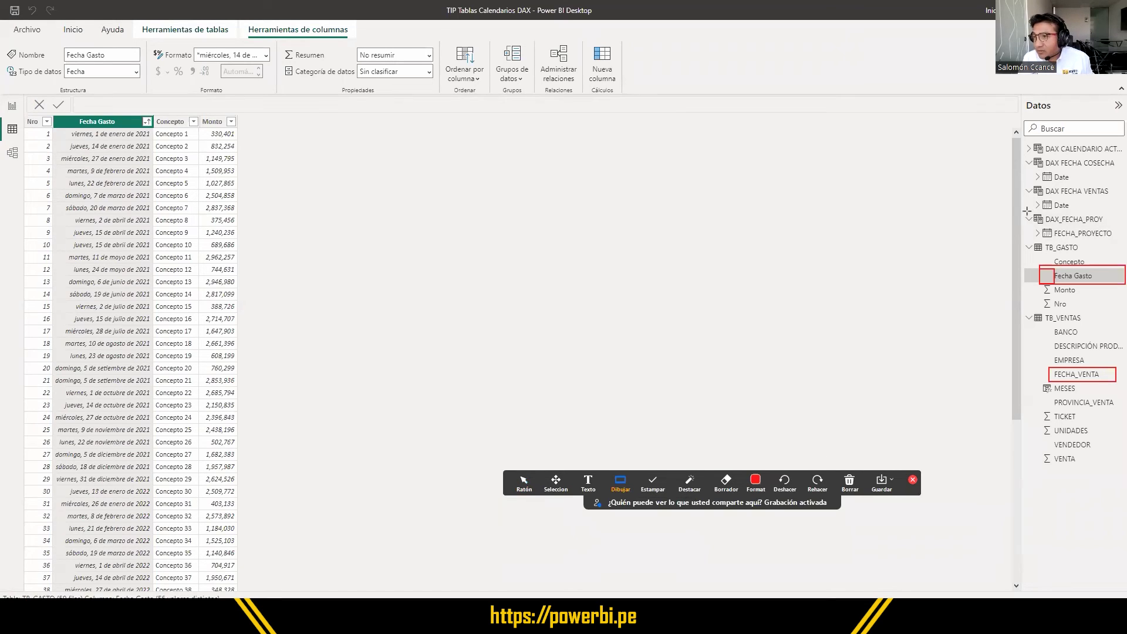
pyautogui.moveTo(1021, 210); pyautogui.dragTo(1123, 245)
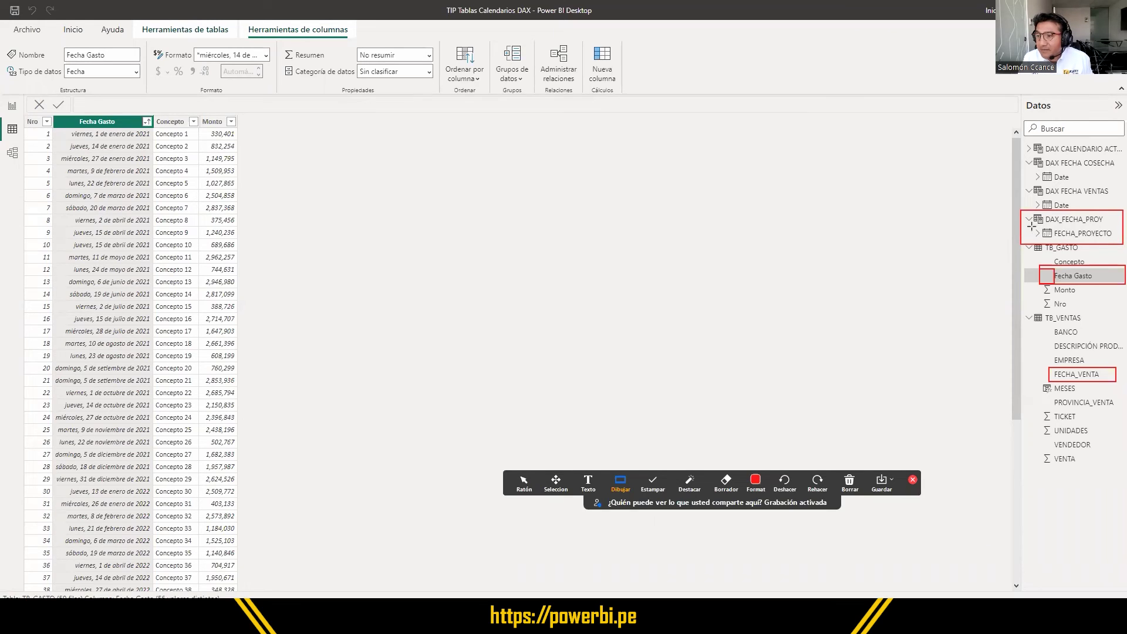
pyautogui.moveTo(1031, 226)
pyautogui.mouseDown()
pyautogui.moveTo(1055, 240)
pyautogui.moveTo(1117, 240)
pyautogui.mouseUp()
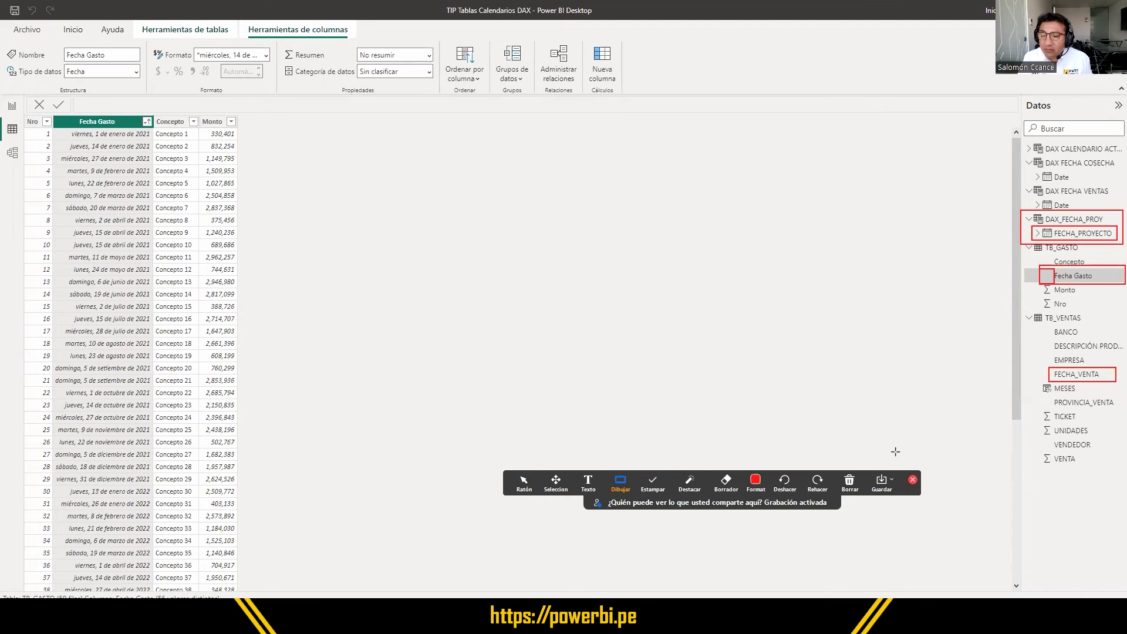
pyautogui.press('Escape')
pyautogui.press('Escape')
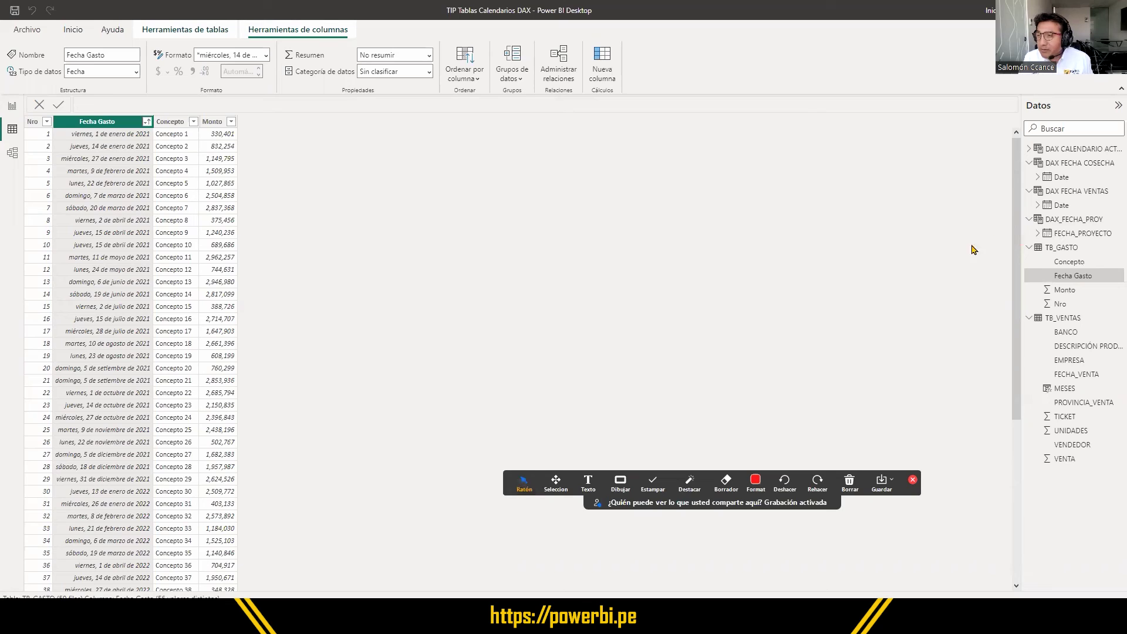
# Expand the date hierarchy of FECHA_PROYECTO and go through its Año, Trimestre, Mes and Día levels.
pyautogui.click(1038, 234)
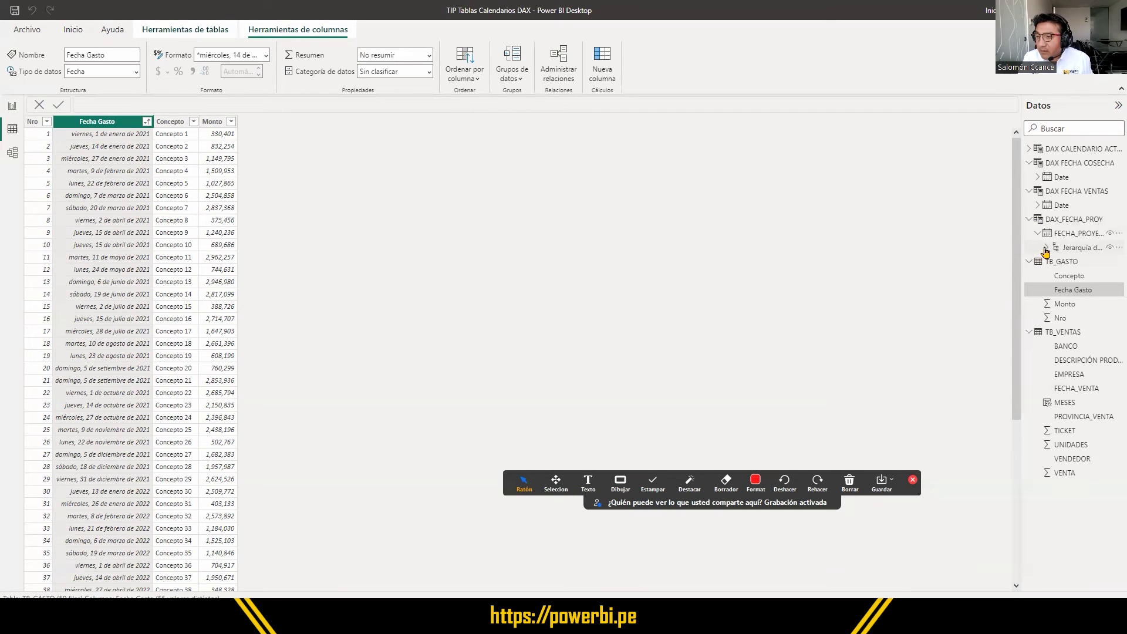
pyautogui.click(1048, 249)
pyautogui.click(1077, 262)
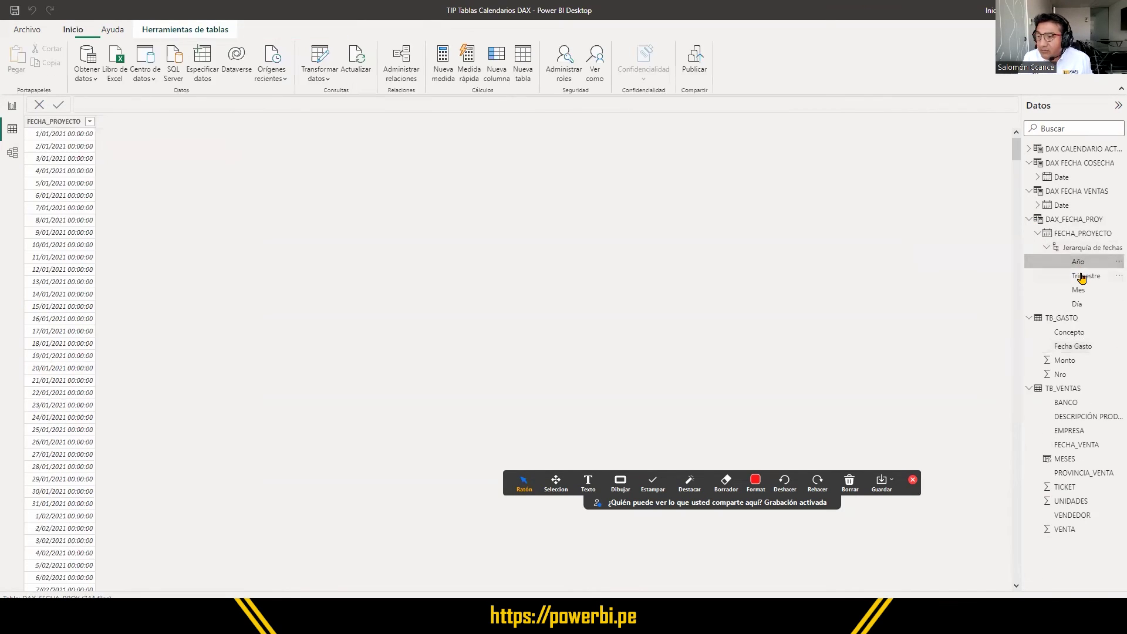
pyautogui.click(1083, 277)
pyautogui.click(1083, 291)
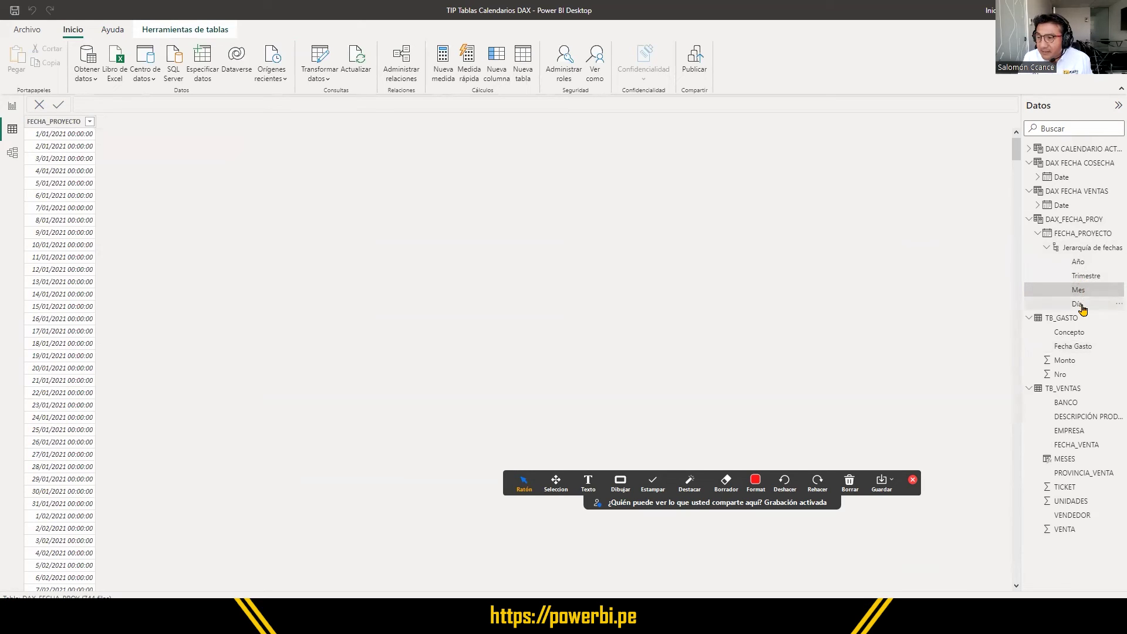
pyautogui.click(1082, 305)
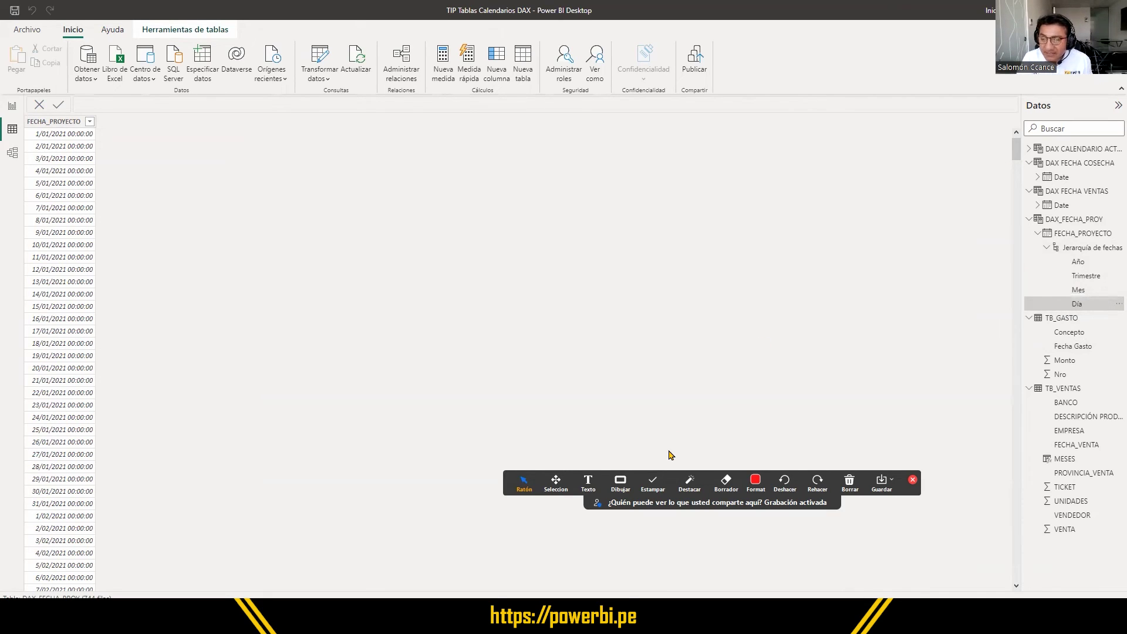
# Mark FECHA_VENTA, Fecha Gasto and the whole FECHA_PROYECTO date hierarchy with red rectangles in the field list.
pyautogui.click(620, 482)
pyautogui.moveTo(1048, 436); pyautogui.dragTo(1107, 450)
pyautogui.moveTo(1051, 338); pyautogui.dragTo(1105, 353)
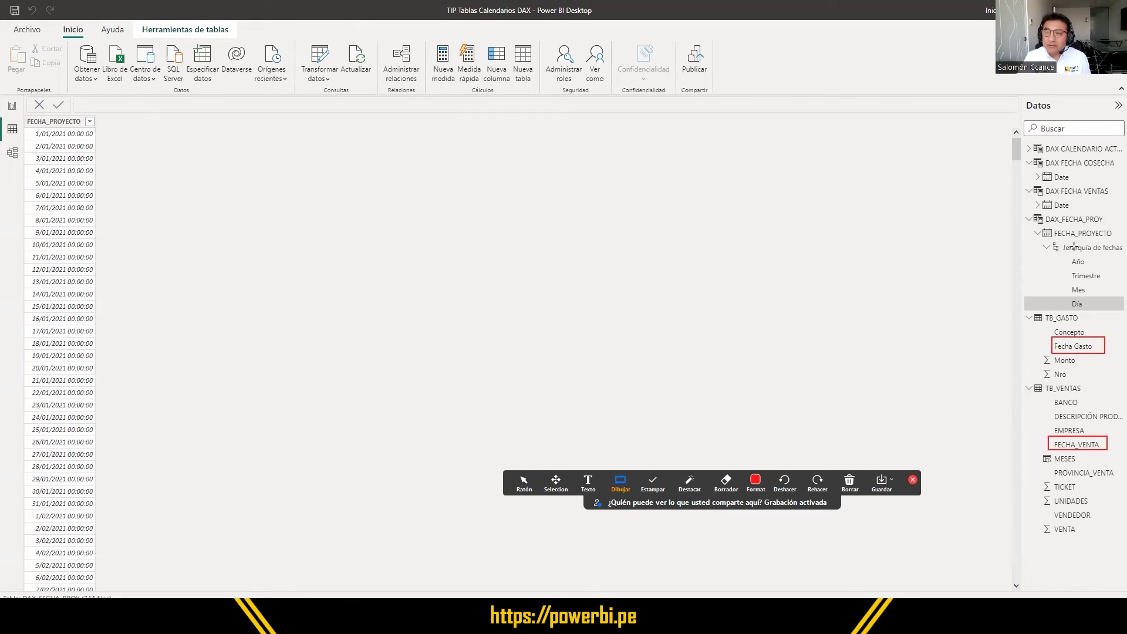
pyautogui.moveTo(1031, 225)
pyautogui.mouseDown()
pyautogui.moveTo(1117, 287)
pyautogui.moveTo(1117, 309)
pyautogui.mouseUp()
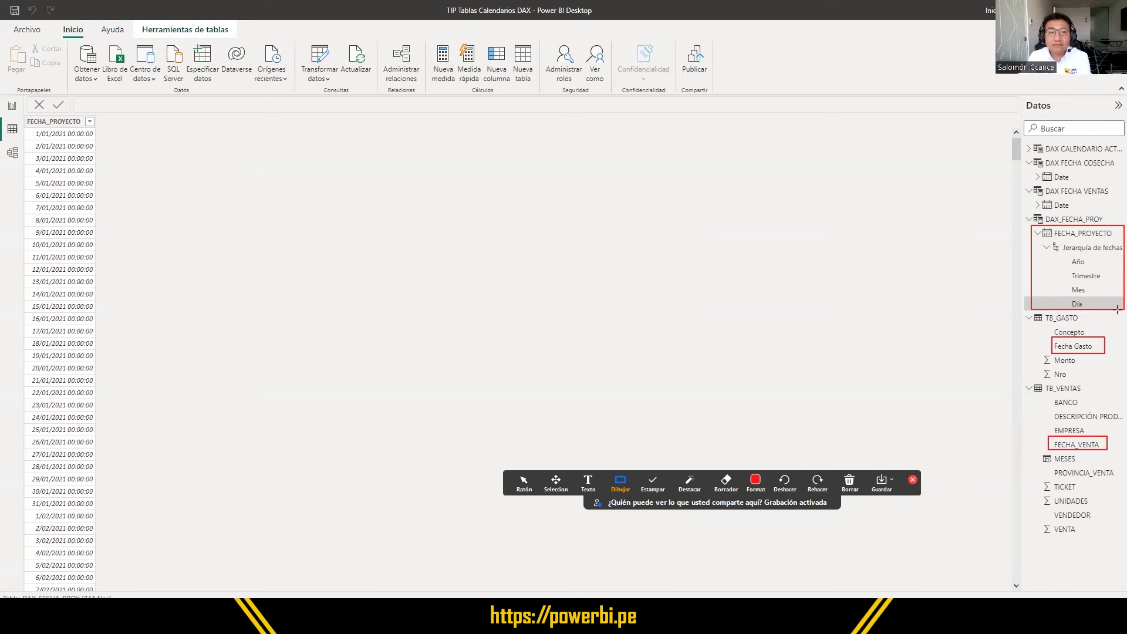
pyautogui.click(523, 482)
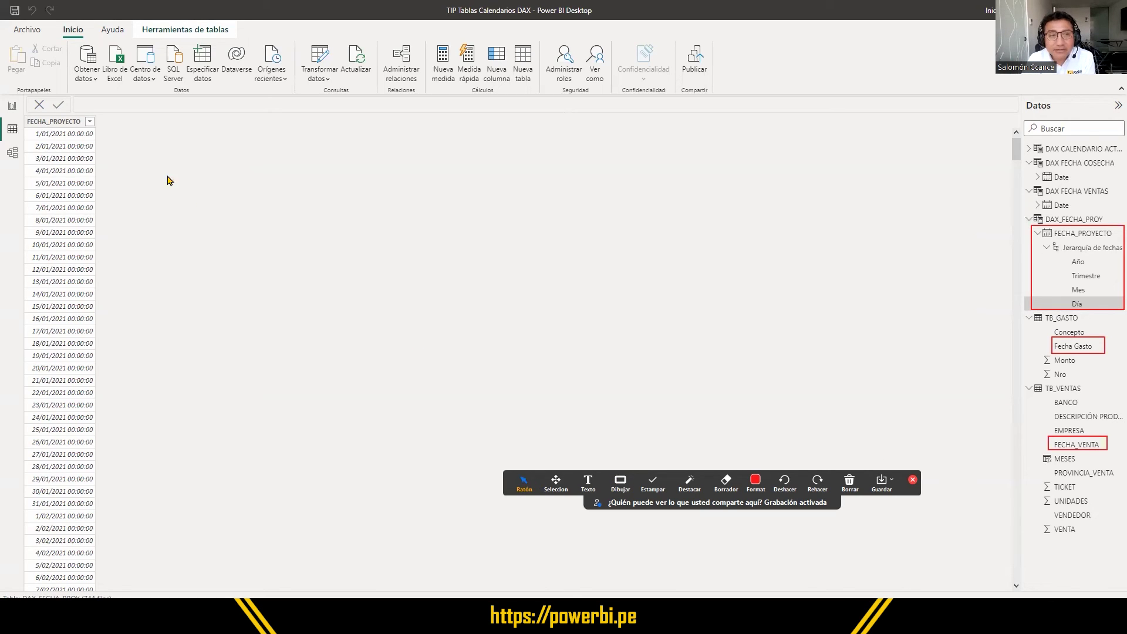
# Insert a clustered column chart on the EJERCICIO report page and widen it across most of the area below the text.
pyautogui.click(12, 105)
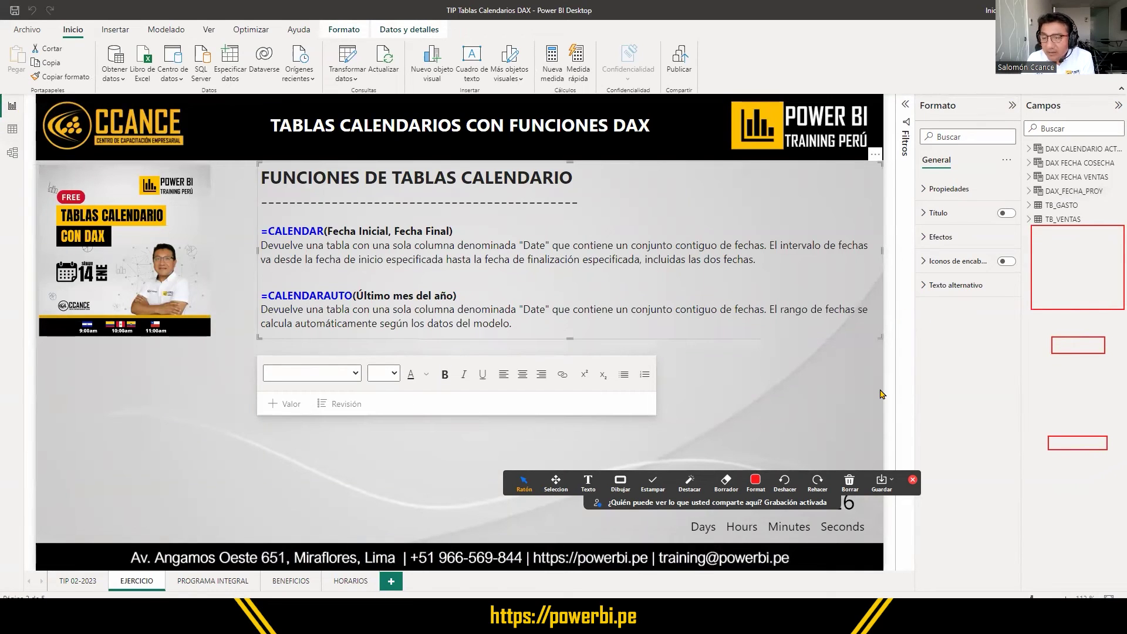
pyautogui.click(1030, 191)
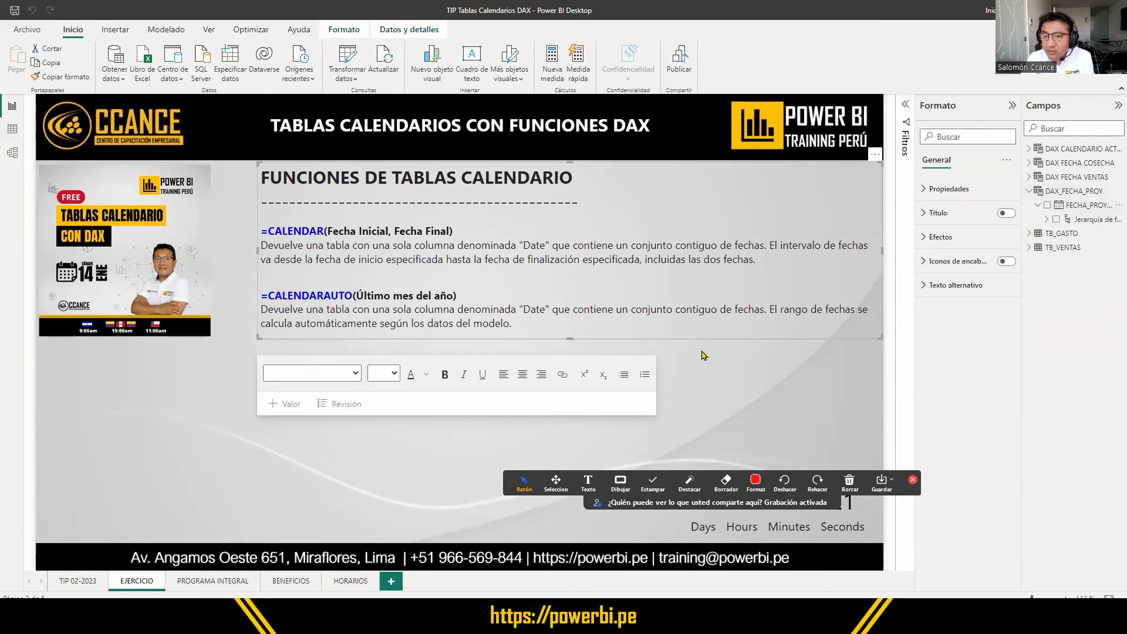
pyautogui.click(411, 475)
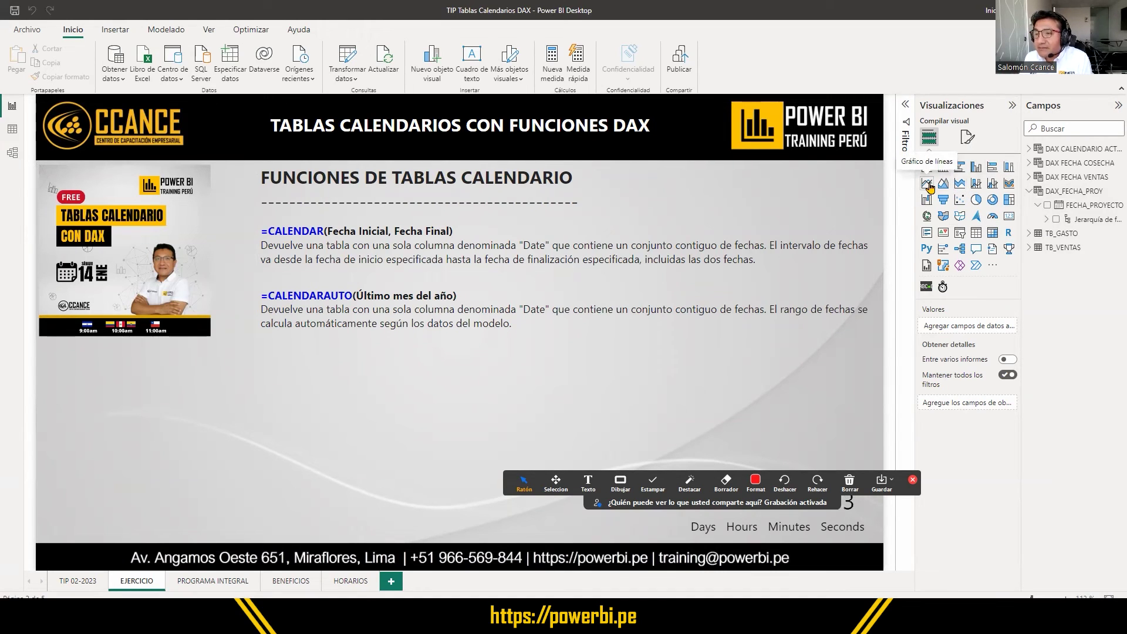
pyautogui.click(976, 168)
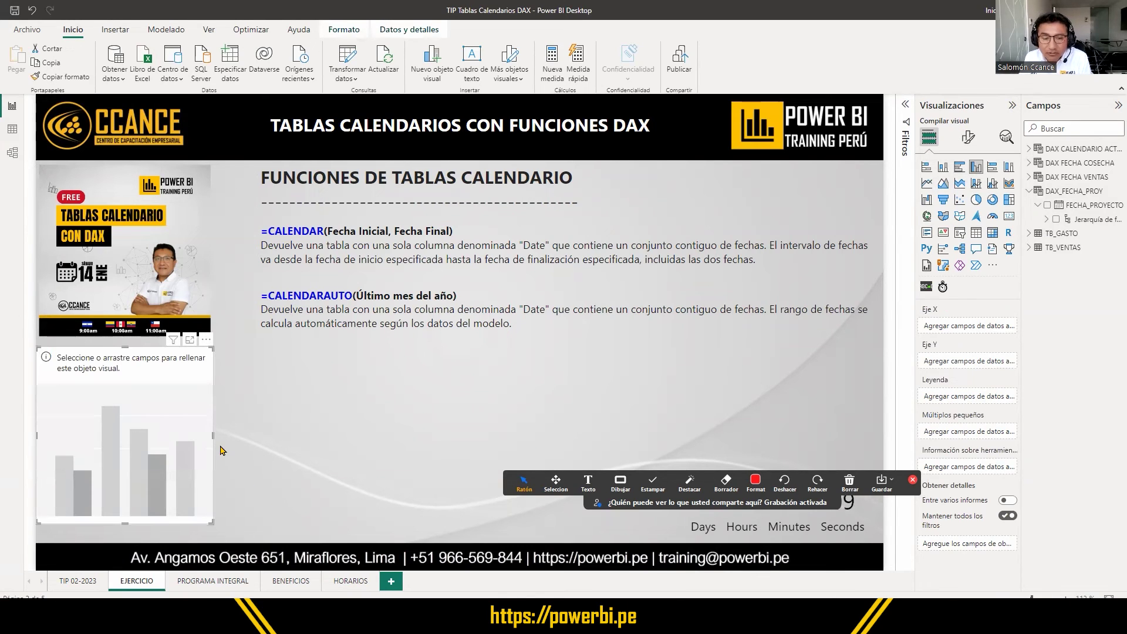
pyautogui.moveTo(213, 434); pyautogui.dragTo(749, 437)
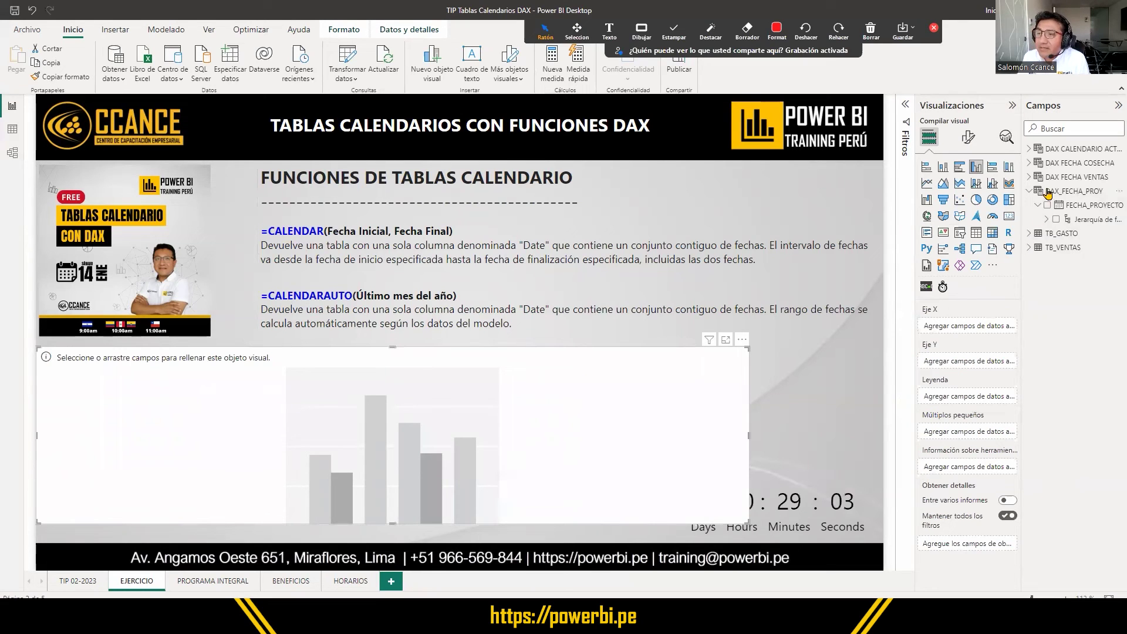
# Put the Año level of the FECHA_PROYECTO date hierarchy on the chart's X axis.
pyautogui.click(1046, 220)
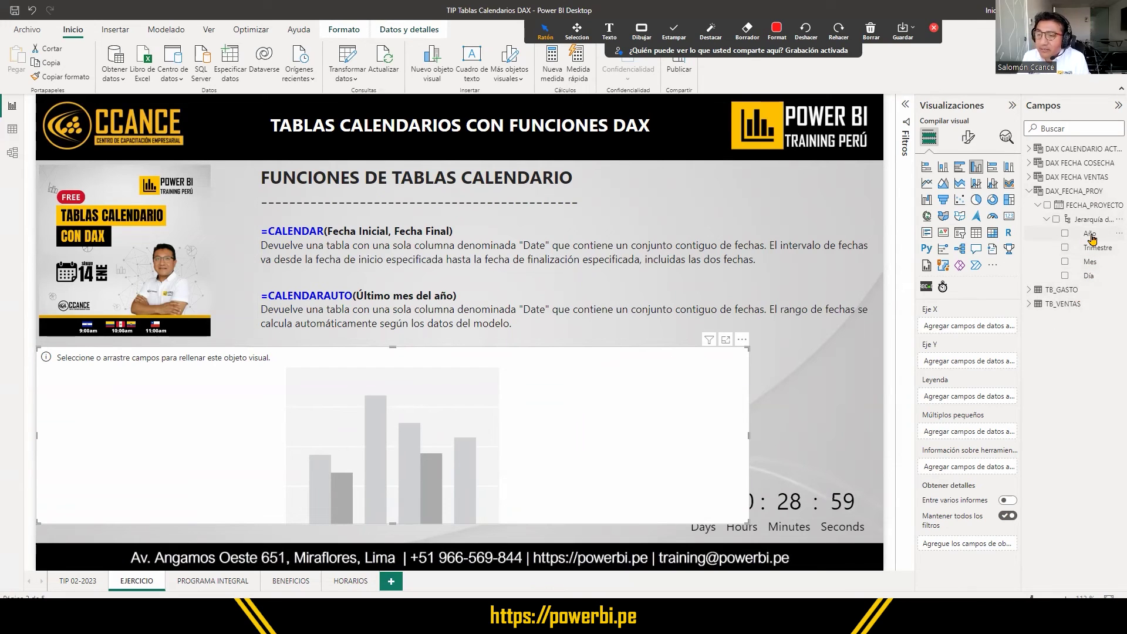
pyautogui.moveTo(1092, 240); pyautogui.dragTo(991, 331)
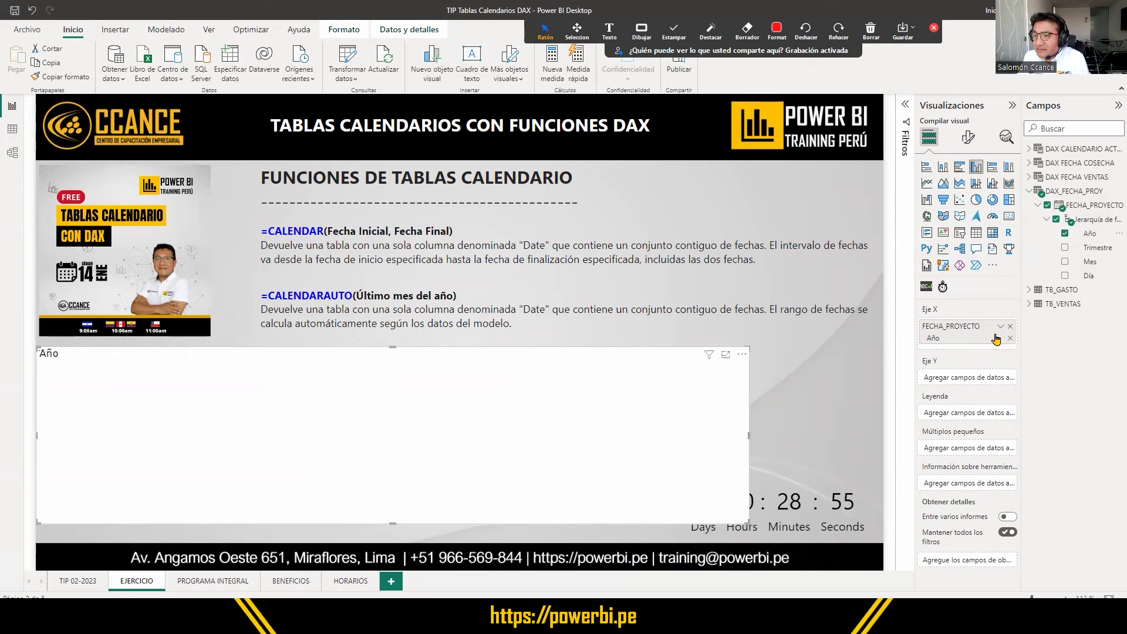
# Add the Mes level of FECHA_PROYECTO below Año on the chart's X axis and plot VENTA from TB_VENTAS on the Y axis.
pyautogui.moveTo(1097, 264); pyautogui.dragTo(1005, 359)
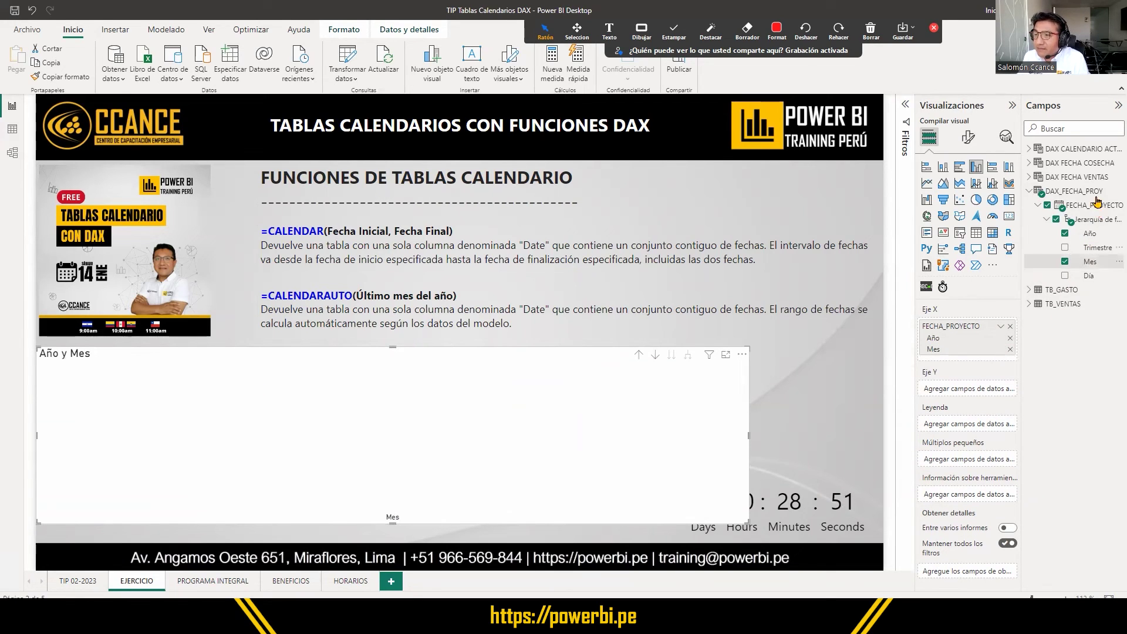
pyautogui.click(1030, 303)
pyautogui.moveTo(1064, 445); pyautogui.dragTo(962, 391)
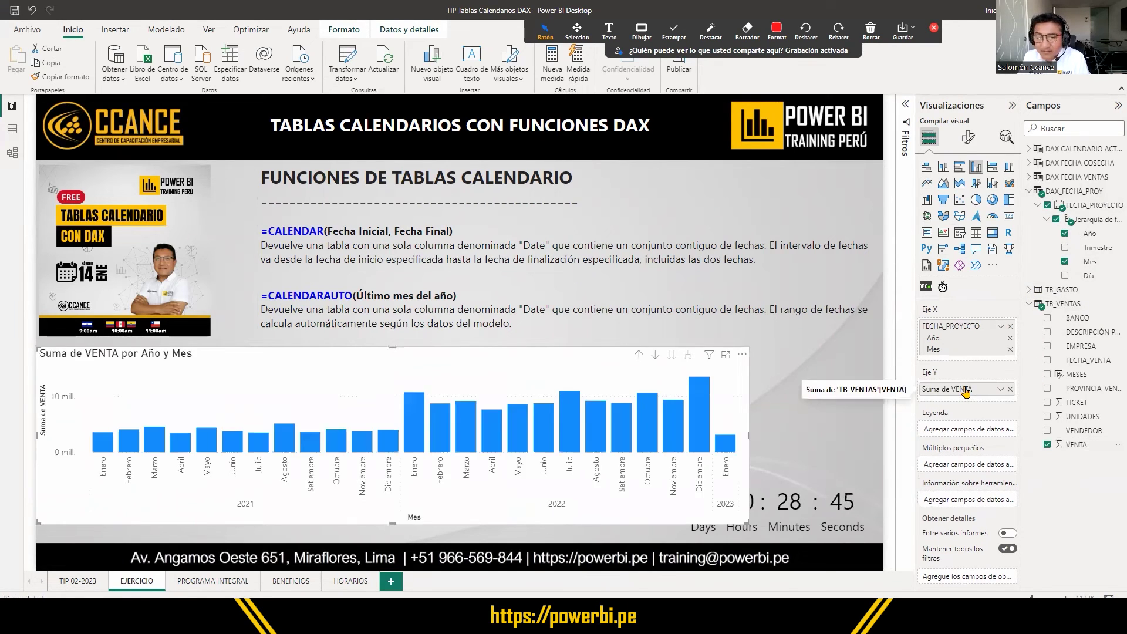
# Add Monto from TB_GASTO to the column chart's Y axis beneath Suma de VENTA.
pyautogui.click(1031, 289)
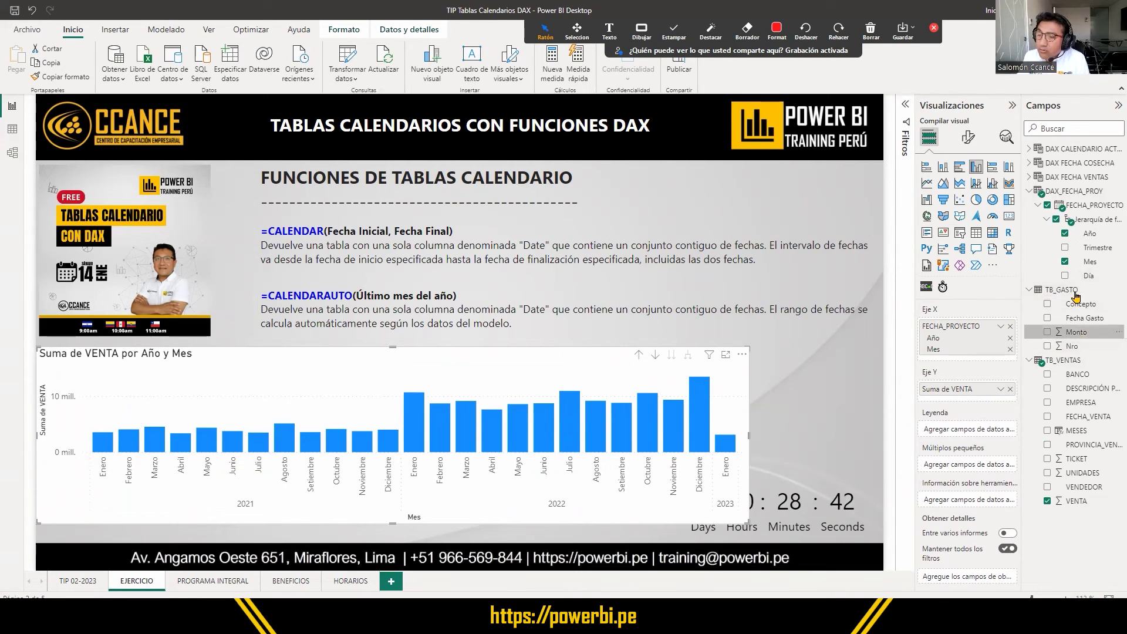
pyautogui.click(1083, 333)
pyautogui.moveTo(1086, 339); pyautogui.dragTo(998, 399)
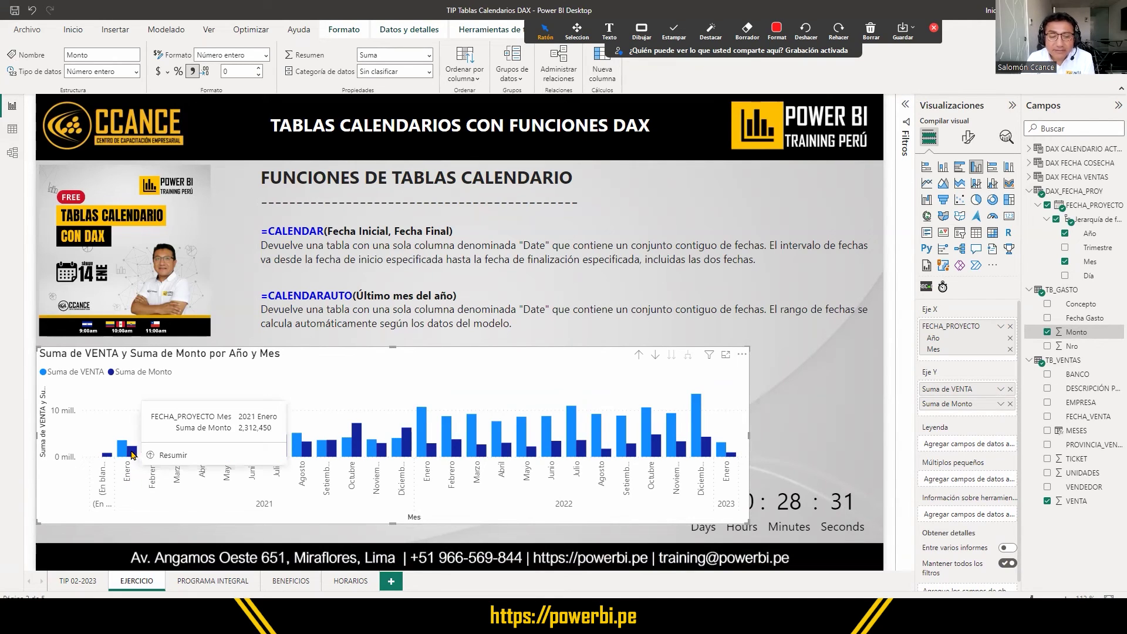
# Extend the column chart down to the page footer and narrow it enough to uncover the countdown timer.
pyautogui.moveTo(122, 450)
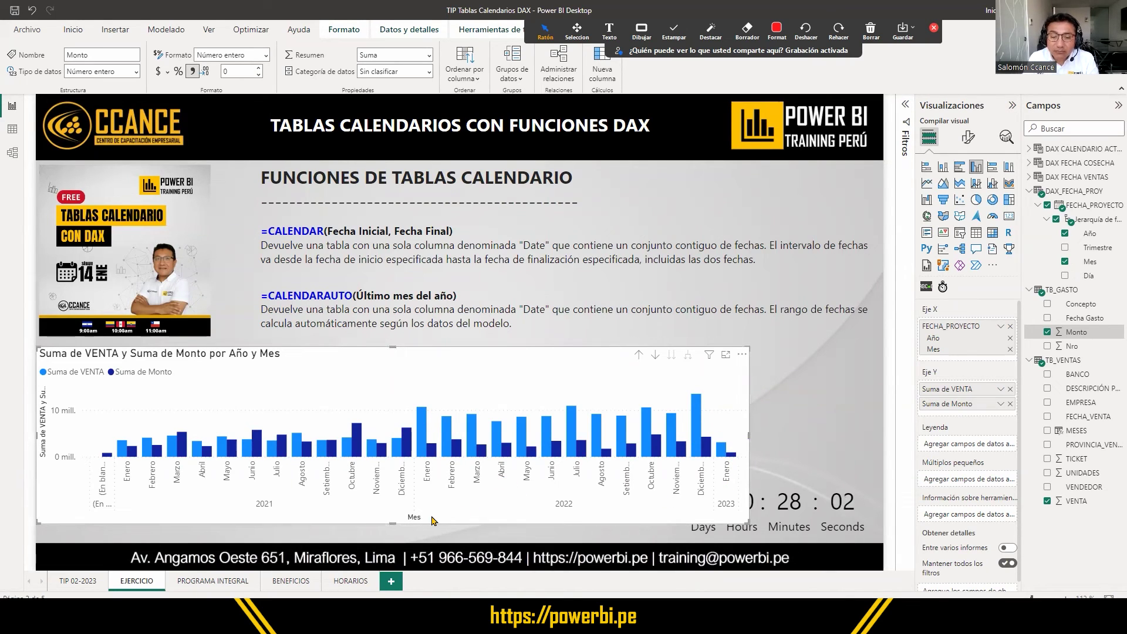
pyautogui.moveTo(393, 523); pyautogui.dragTo(388, 541)
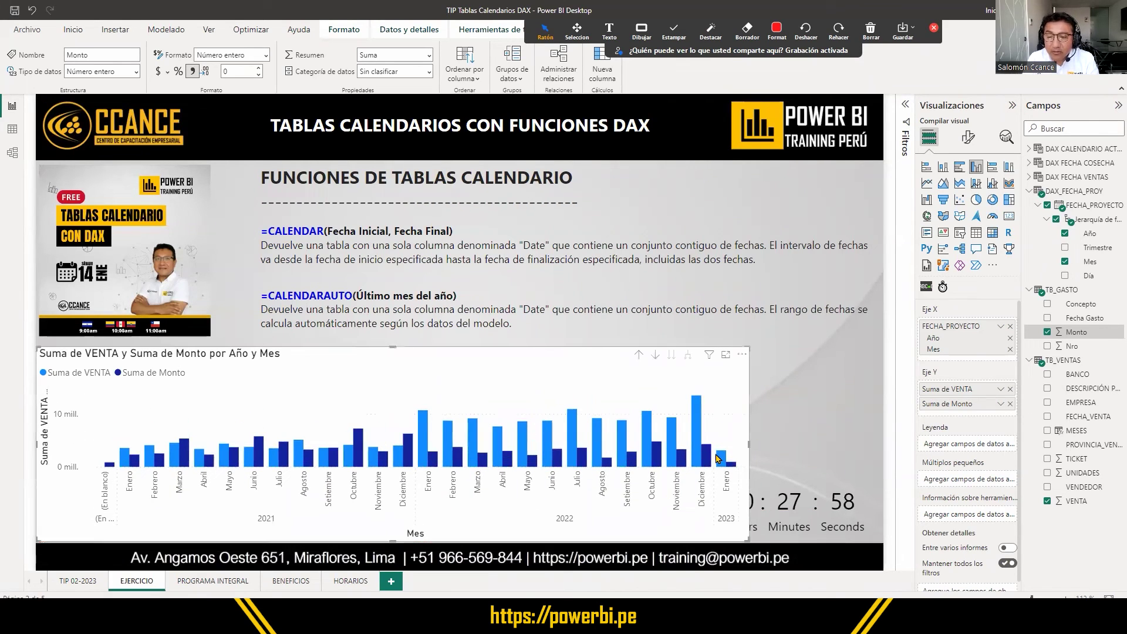
pyautogui.moveTo(749, 447); pyautogui.dragTo(678, 447)
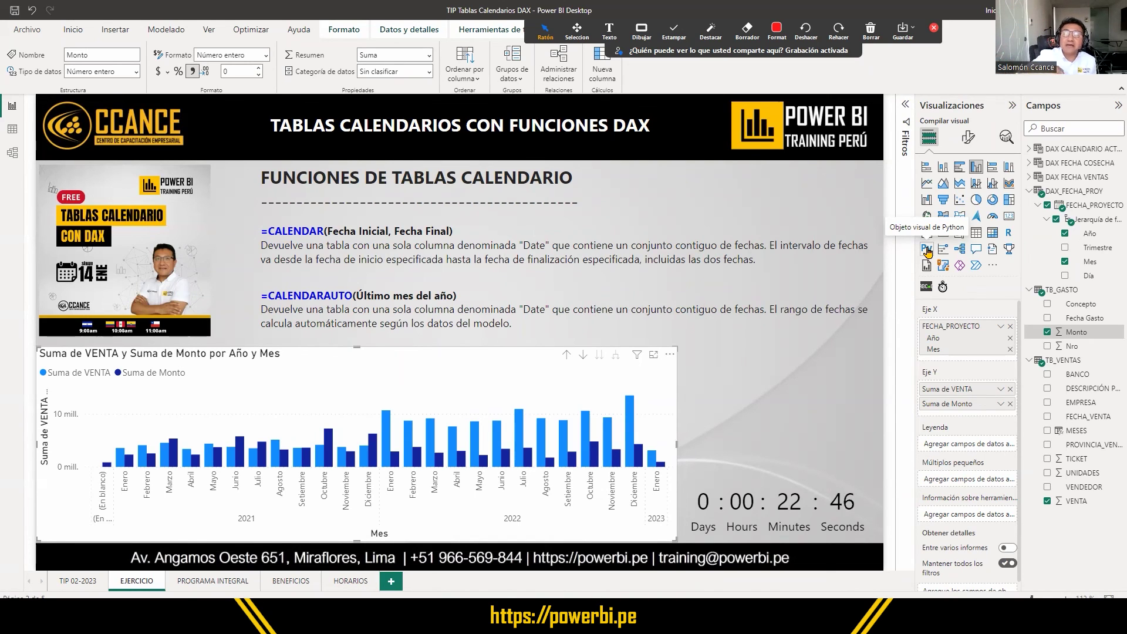
# Review the dates and formulas of the DAX FECHA COSECHA and DAX CALENDARIO ACTUAL tables in the data view.
pyautogui.click(11, 129)
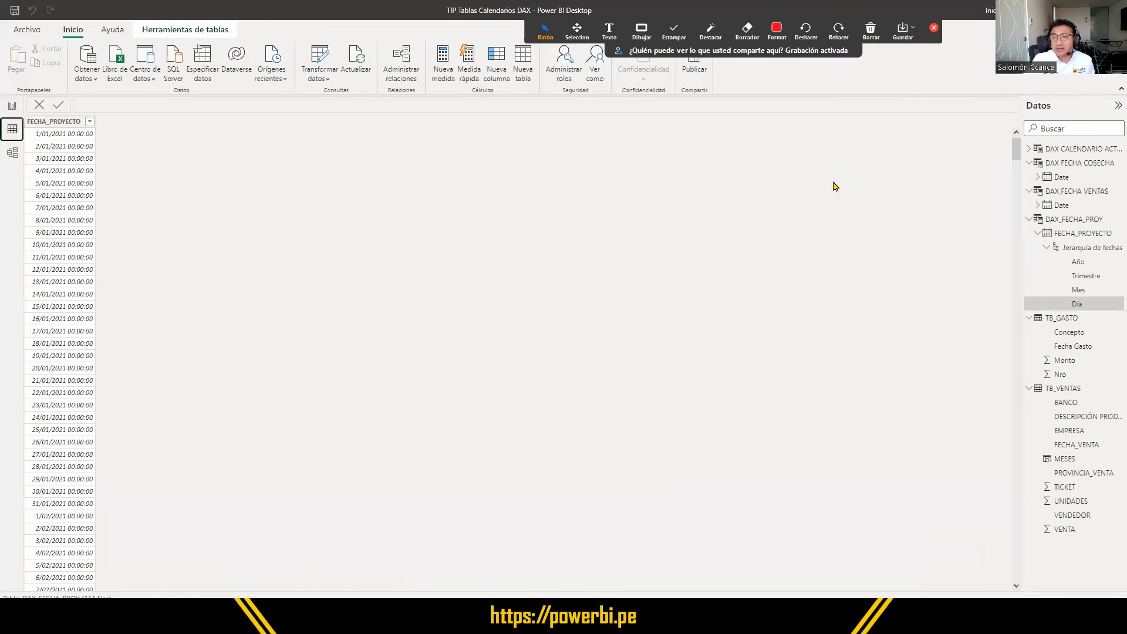
pyautogui.click(1064, 163)
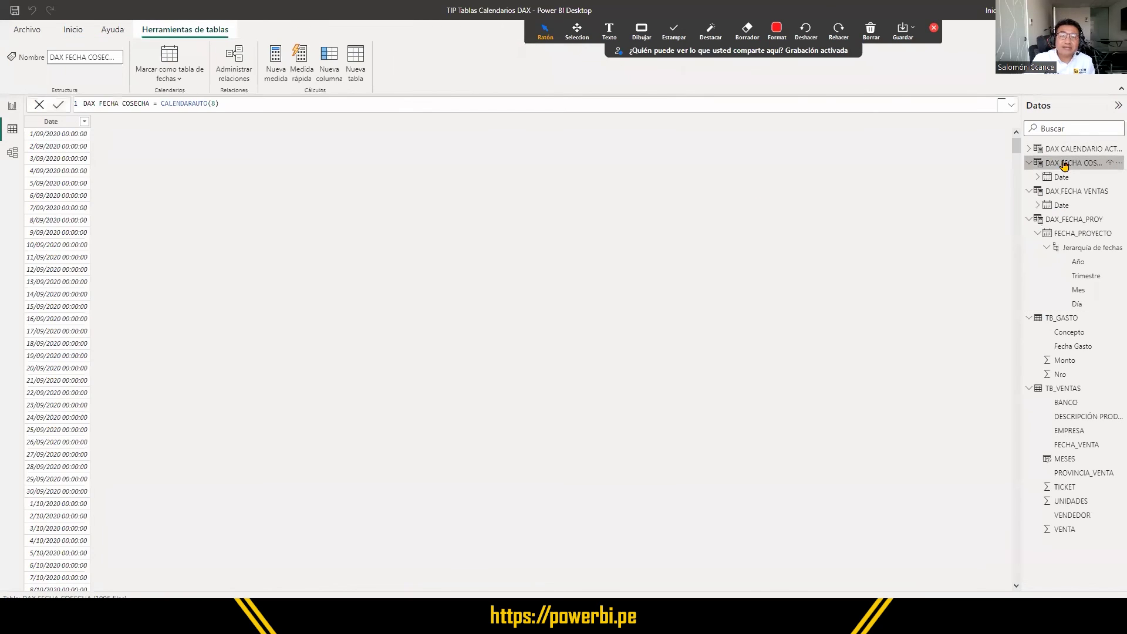
pyautogui.click(1059, 152)
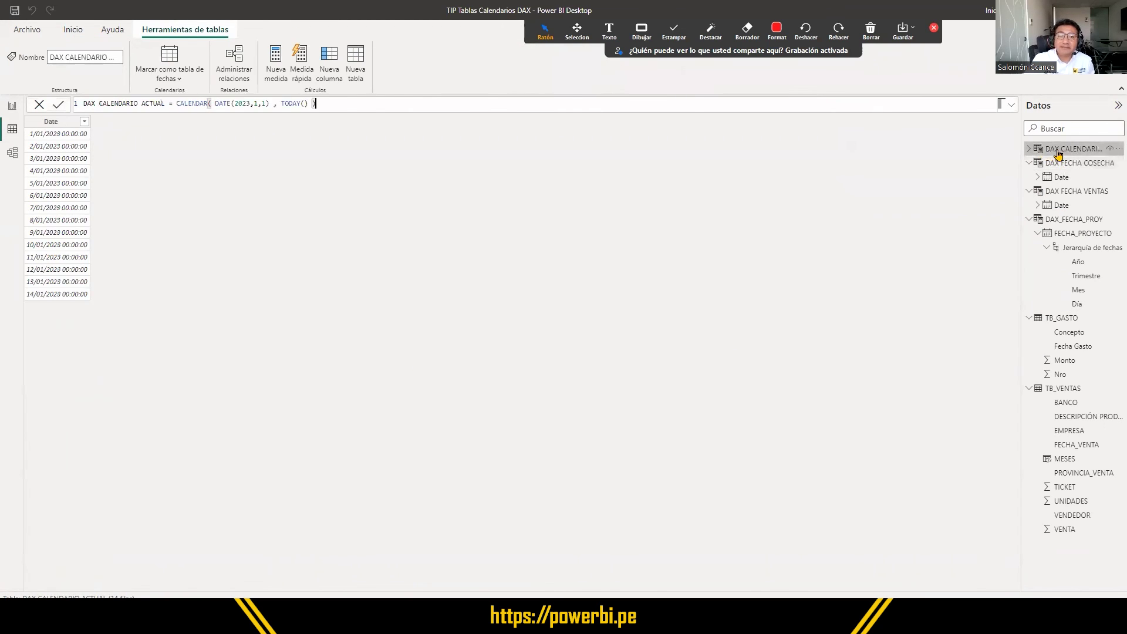